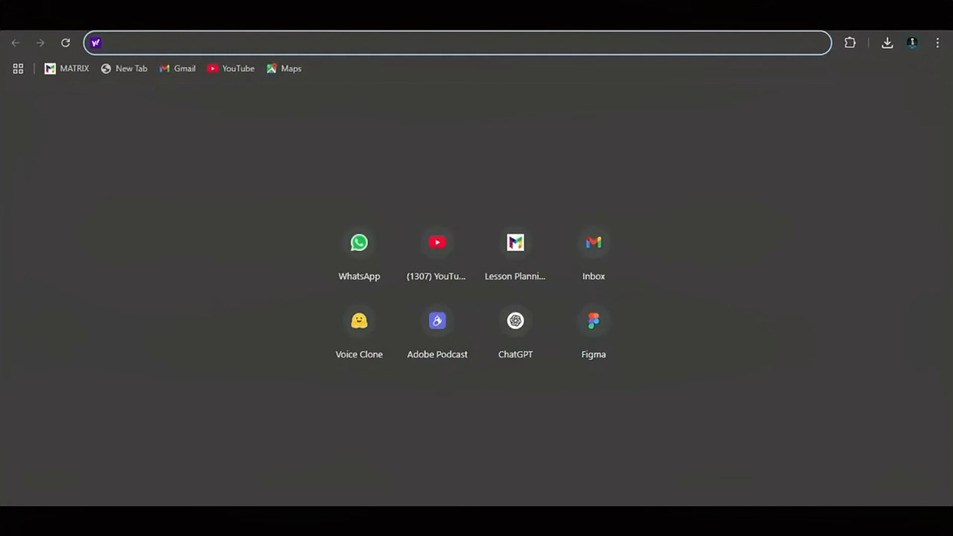
type("https://obsproject.com/download")
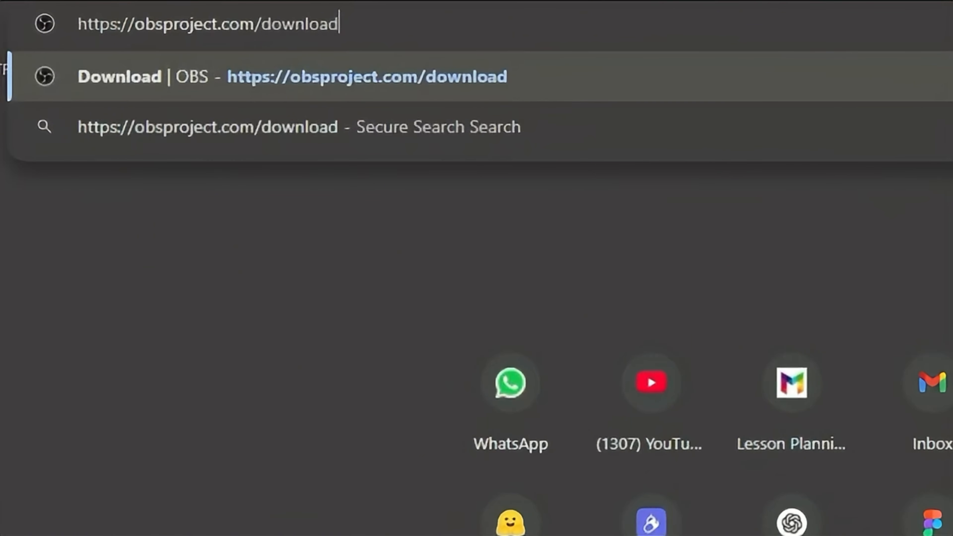
key("Return")
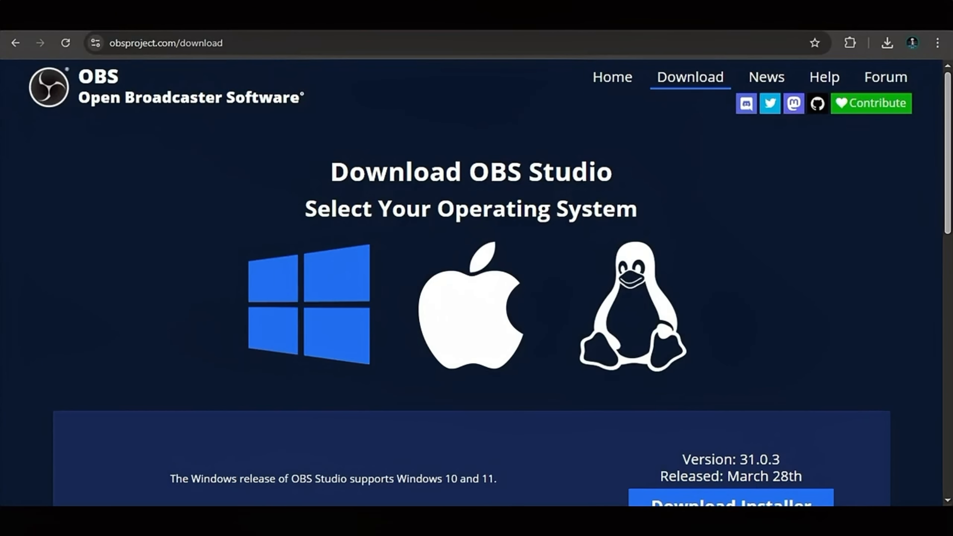
scroll(476, 281, "down", 4)
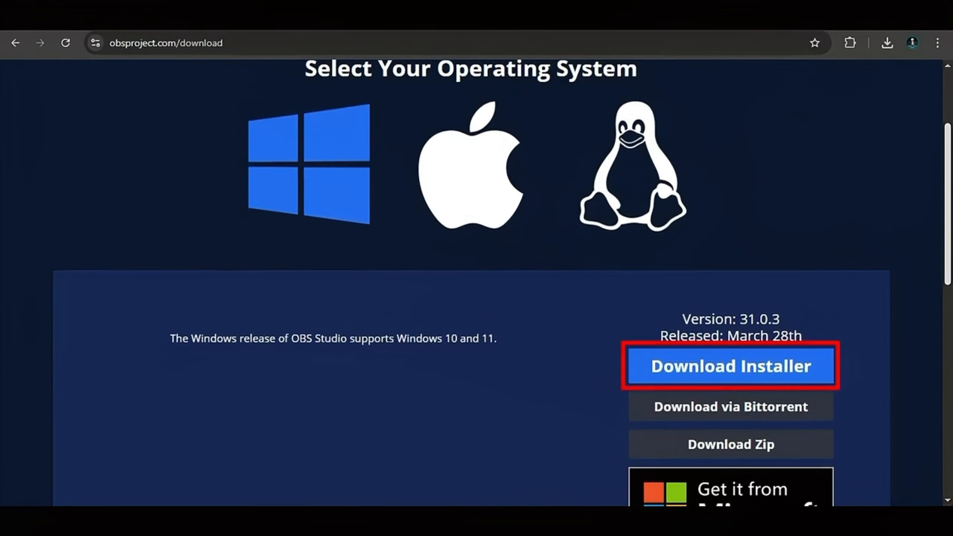
left_click(730, 366)
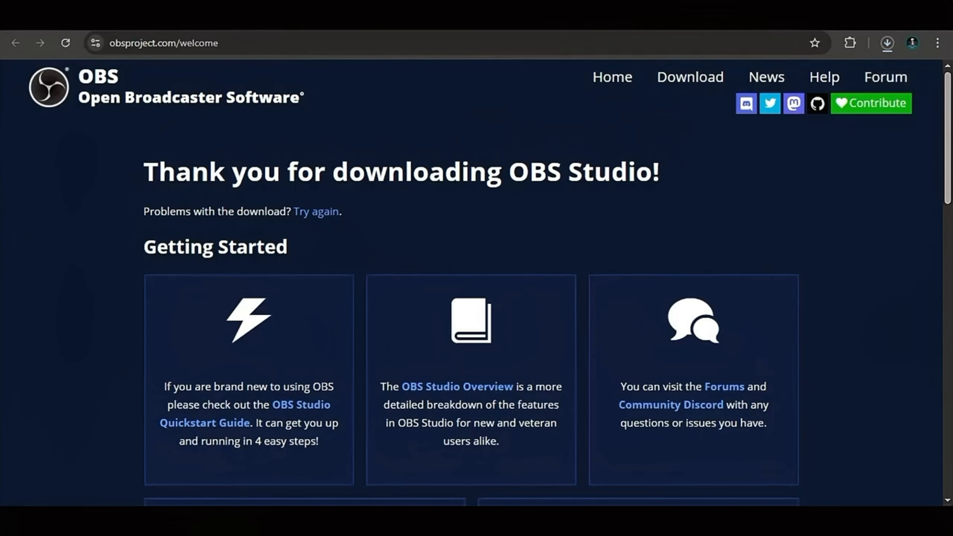
Install OBS Studio 31.0.3 from the downloaded file into C:\Program Files\obs-studio and launch it on completion
left_click(887, 42)
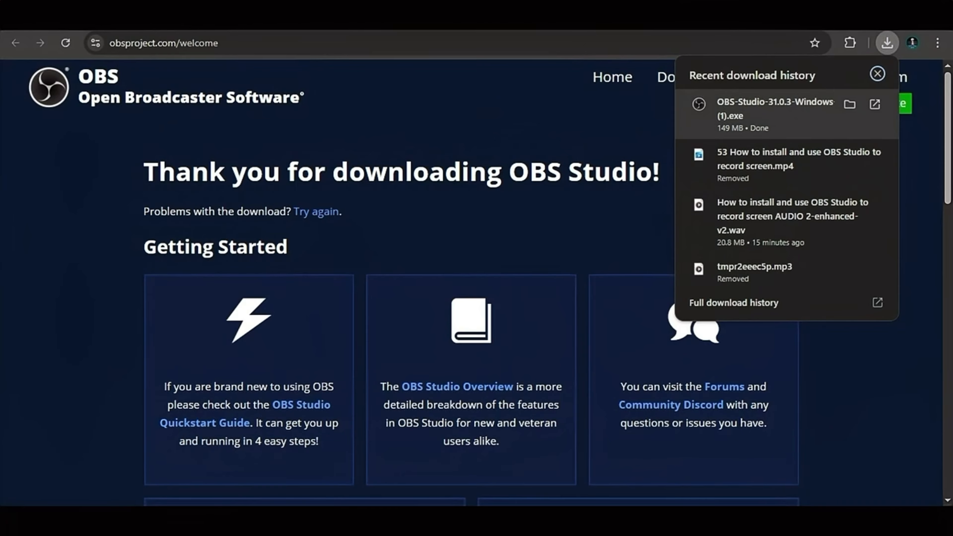
left_click(773, 114)
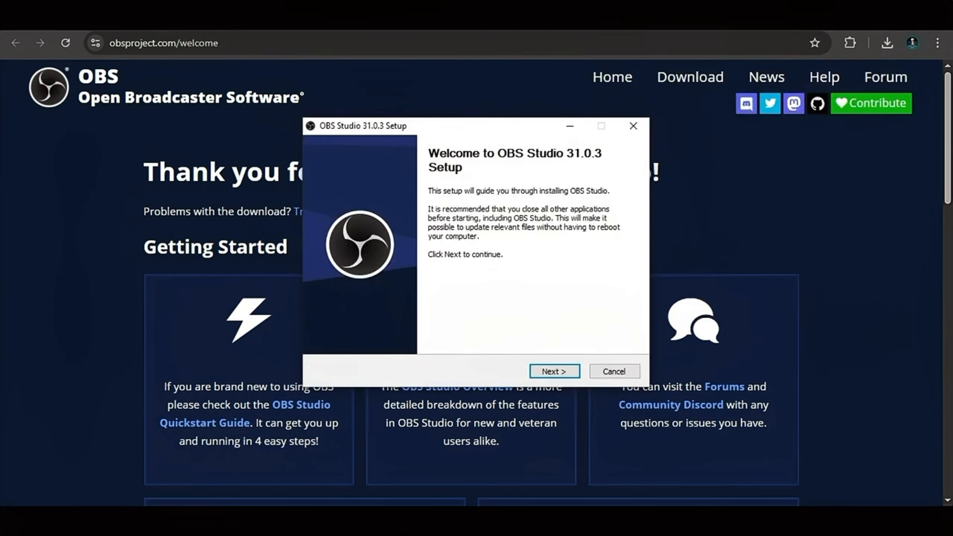
key("Return")
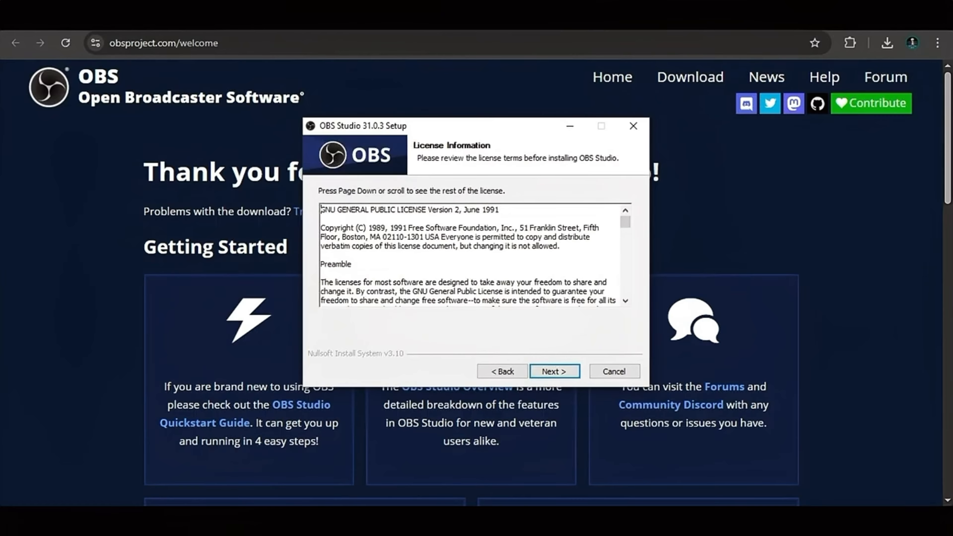
scroll(468, 255, "down", 5)
scroll(469, 255, "down", 10)
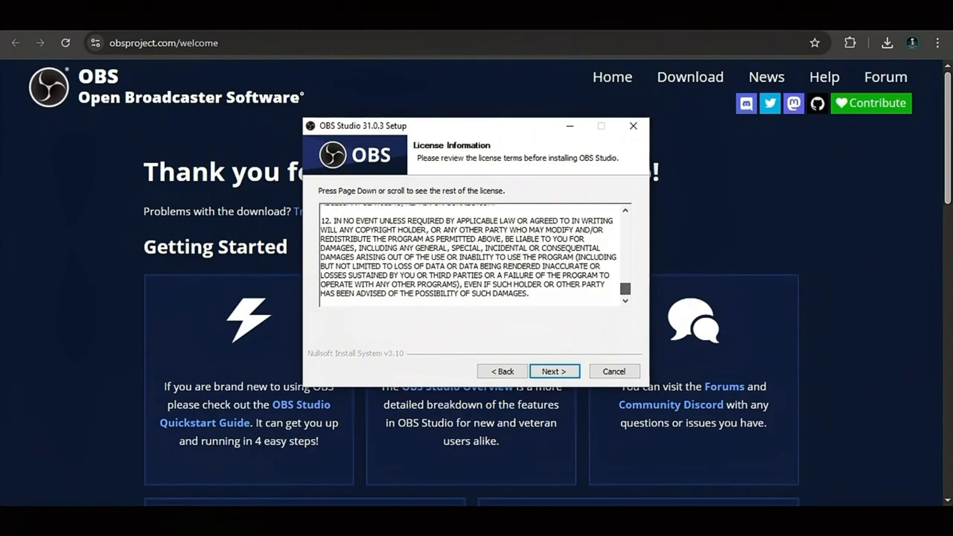
key("Return")
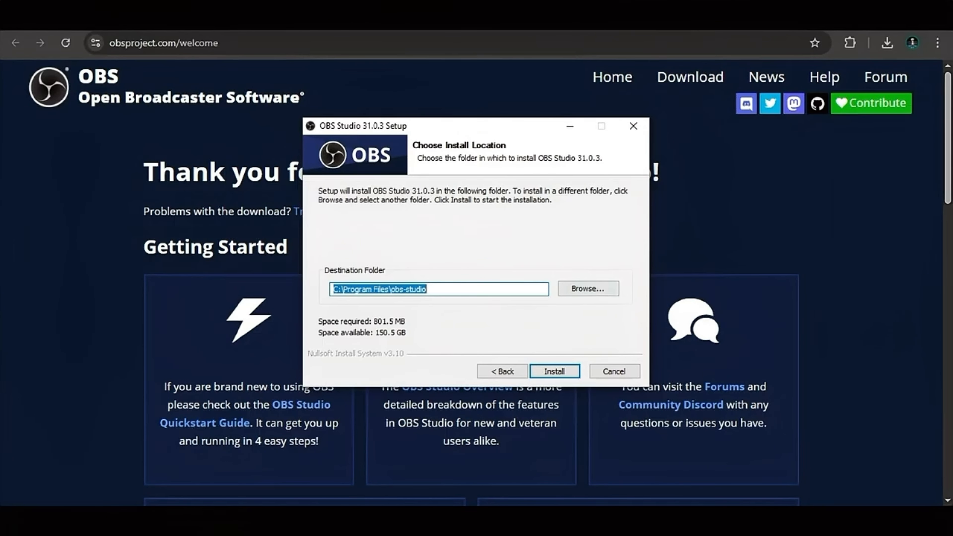
key("Return")
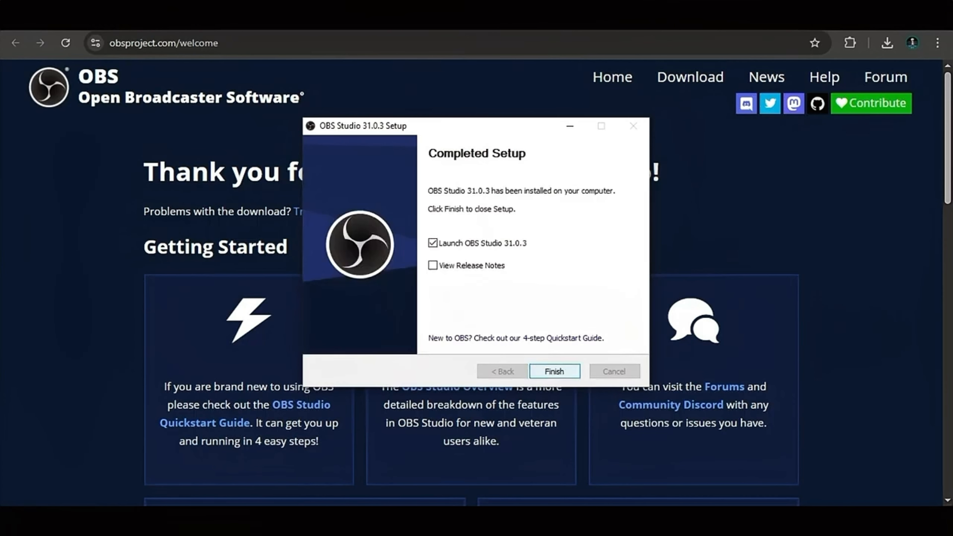
key("Return")
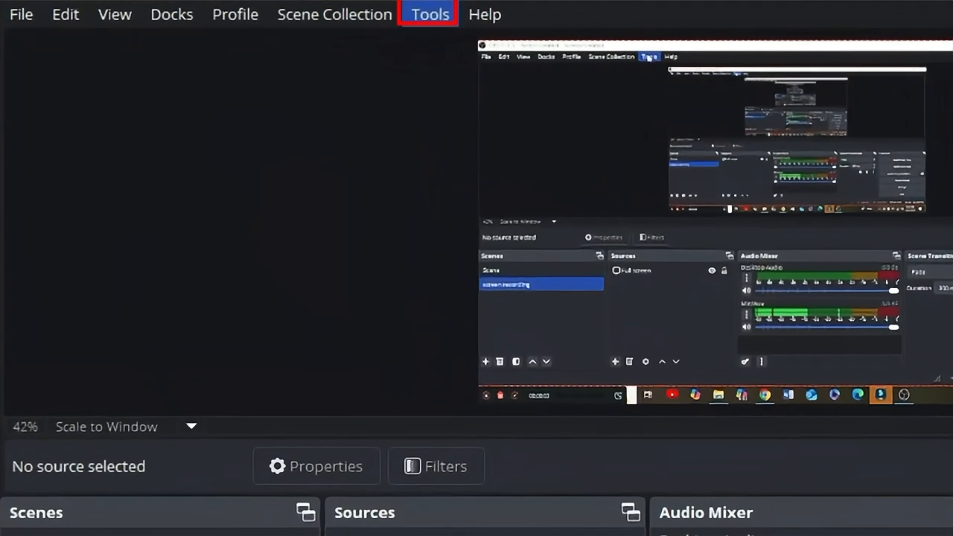
Run the Auto-Configuration Wizard optimized just for recording at 30 FPS and apply its settings
left_click(318, 32)
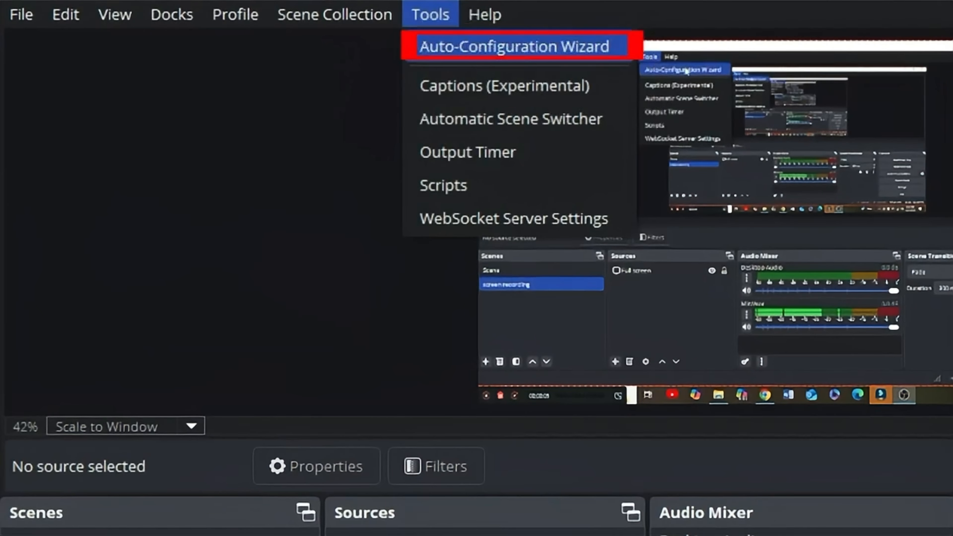
left_click(514, 46)
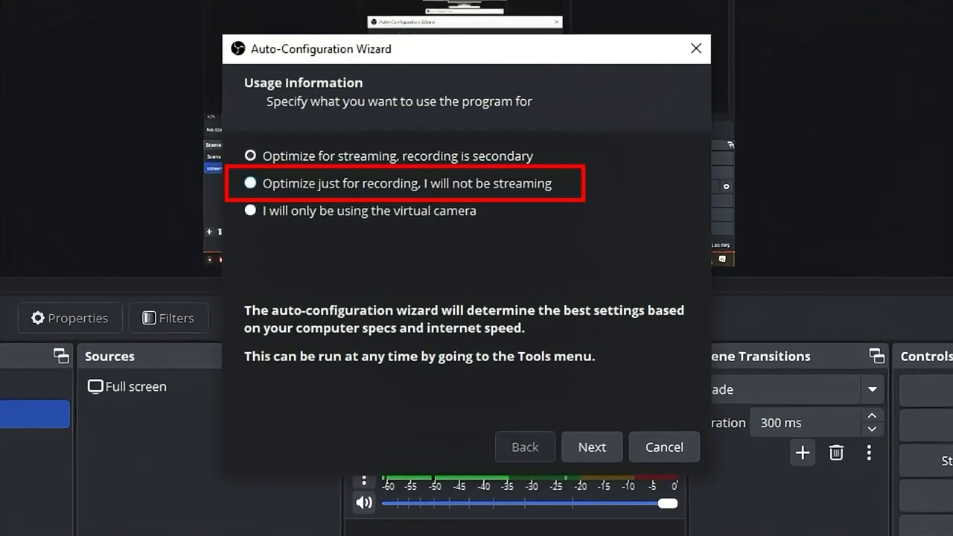
left_click(250, 183)
left_click(592, 446)
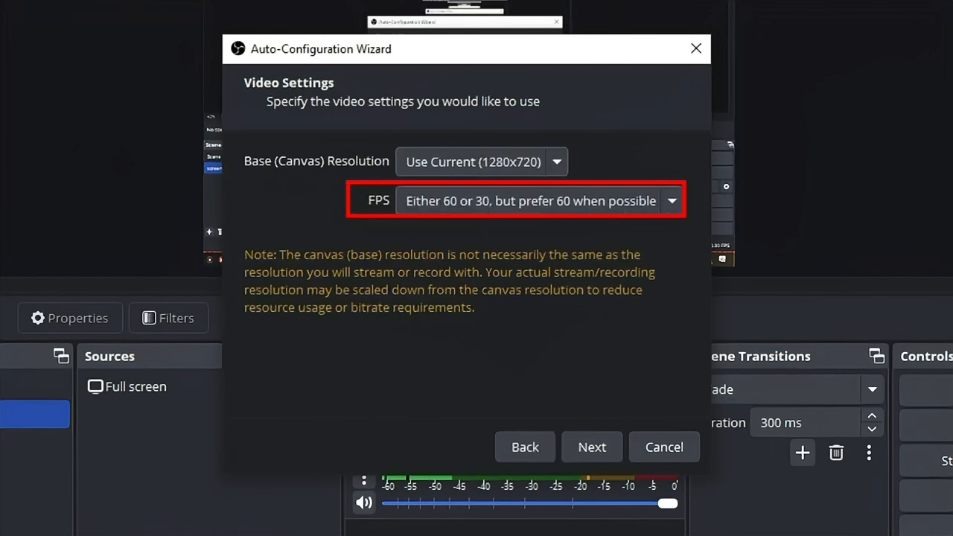
left_click(539, 201)
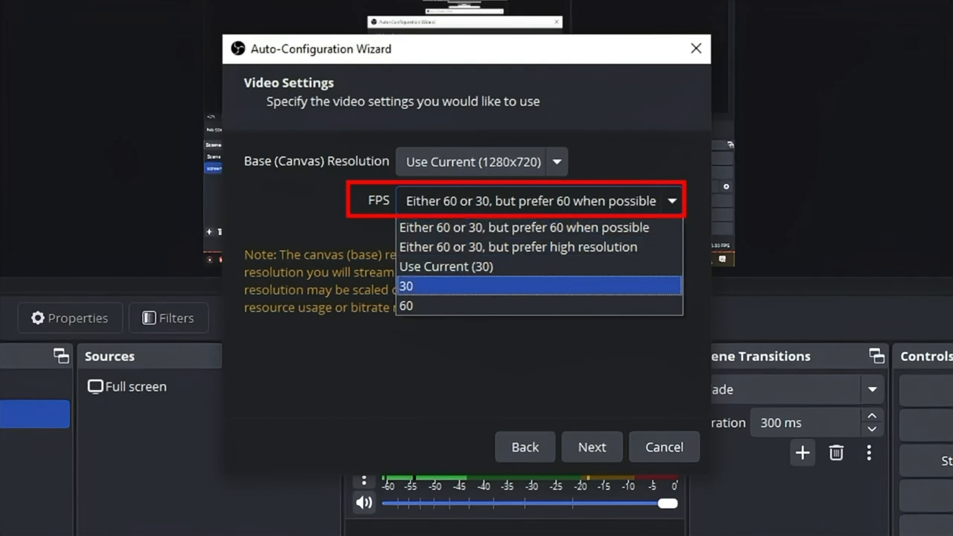
left_click(540, 286)
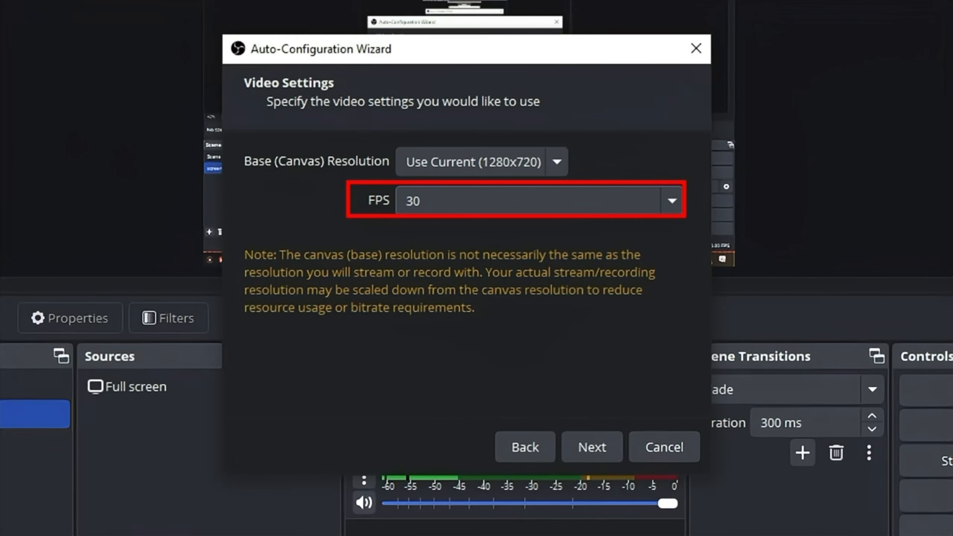
left_click(592, 447)
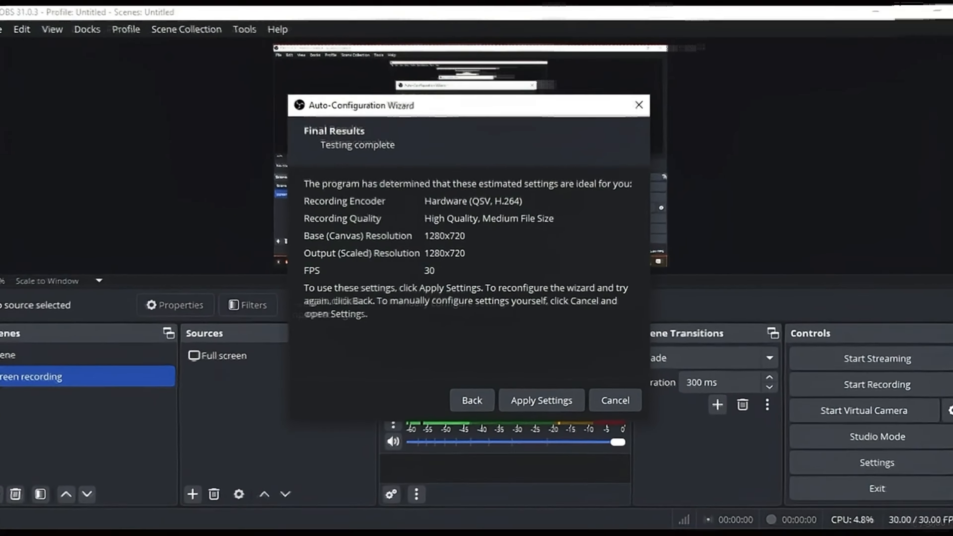
left_click(588, 451)
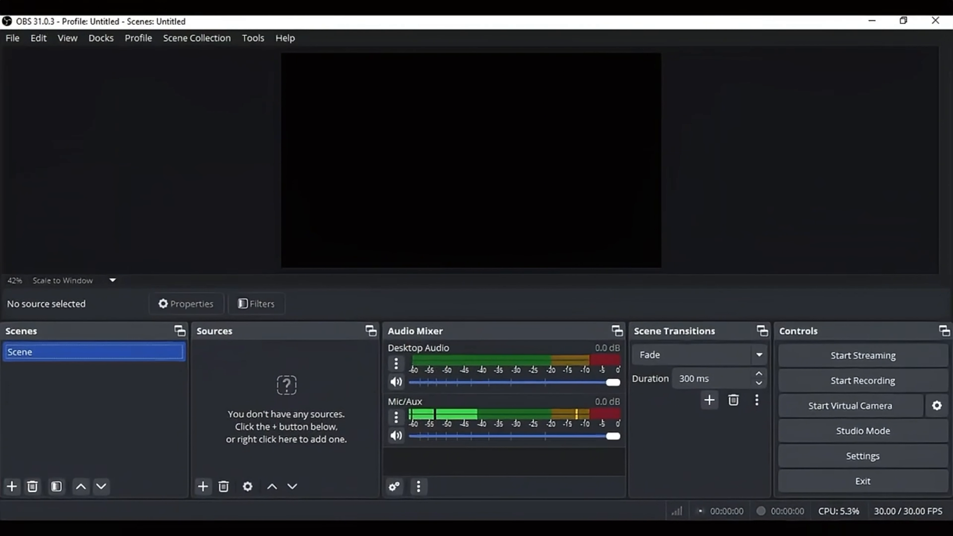
Add a new scene named "Screeen recording"
left_click(21, 483)
type("Screeen recording")
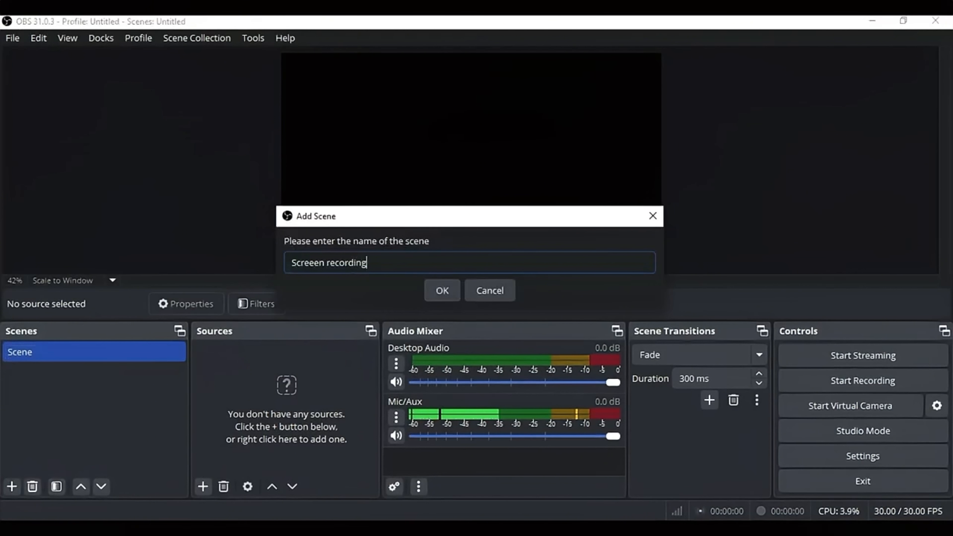
key("Return")
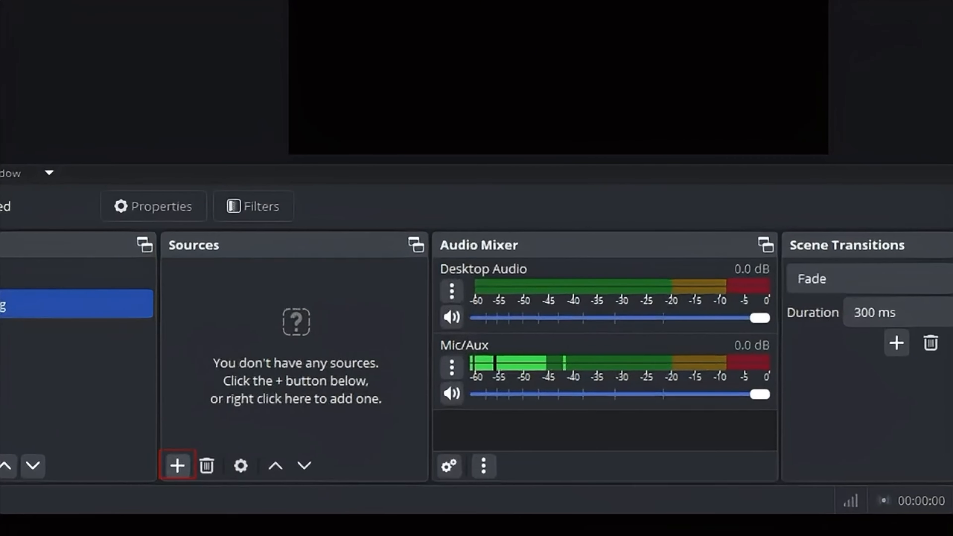
Add a Display Capture source named "Full sceen" to the scene, capturing the 1366x768 primary monitor with the cursor
left_click(177, 465)
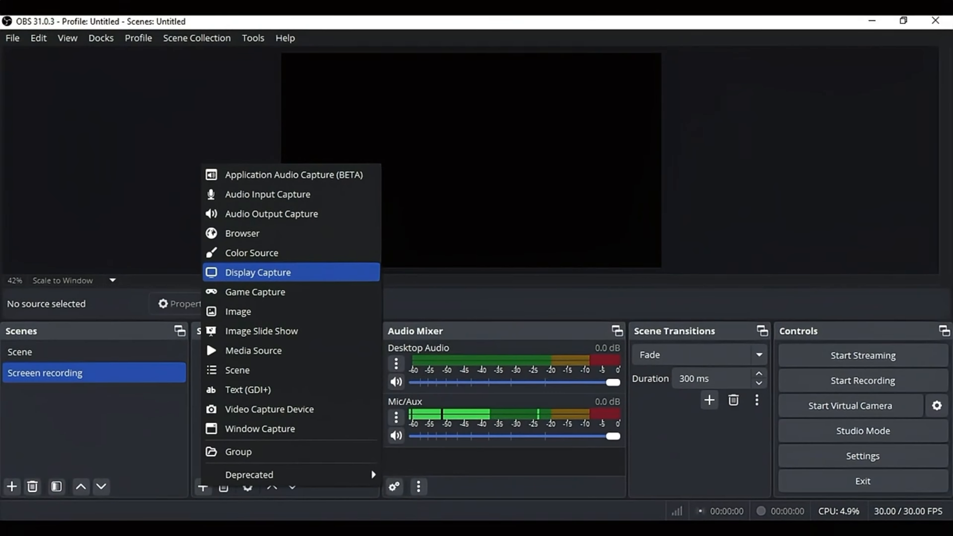
left_click(258, 273)
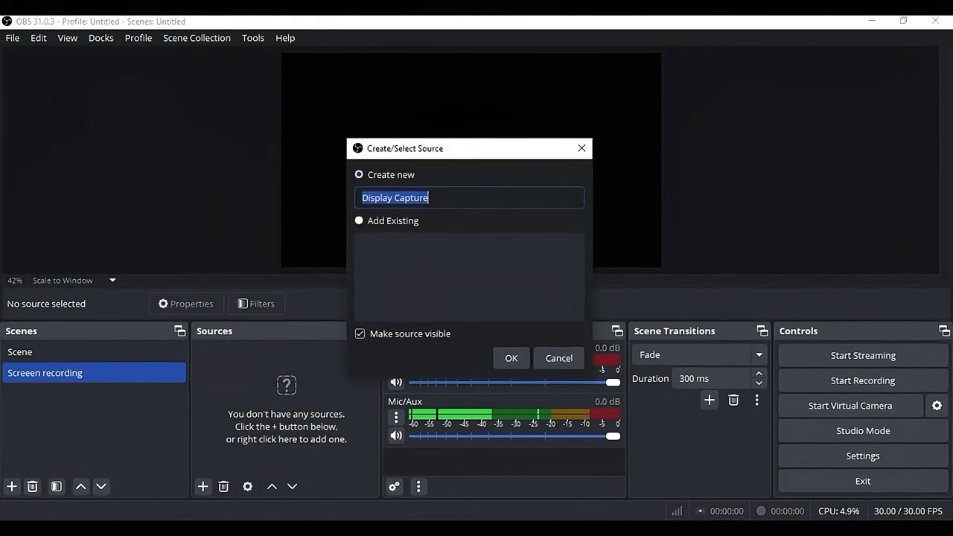
key("BackSpace")
type("Full sceem")
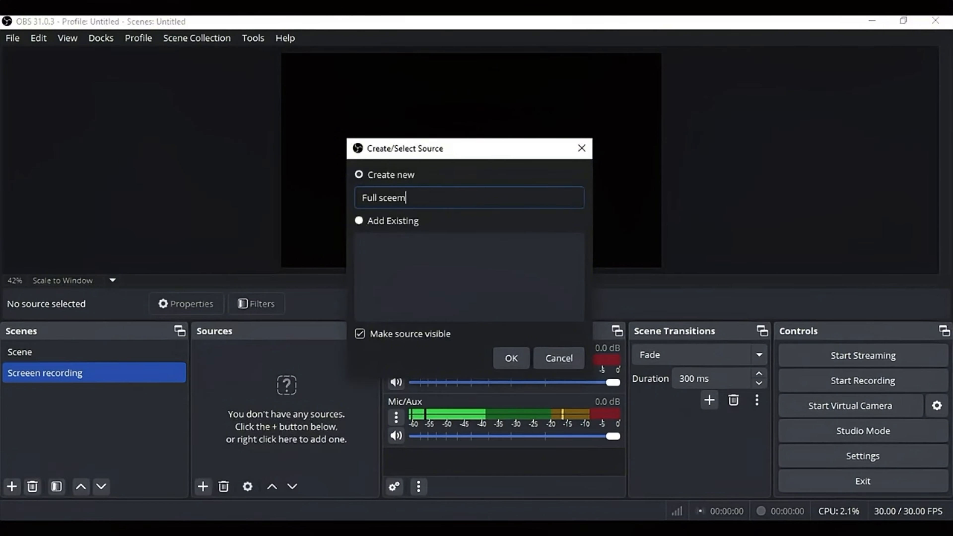
key("BackSpace")
type("n")
key("Return")
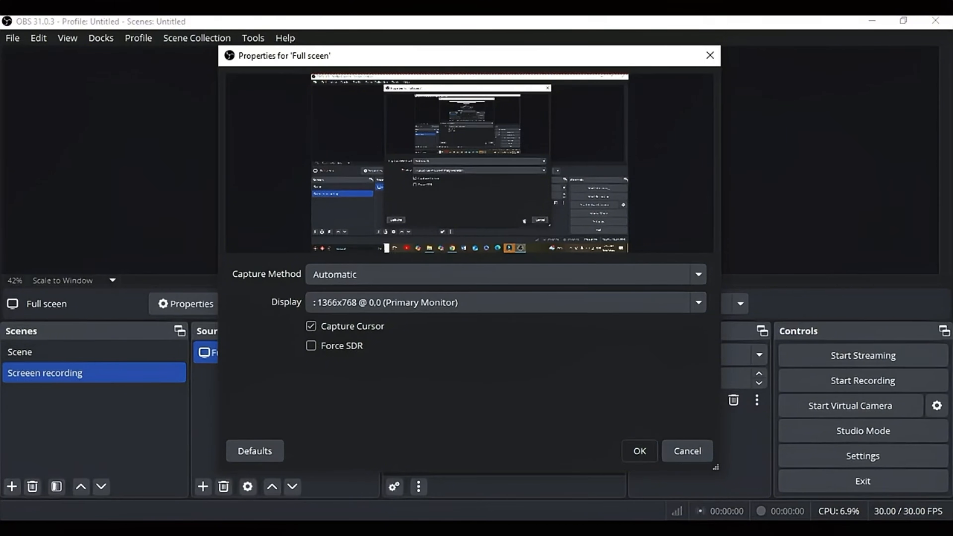
left_click(639, 451)
Transform the display capture source in the preview to fit the screen
right_click(588, 212)
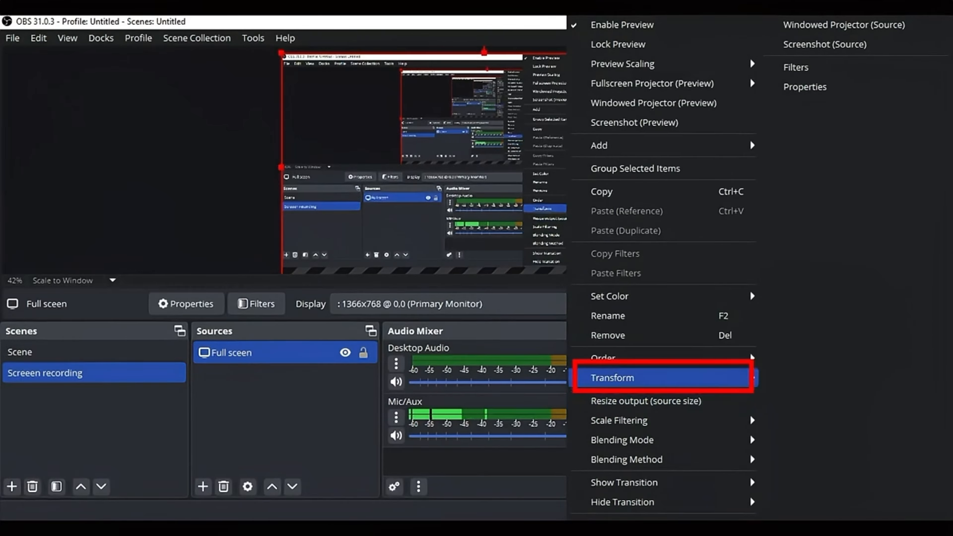
mouse_move(645, 378)
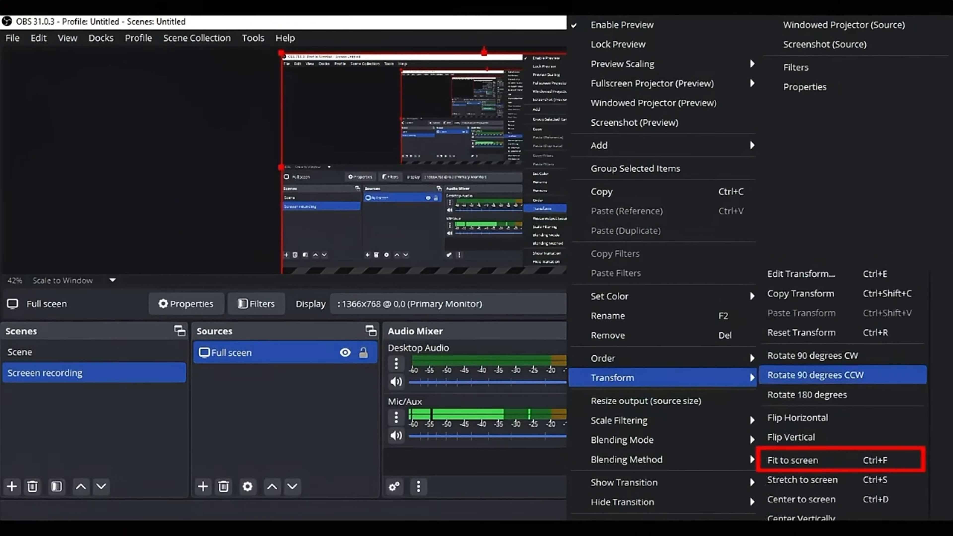
left_click(803, 459)
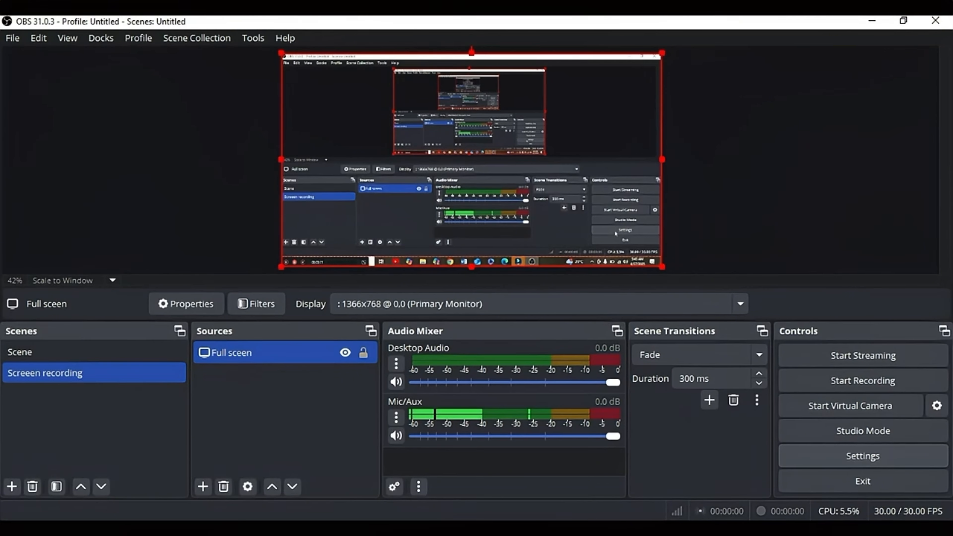
Set the Output Mode to Simple in the output settings
left_click(836, 455)
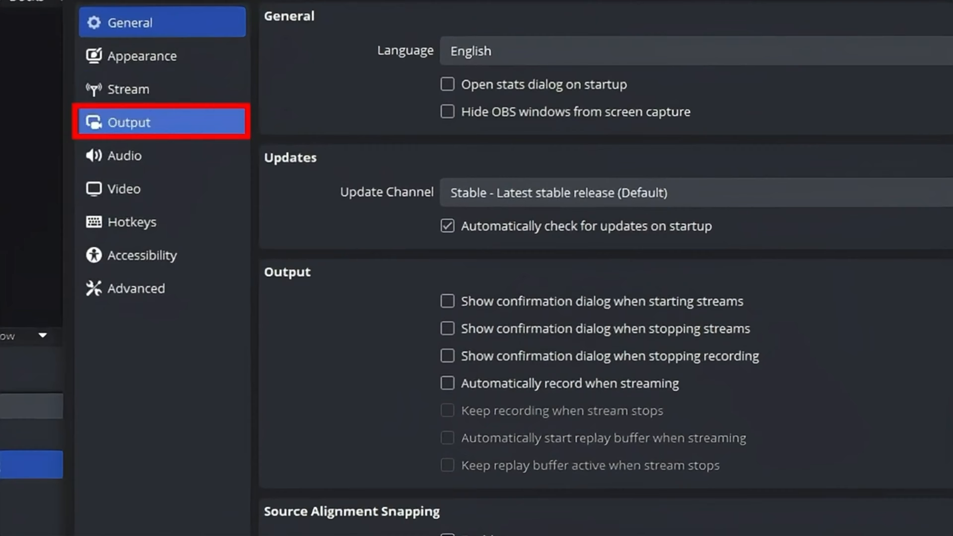
left_click(174, 128)
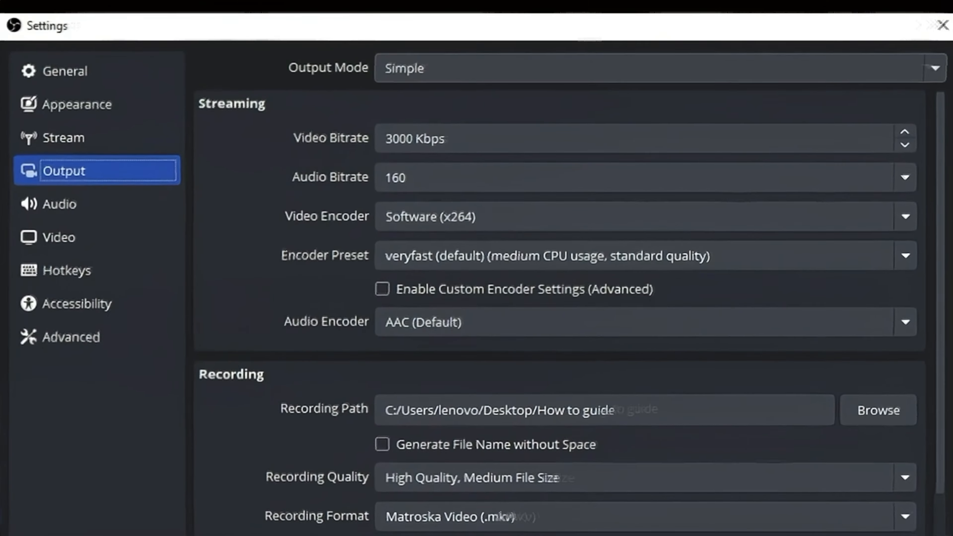
left_click(698, 20)
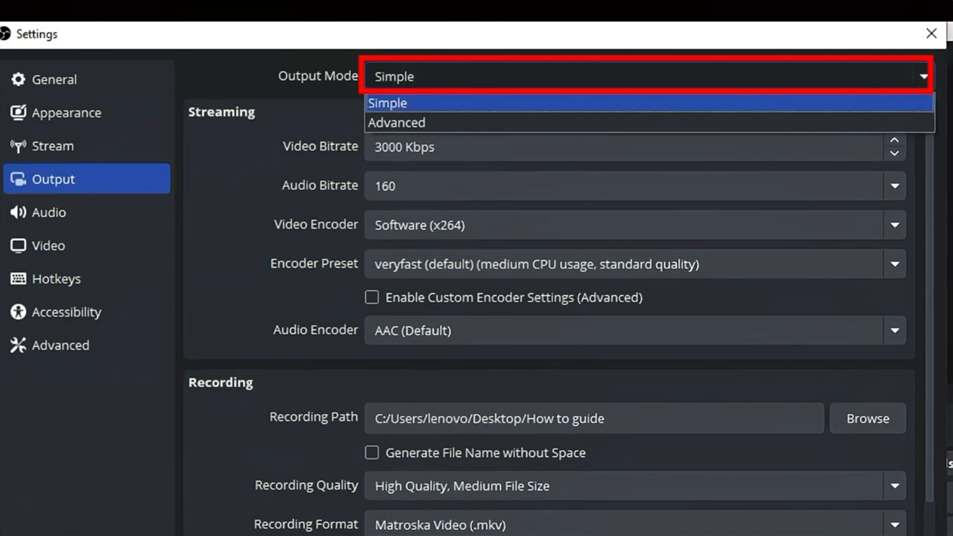
left_click(649, 104)
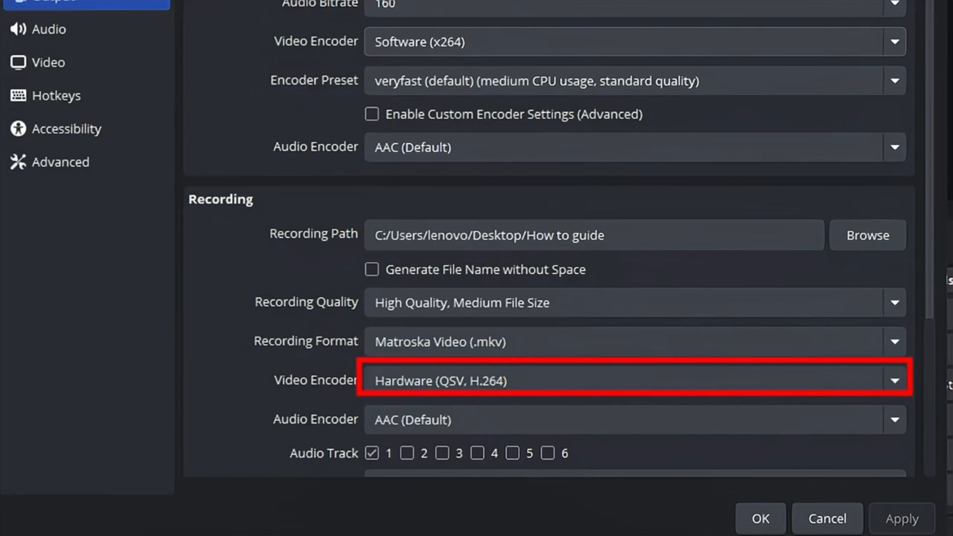
Set the recording's video encoder to Software (x264 low CPU usage preset, increases file size)
scroll(559, 239, "down", 1)
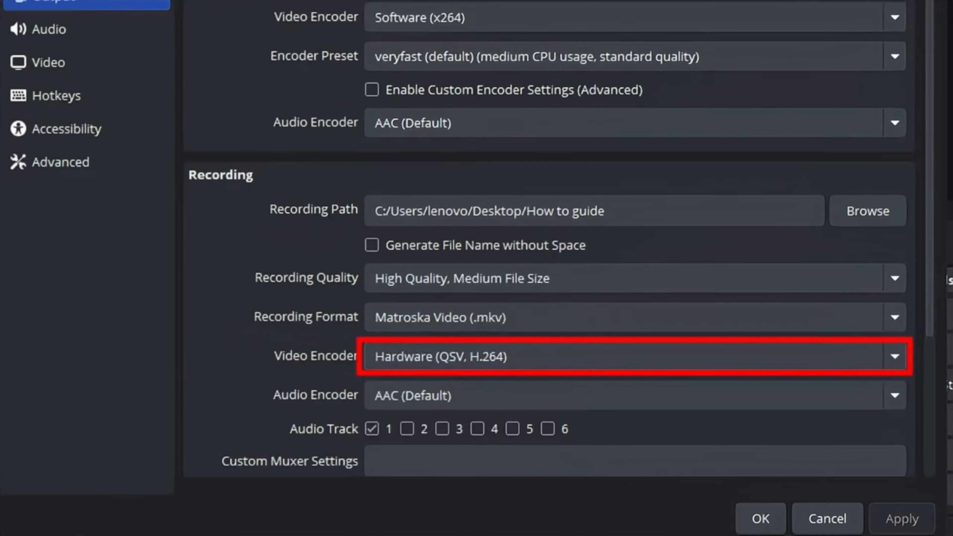
left_click(634, 357)
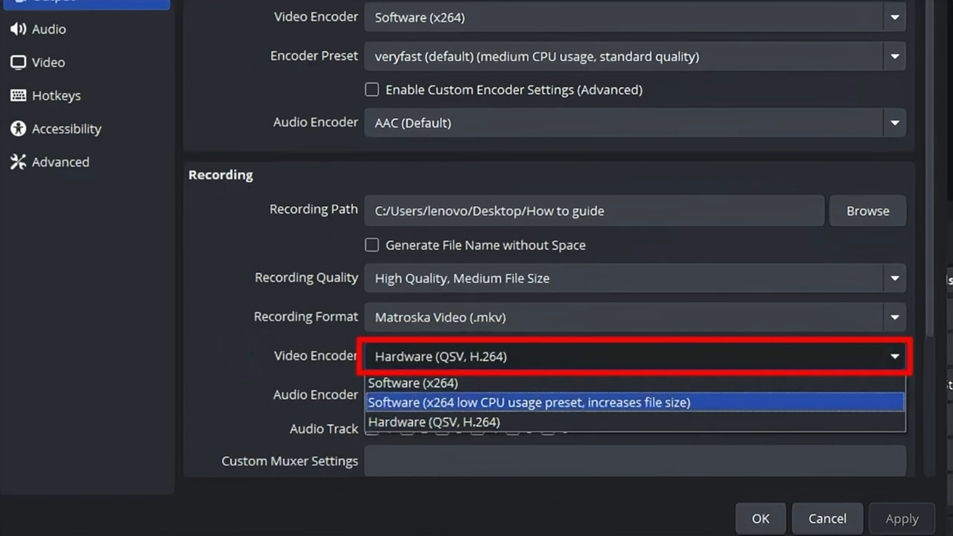
left_click(634, 403)
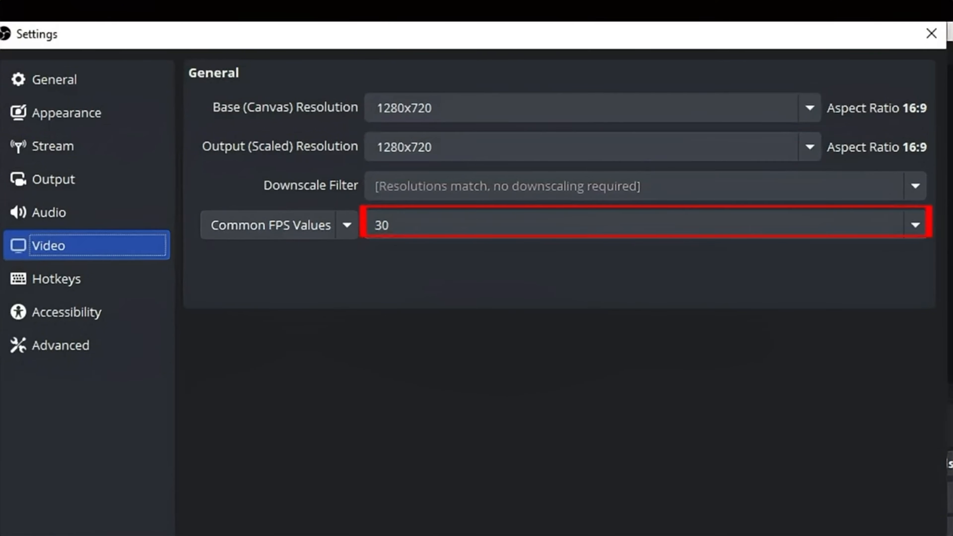
Review the audio device settings and the hotkeys for starting, stopping, pausing and unpausing a recording
left_click(86, 213)
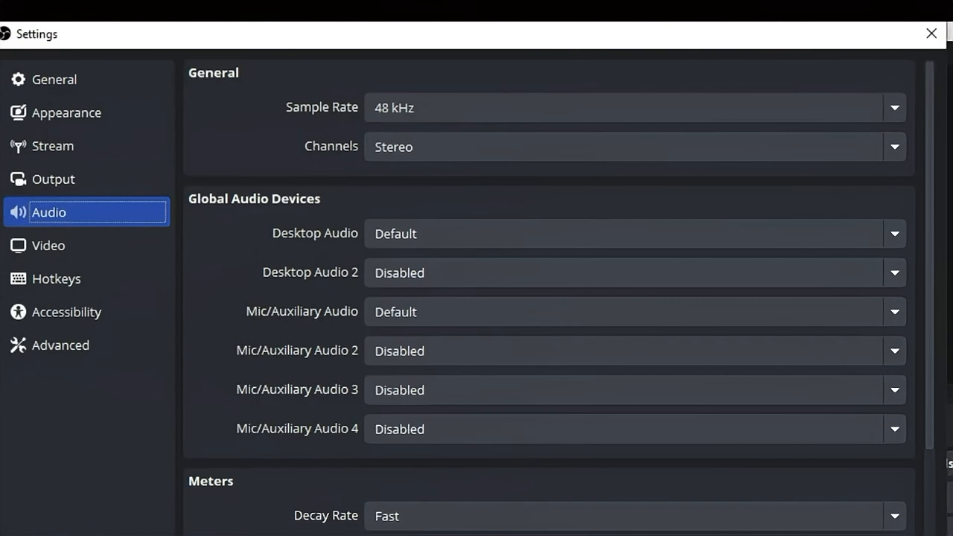
left_click(87, 278)
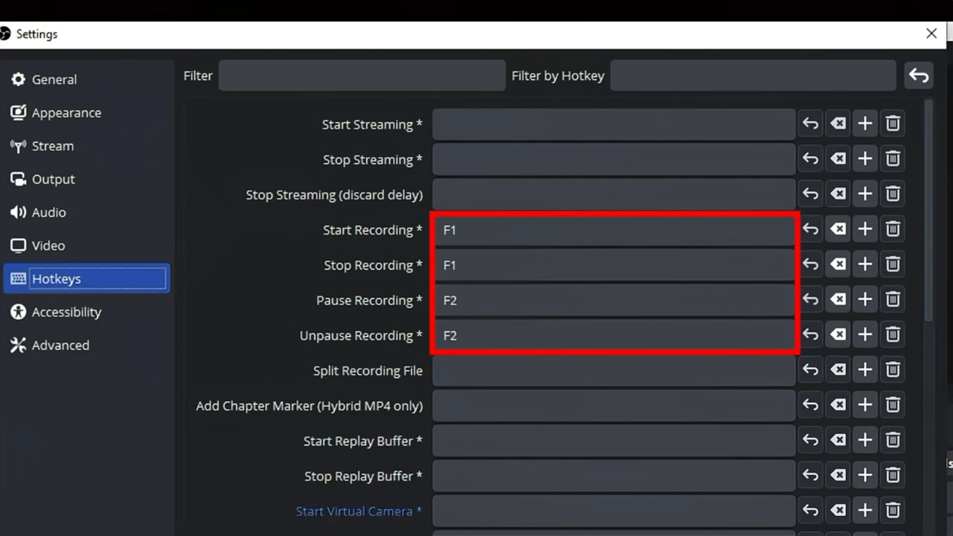
left_click(614, 124)
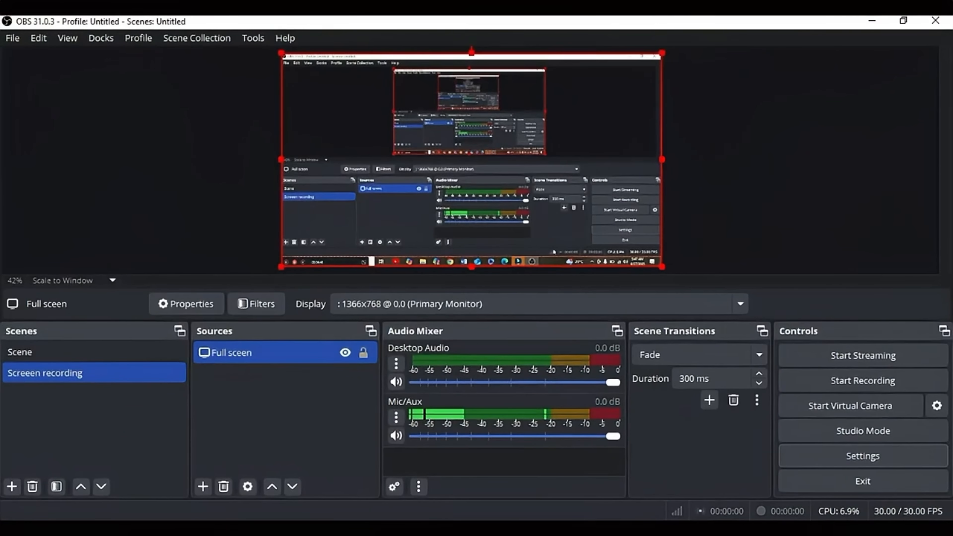
Open a new browser tab, and switch to File Explorer to look through the How to guide folder
key("F9")
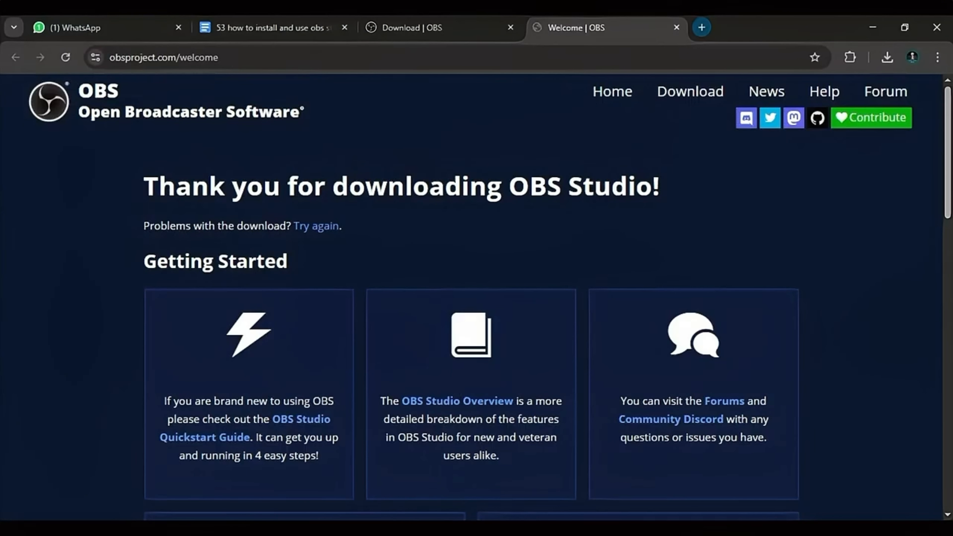
left_click(702, 27)
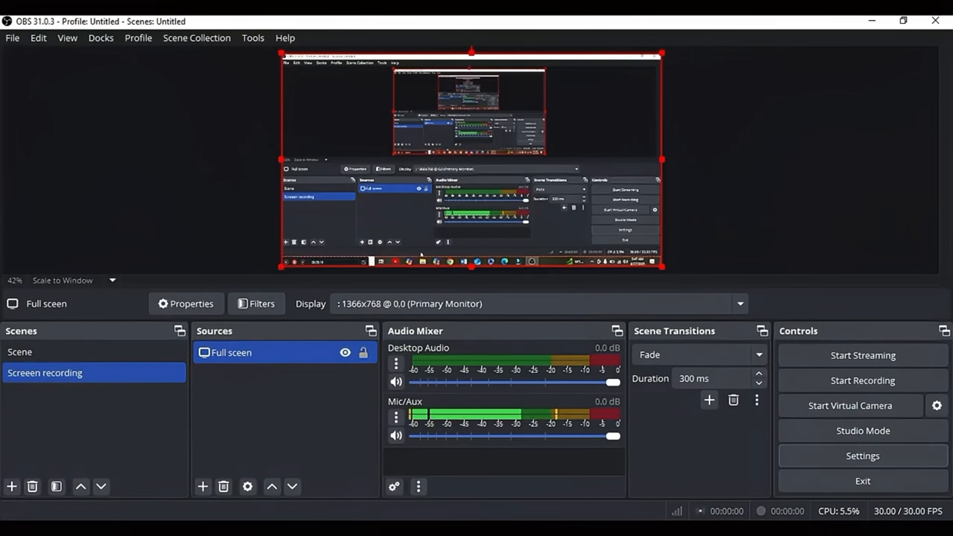
left_click(353, 533)
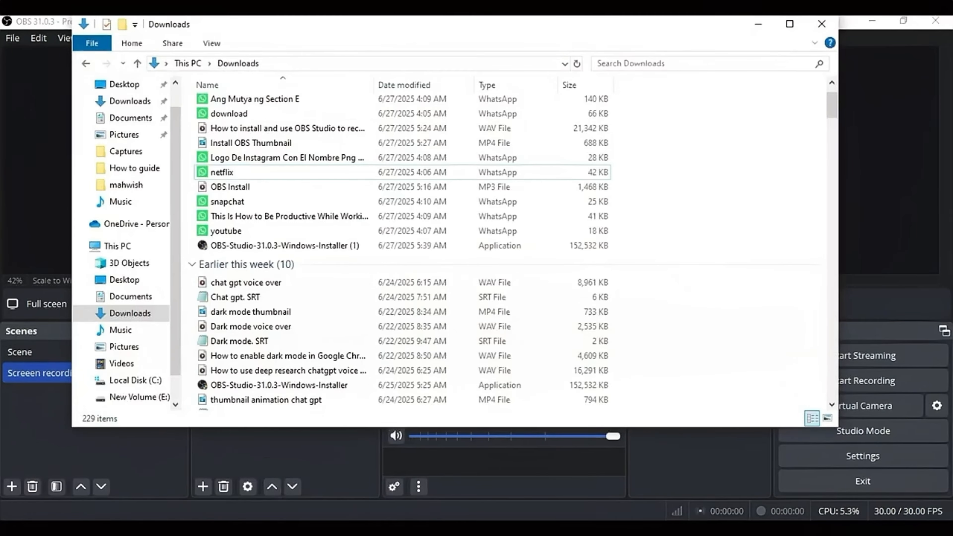
left_click(134, 168)
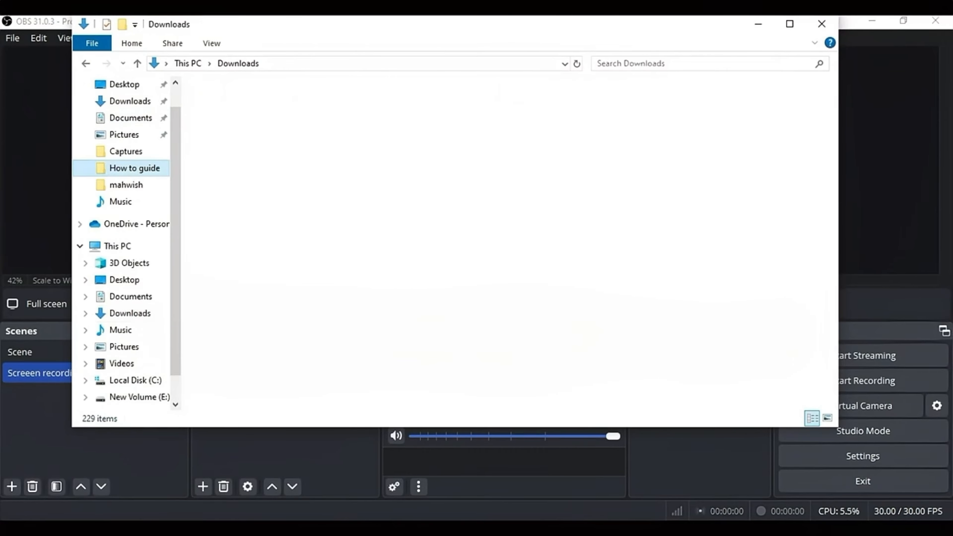
left_click(309, 127)
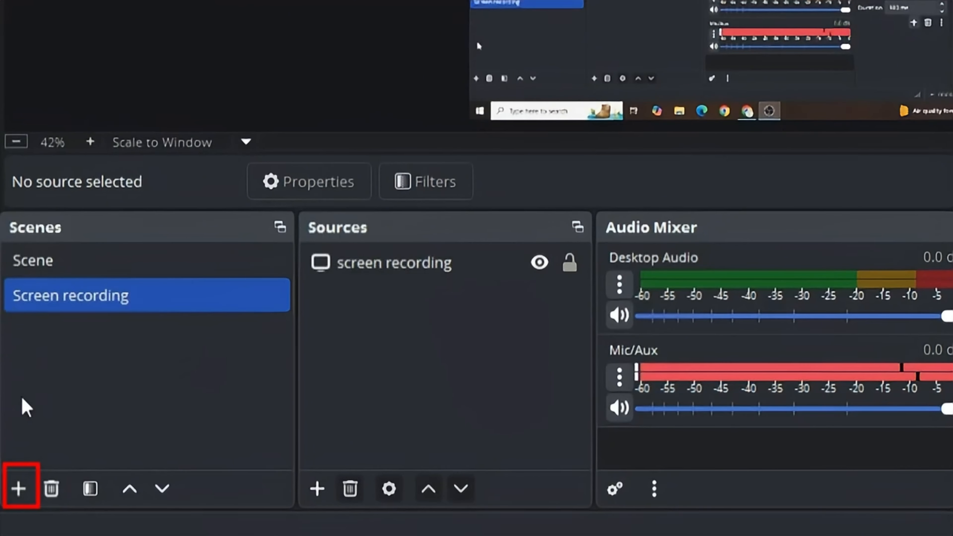
Open the prompt for naming a new scene
left_click(17, 488)
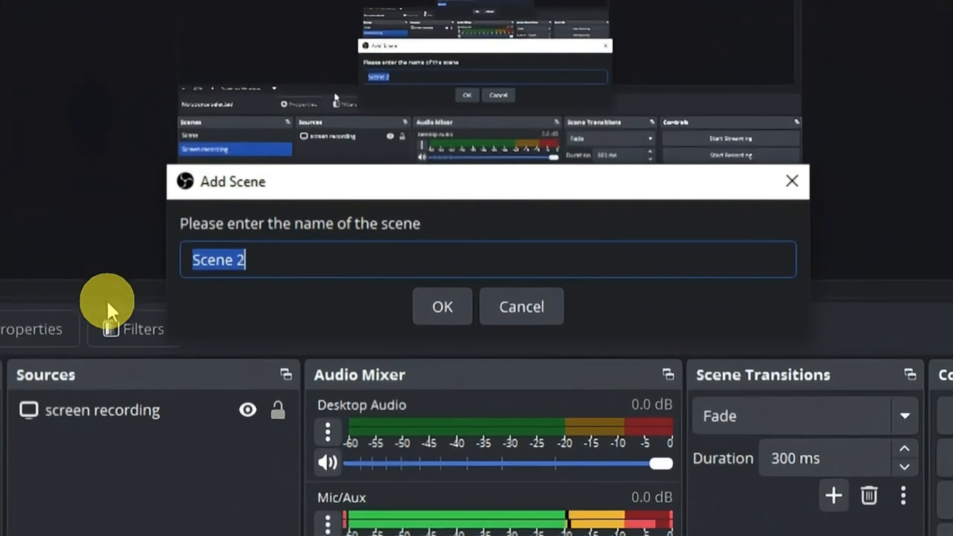
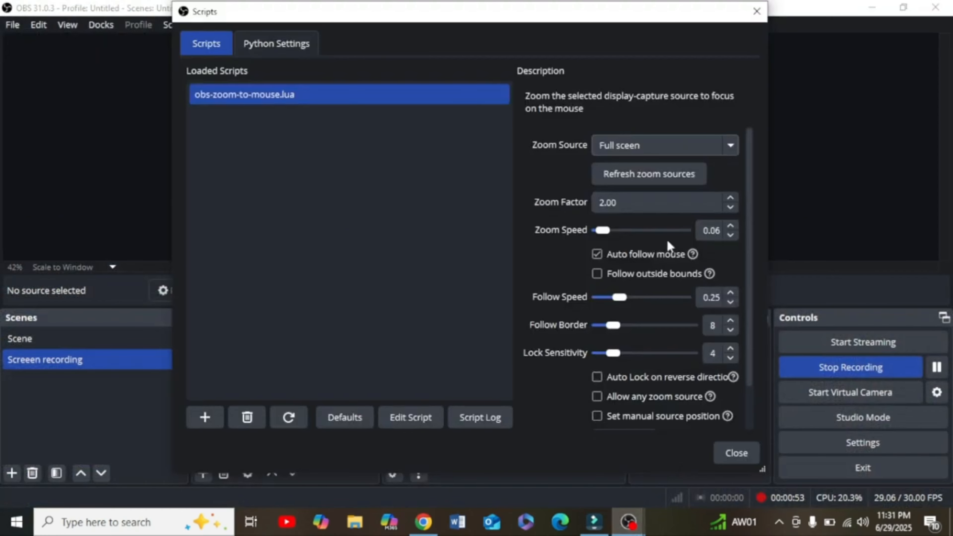
For the obs-zoom-to-mouse.lua script, set Zoom Factor to 1.75 and Zoom Speed to 0.01, and enable Follow outside bounds
left_click(645, 200)
left_click_drag(644, 200, 551, 203)
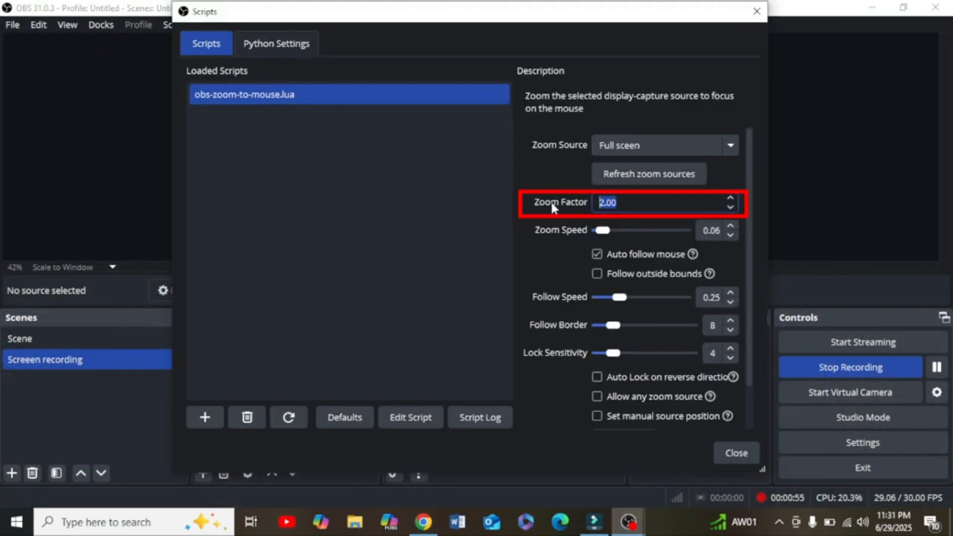
key("BackSpace")
type("1.75")
left_click(596, 229)
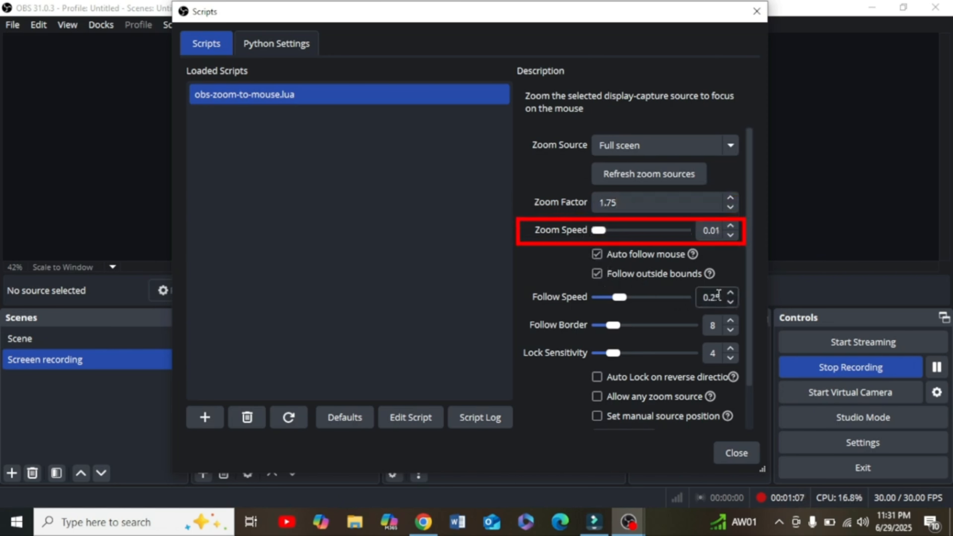
Set the zoom script's Follow Speed to 0.05, Follow Border to 50 and Lock Sensitivity to 1
scroll(714, 295, "up", 5)
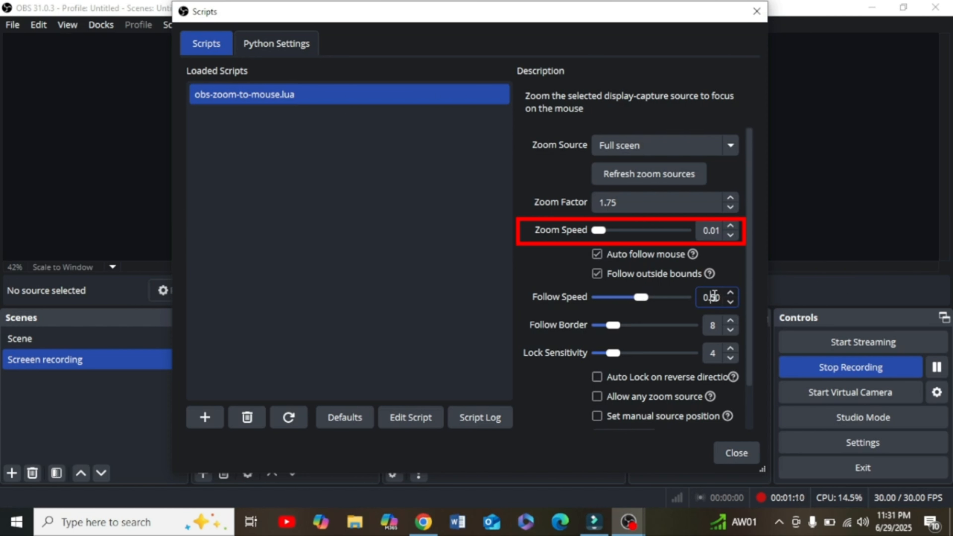
scroll(714, 295, "down", 2)
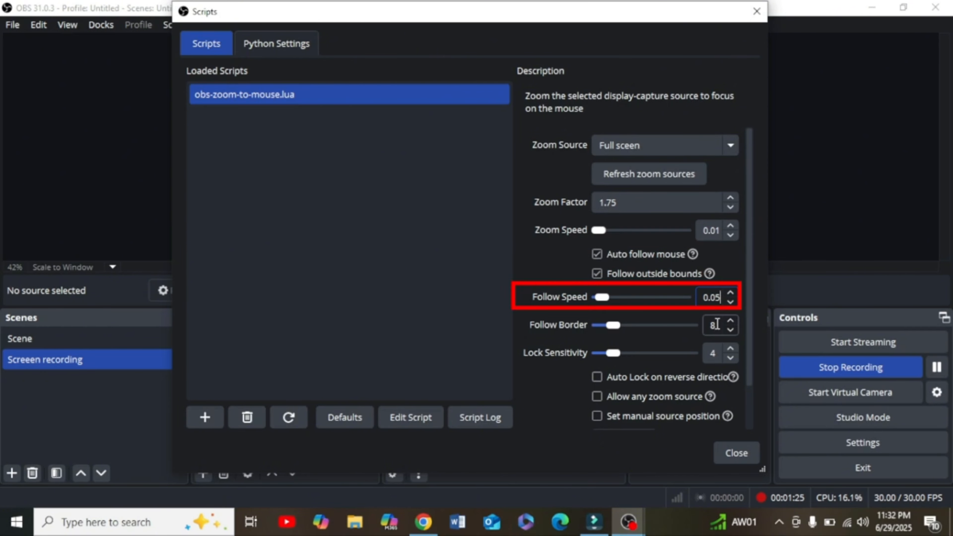
scroll(716, 324, "up", 20)
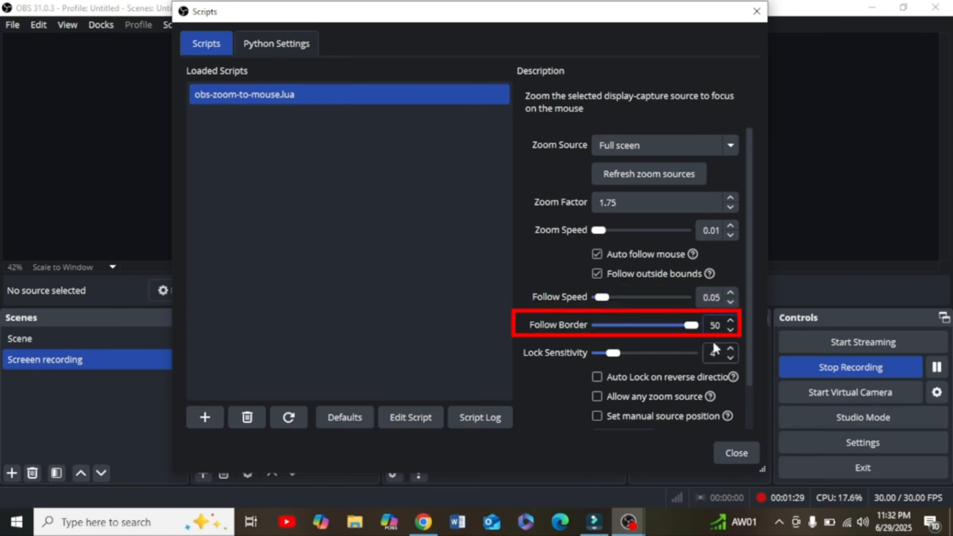
scroll(715, 352, "down", 3)
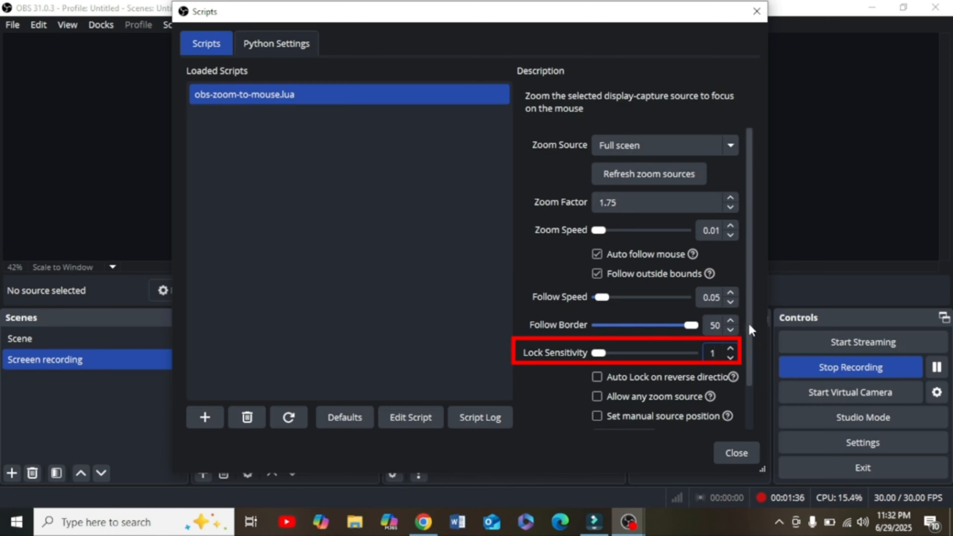
left_click_drag(750, 330, 749, 362)
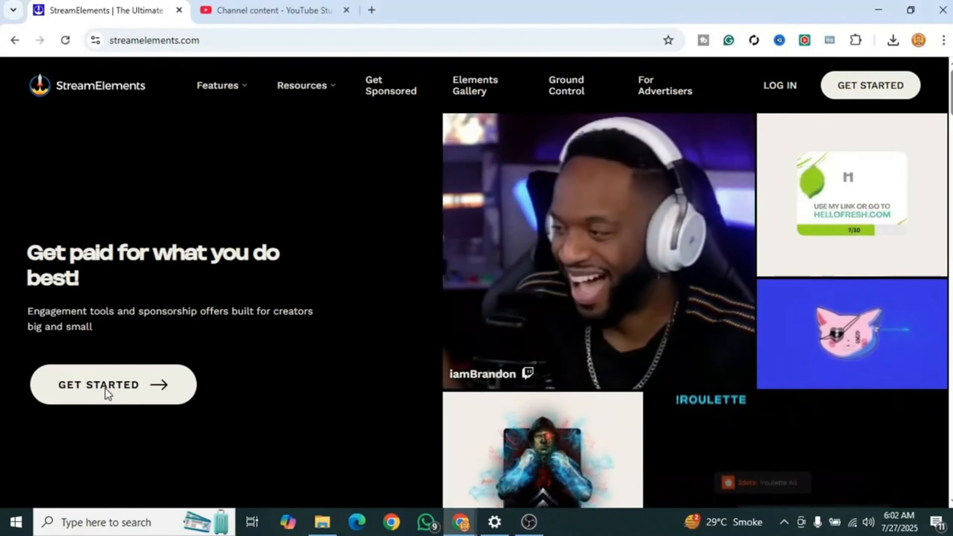
Sign in to StreamElements in the browser through YouTube, using the How 2 Guide Tech channel
left_click(107, 391)
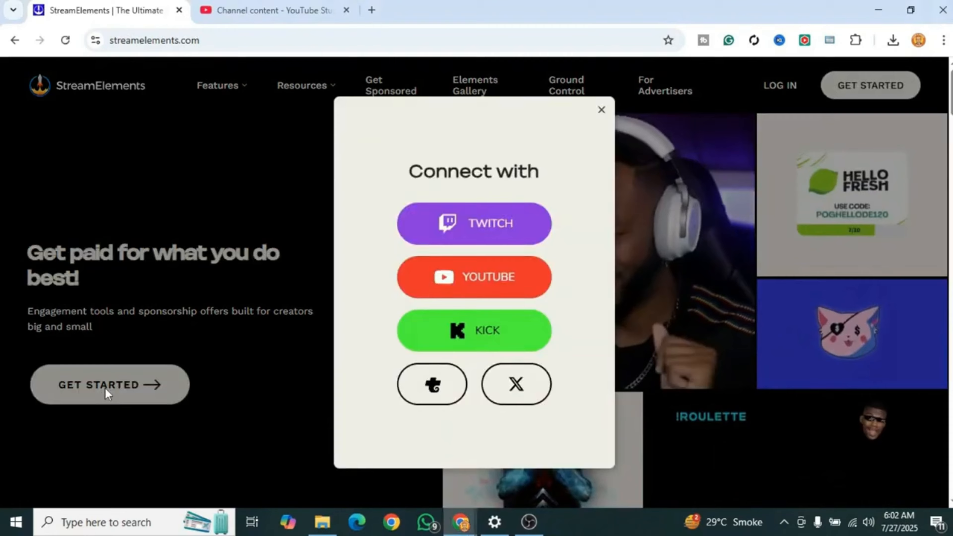
left_click(456, 277)
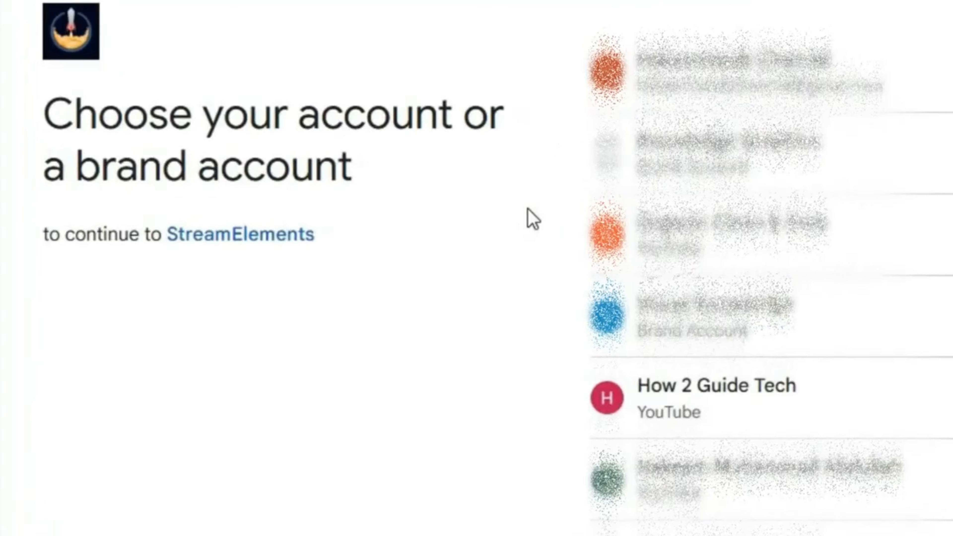
left_click(748, 394)
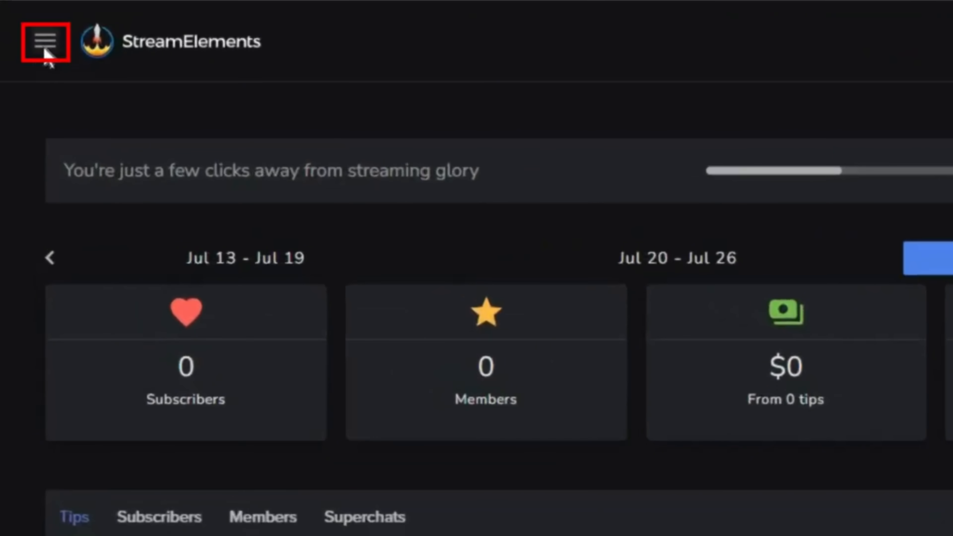
Create a new StreamElements overlay with a 1080p resolution
left_click(27, 82)
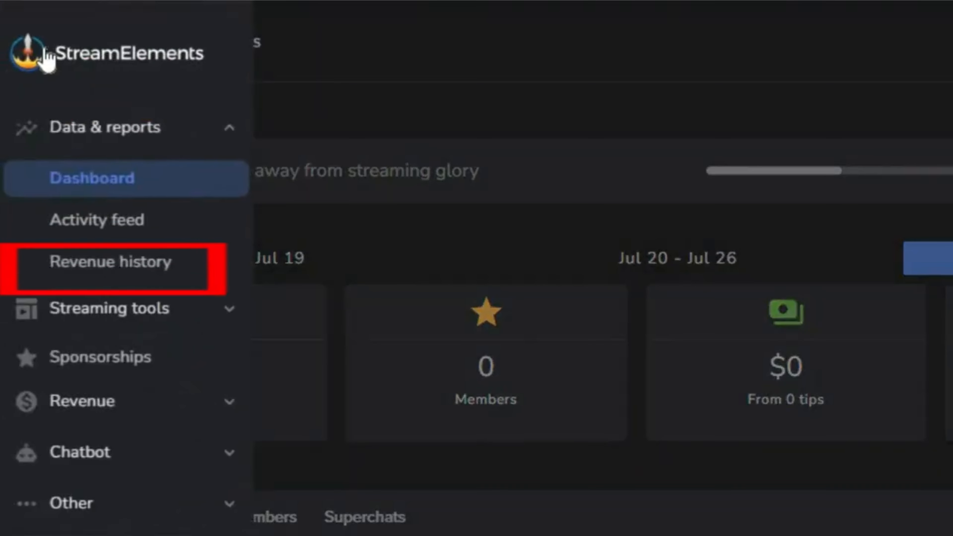
left_click(178, 312)
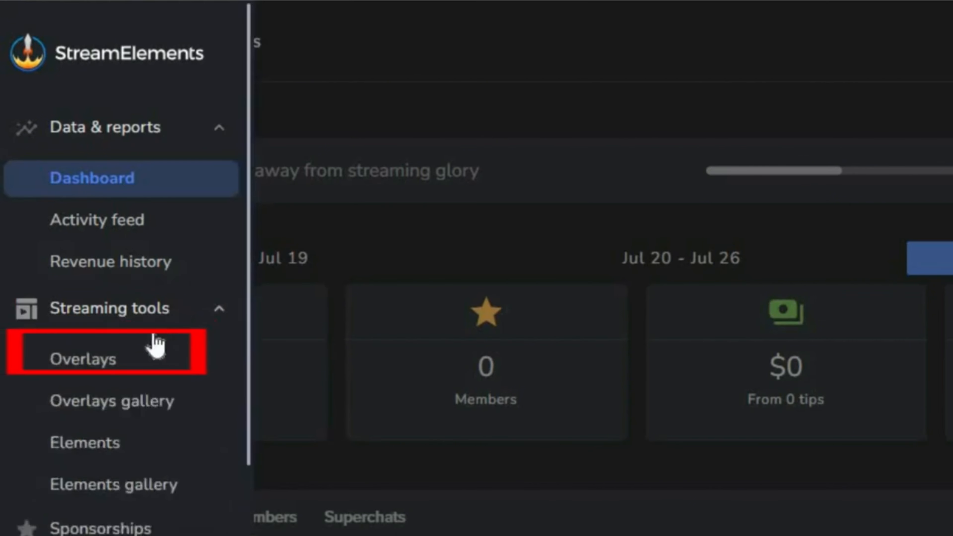
left_click(125, 361)
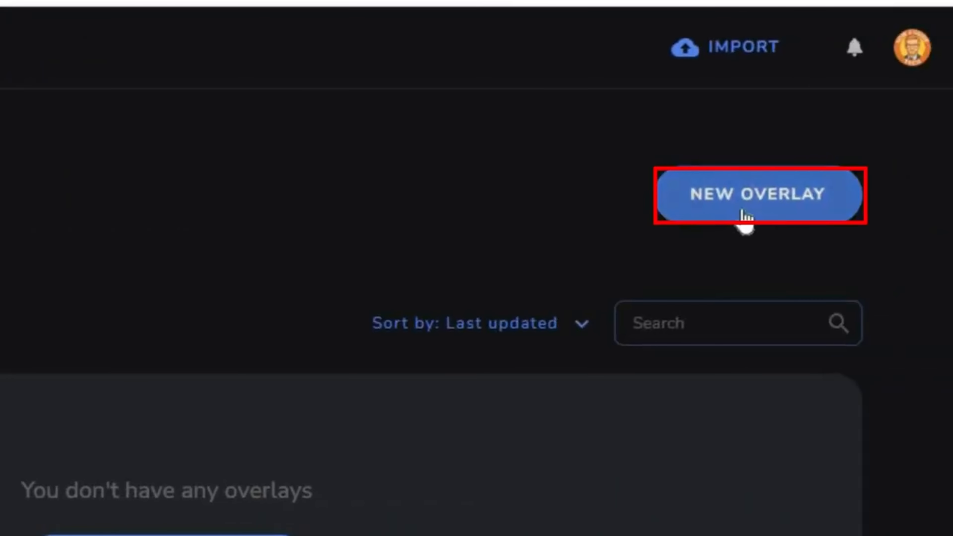
left_click(745, 216)
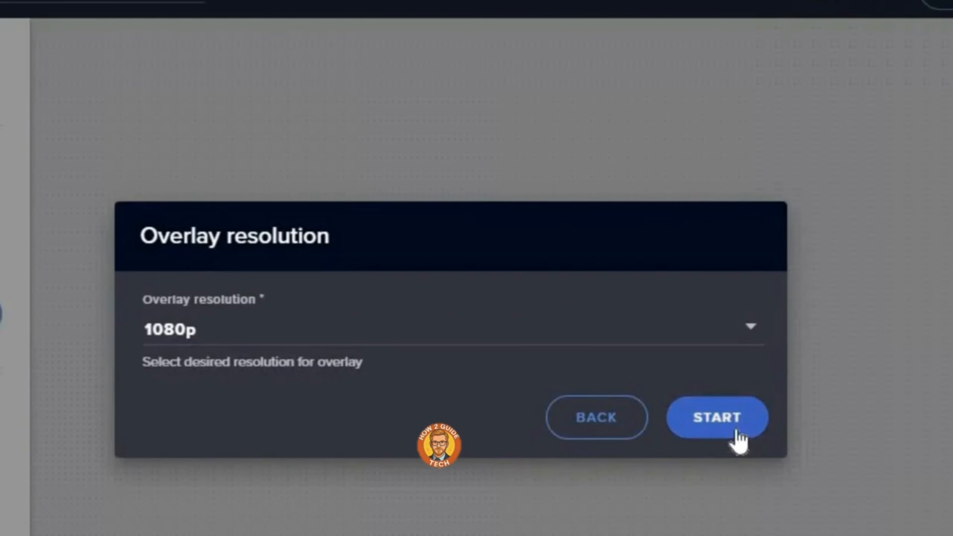
left_click(735, 428)
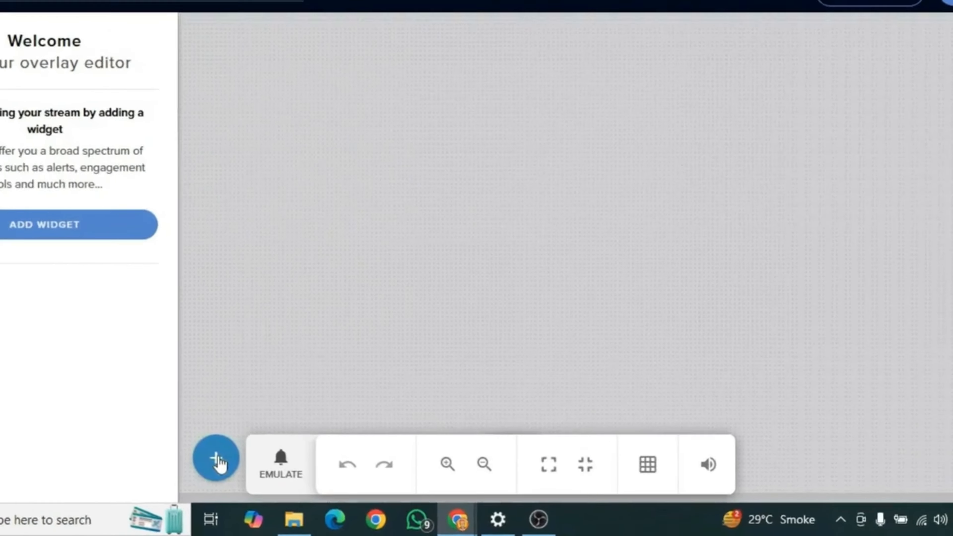
Add the stream tools widget "Your stream's chat" to the overlay
left_click(256, 470)
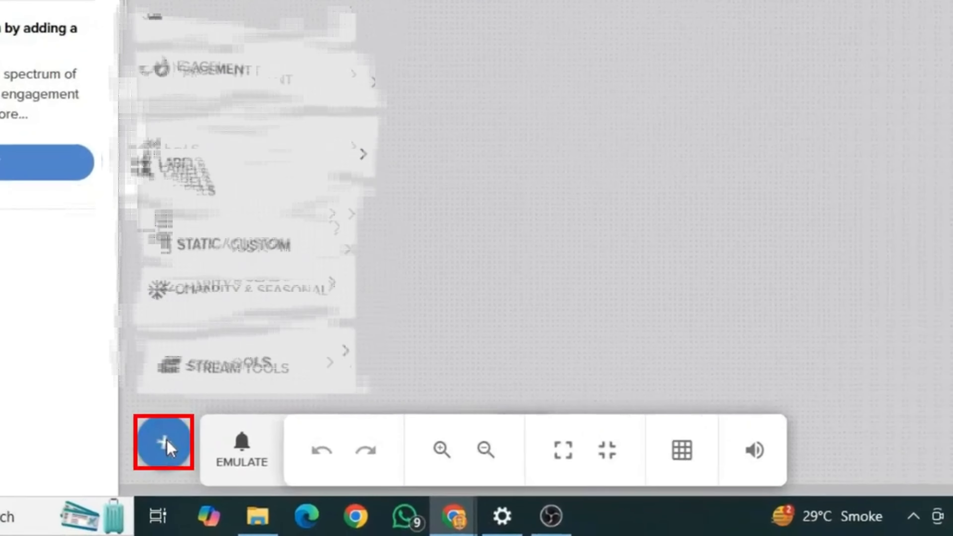
mouse_move(245, 386)
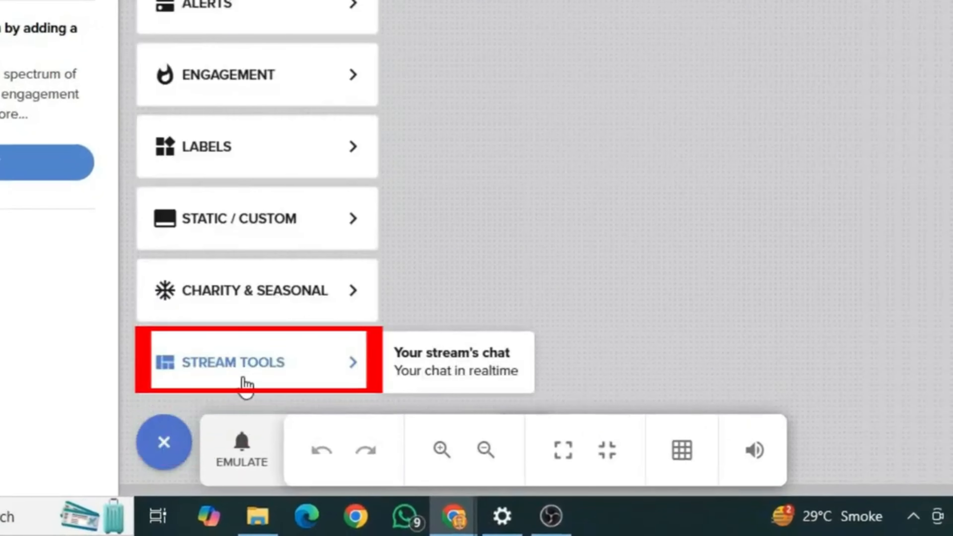
left_click(440, 366)
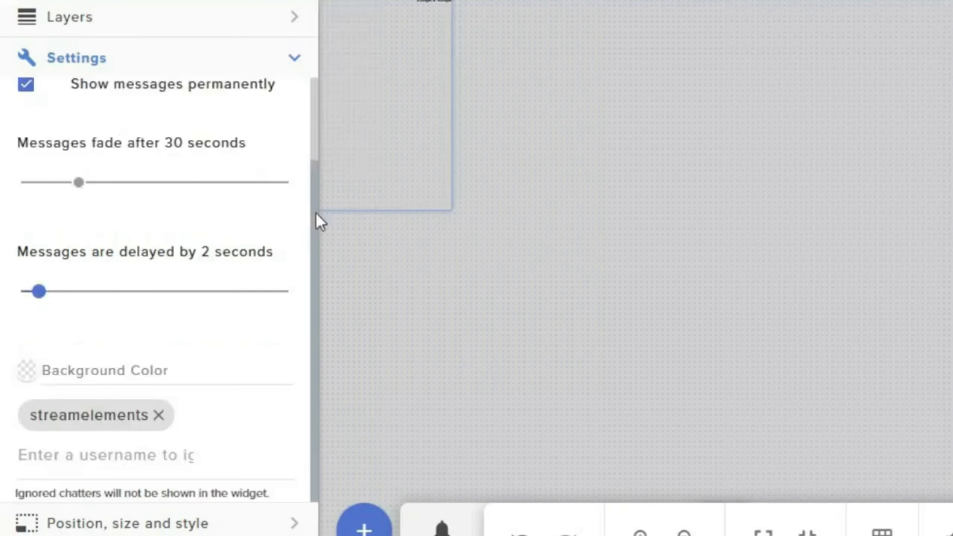
Set the chat widget's messages to fade after 35 seconds, and leave Show messages permanently enabled
scroll(304, 80, "up", 3)
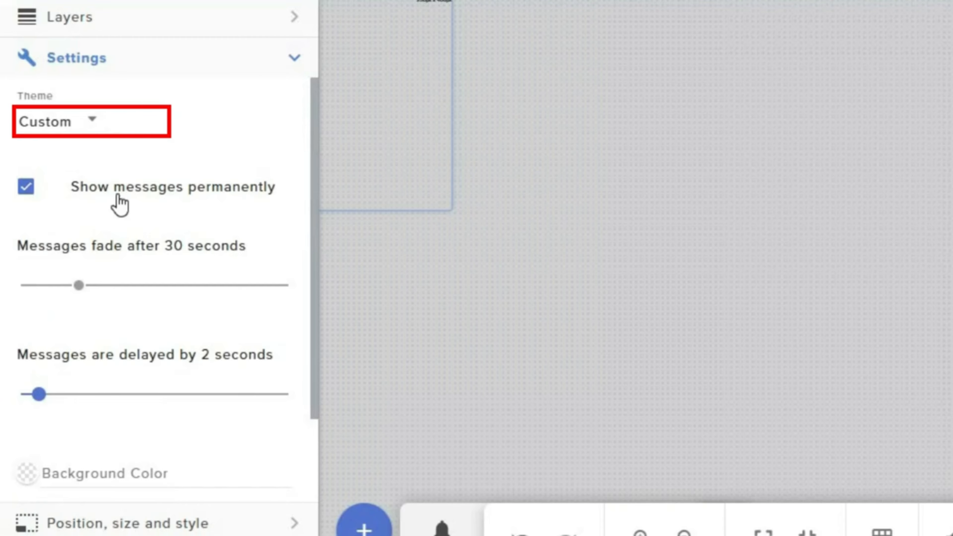
left_click(25, 189)
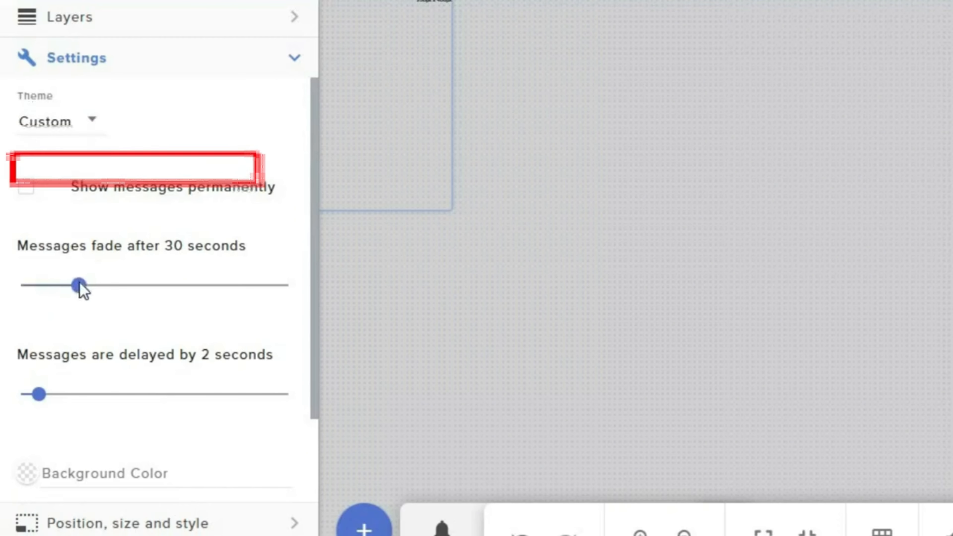
mouse_move(78, 286)
left_mouse_down()
mouse_move(47, 287)
mouse_move(91, 285)
left_mouse_up()
left_click(26, 189)
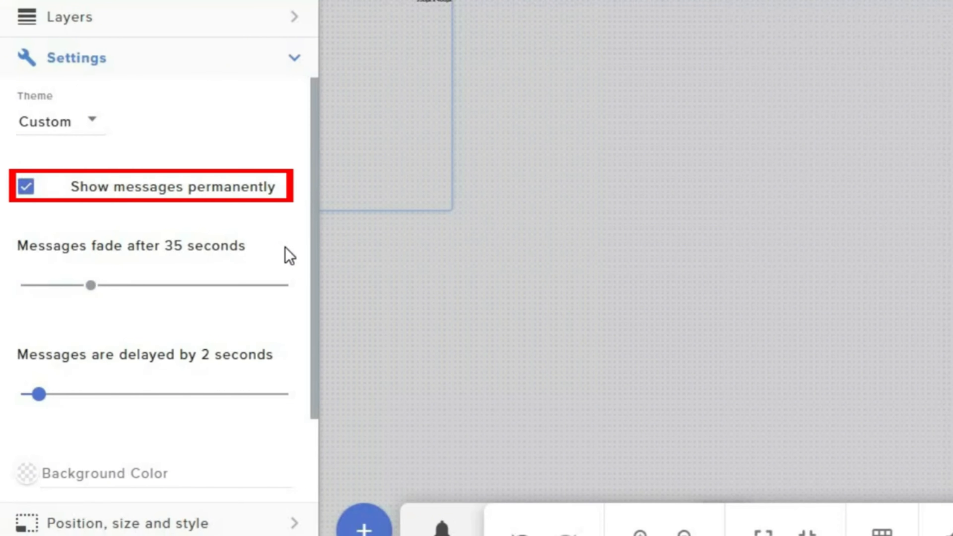
Resize the chat widget to 600 by 600 px and set its text font to Poppins
left_click(210, 523)
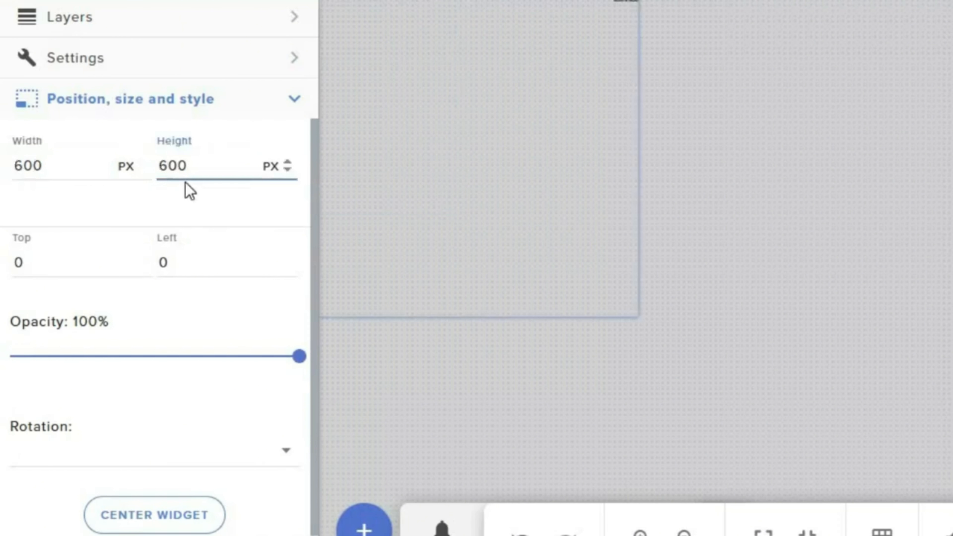
left_click(145, 535)
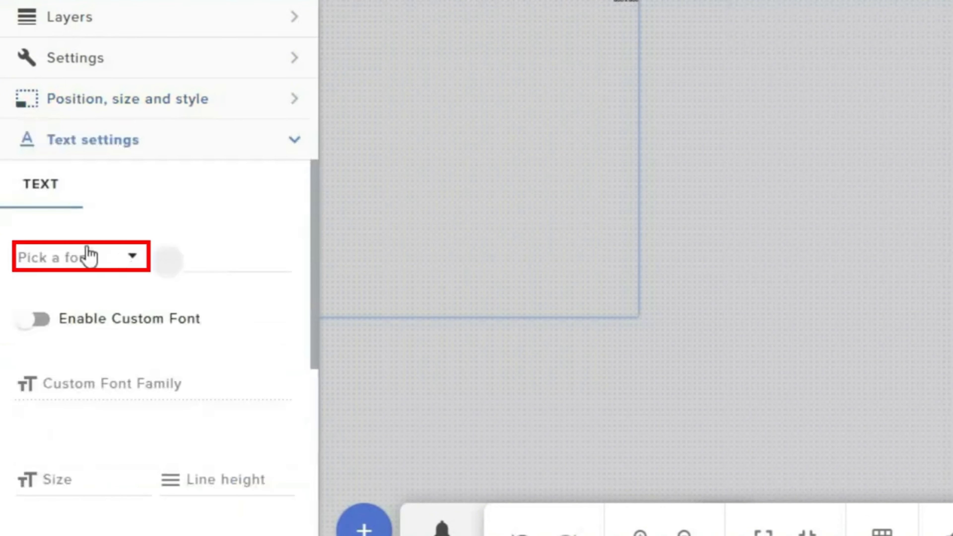
left_click(82, 260)
type("popp")
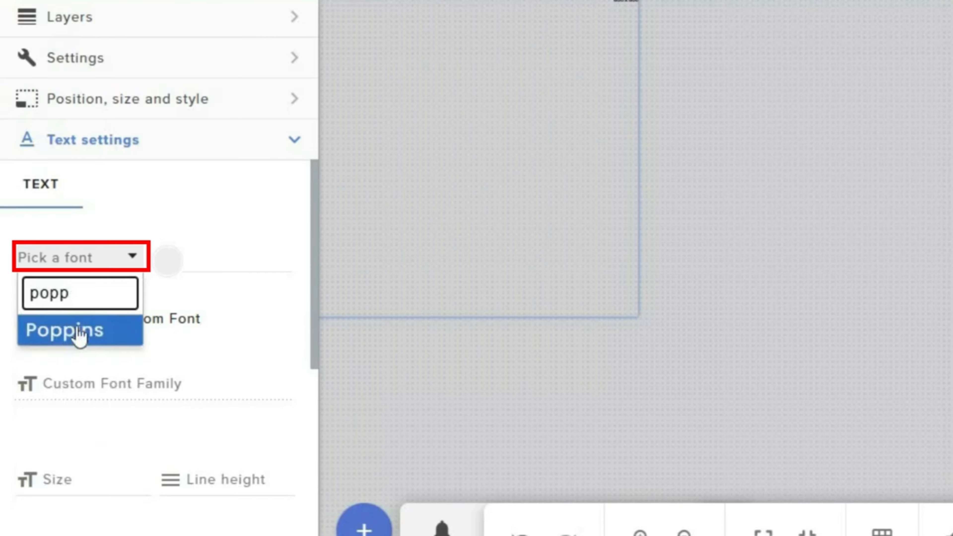
left_click(78, 332)
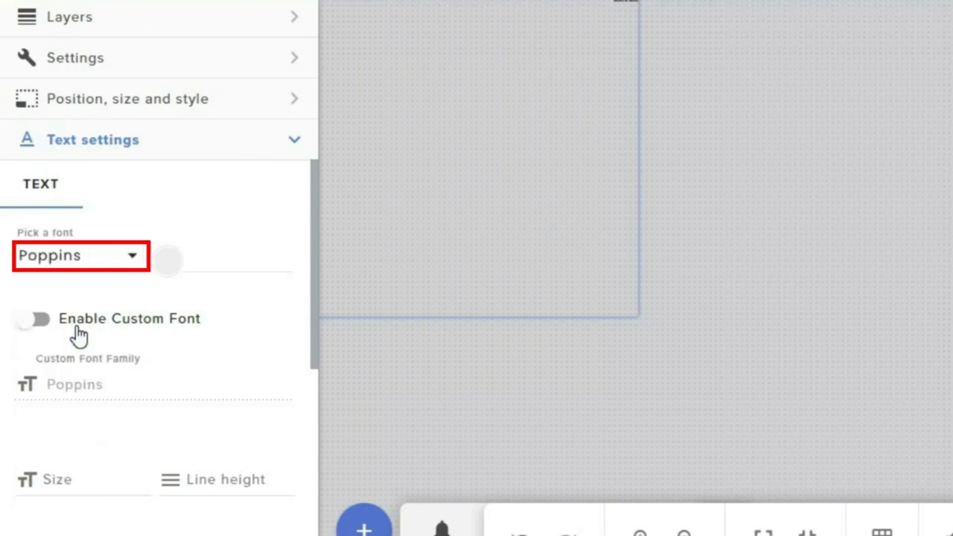
Set the chat widget's text size to 30 and its text color to white
left_click(74, 480)
type("3")
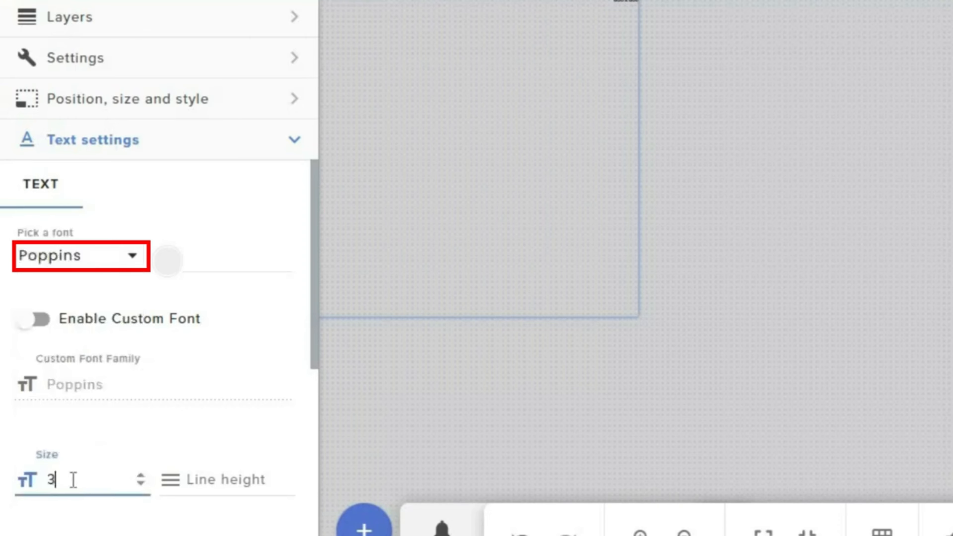
type("0")
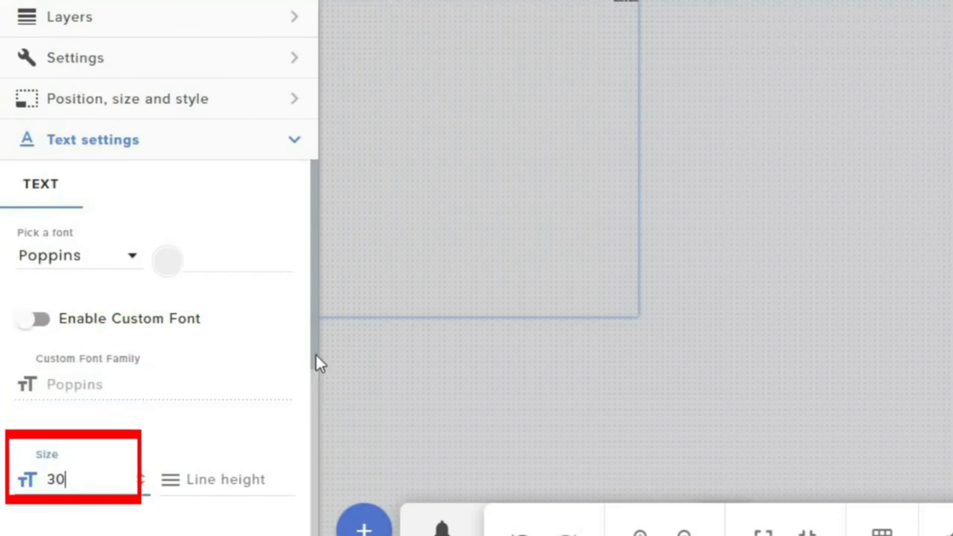
left_click_drag(312, 354, 315, 410)
left_click(154, 191)
left_click_drag(106, 193, 104, 192)
left_click(218, 152)
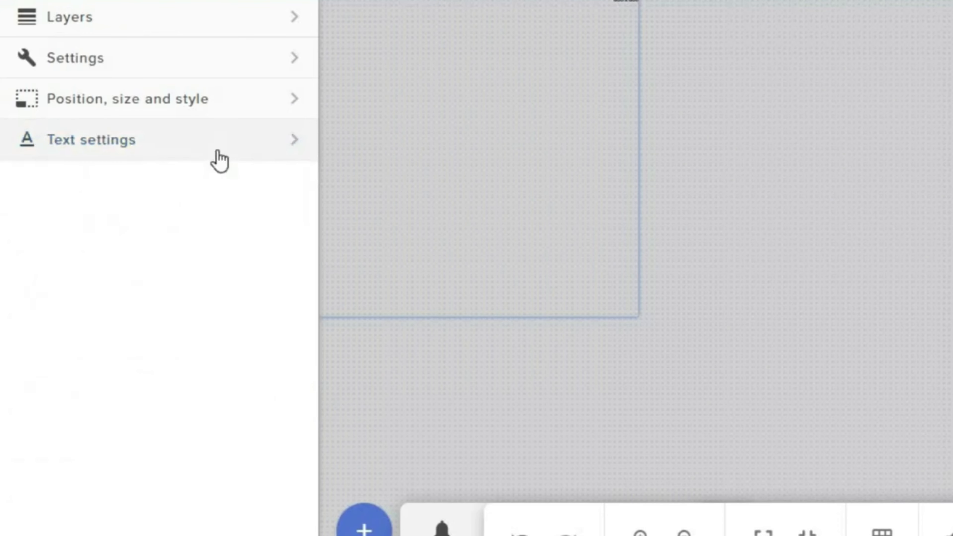
left_click(219, 161)
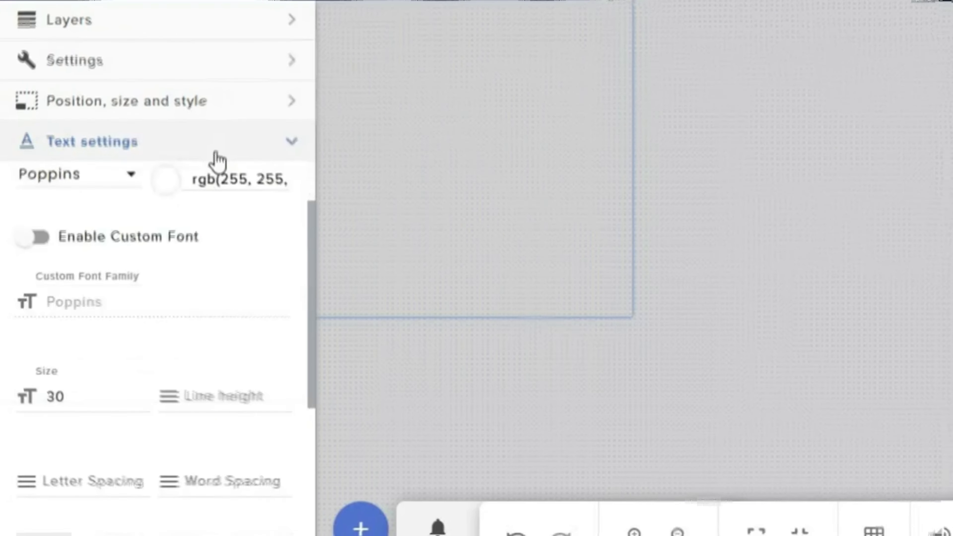
scroll(215, 159, "down", 5)
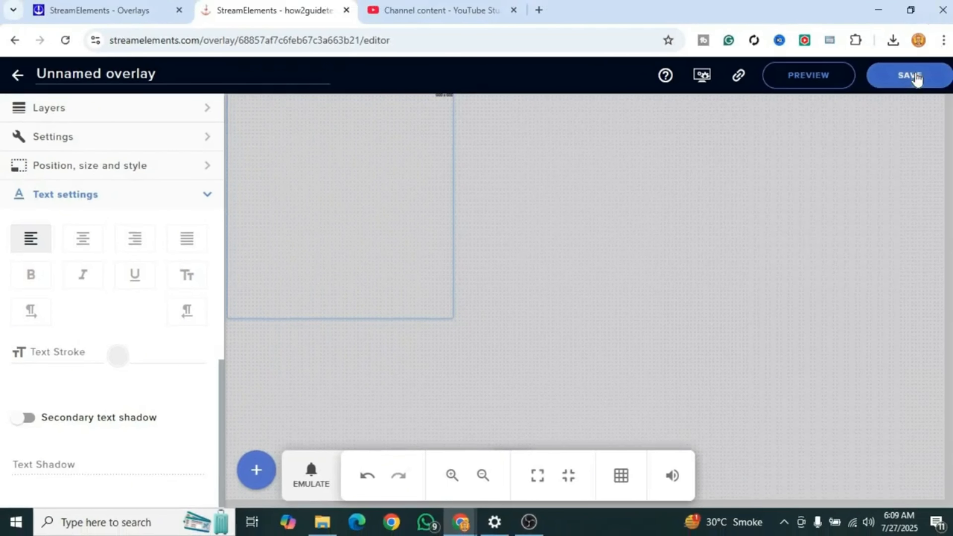
Save the overlay under the name "YT overlay"
left_click(916, 76)
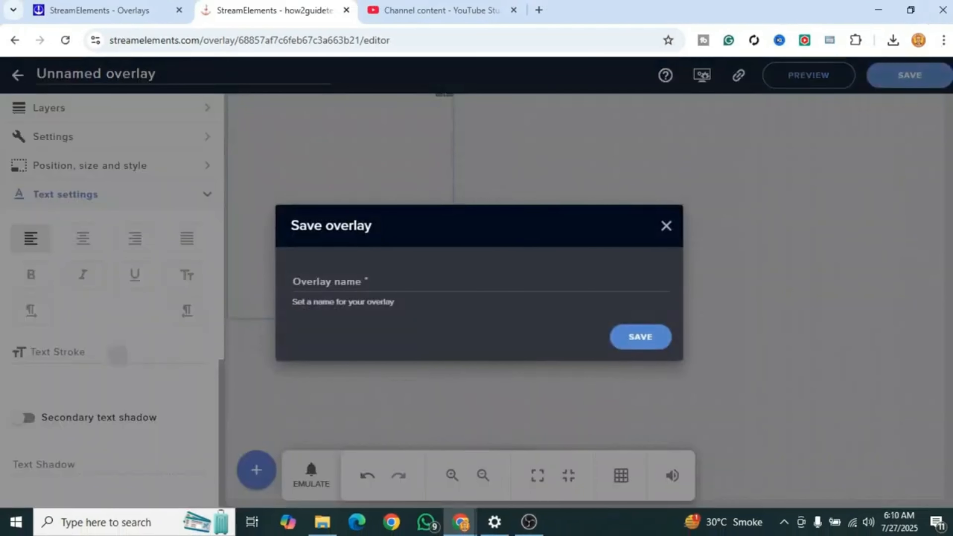
type("YT overlay")
left_click(663, 339)
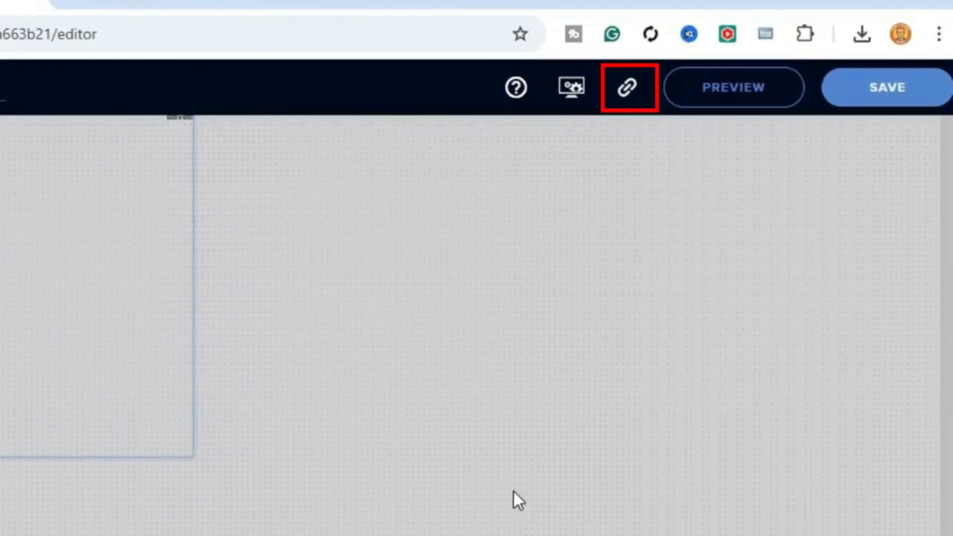
Copy the overlay's link, then in OBS Studio add a new Browser source named "youtube chatbox"
left_click(625, 93)
left_click(528, 527)
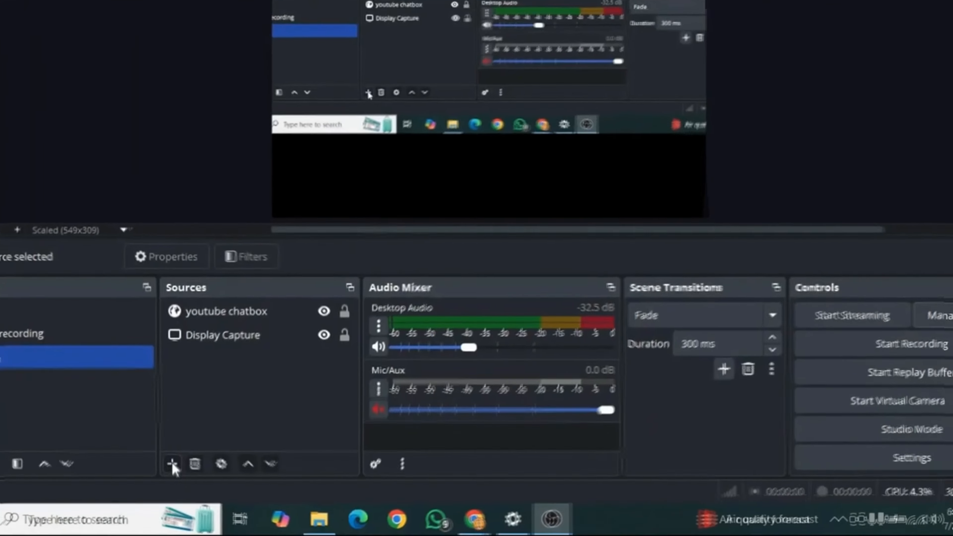
left_click(191, 472)
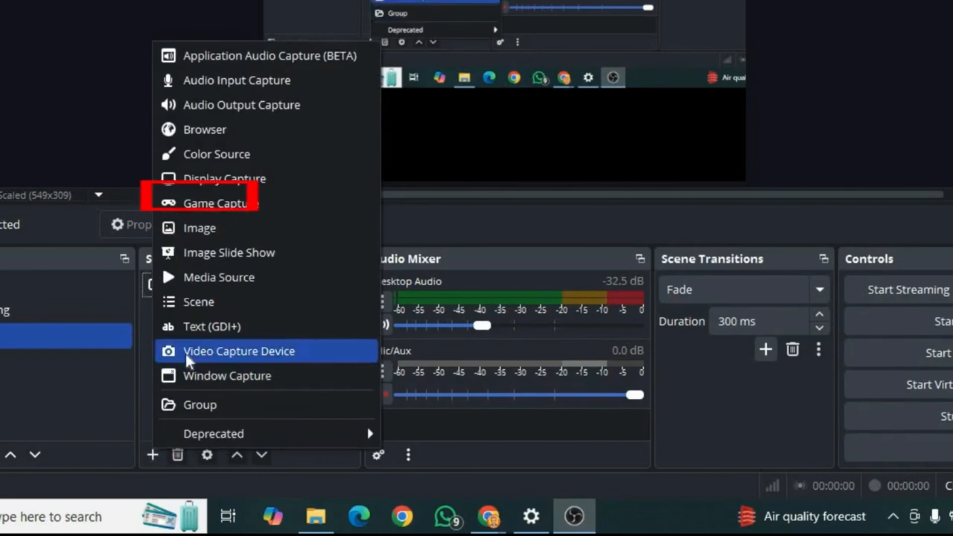
left_click(205, 134)
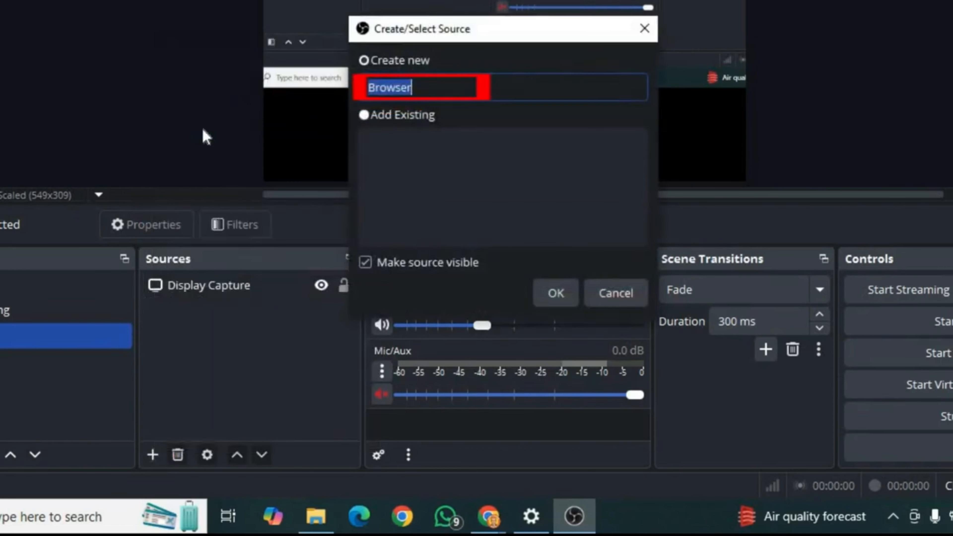
type("youtube chatbox")
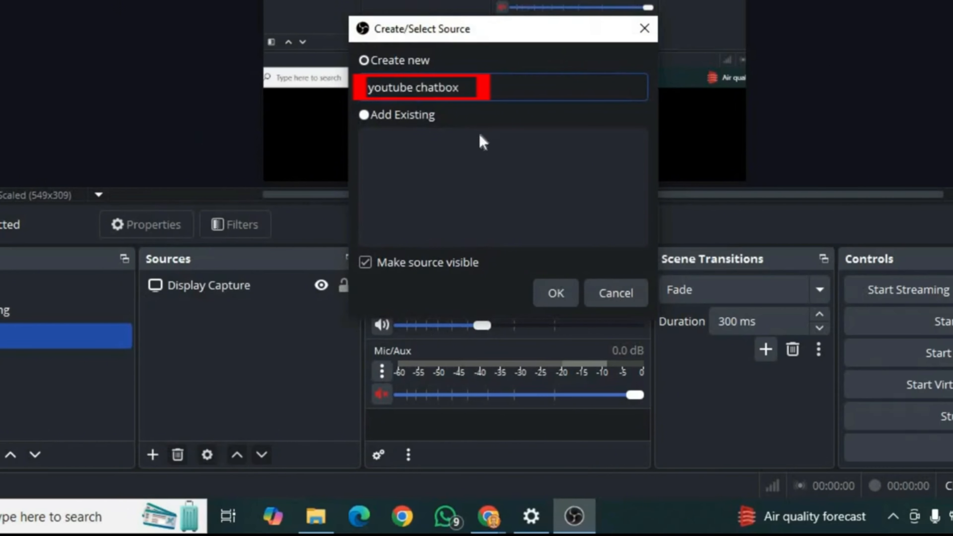
left_click(556, 295)
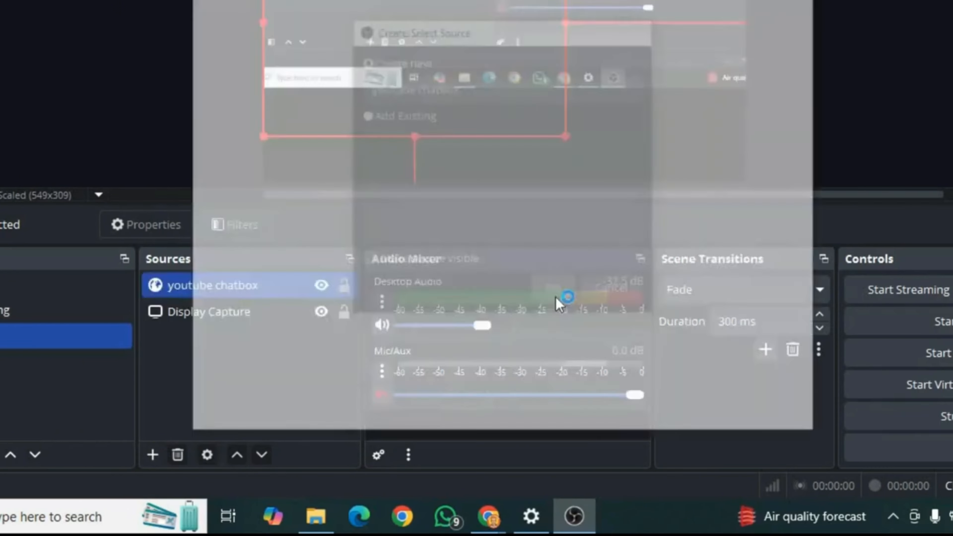
Replace the browser source's URL with the copied overlay link containing its access token, and set the width to 1280 and height to 1080
left_click(542, 212)
key("ctrl+a")
key("BackSpace")
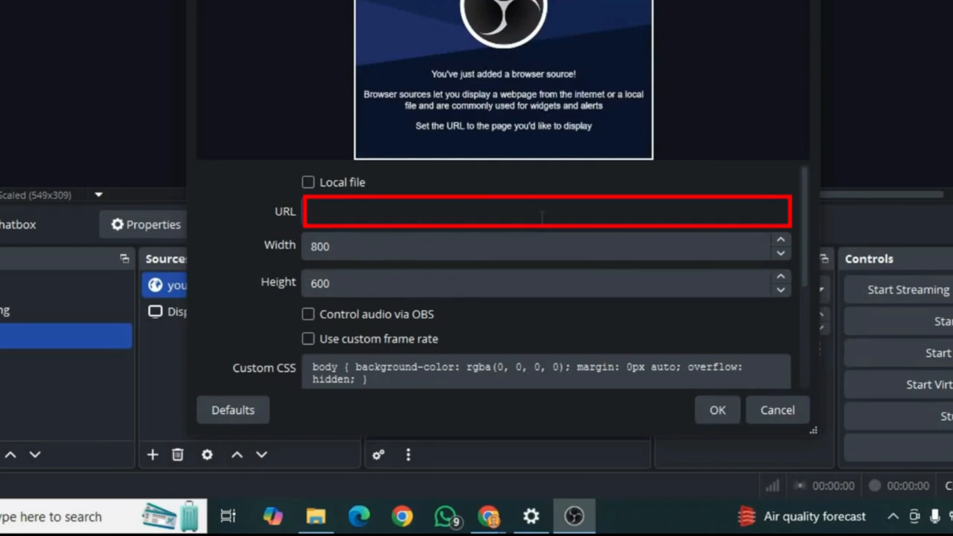
key("ctrl+v")
left_click(501, 243)
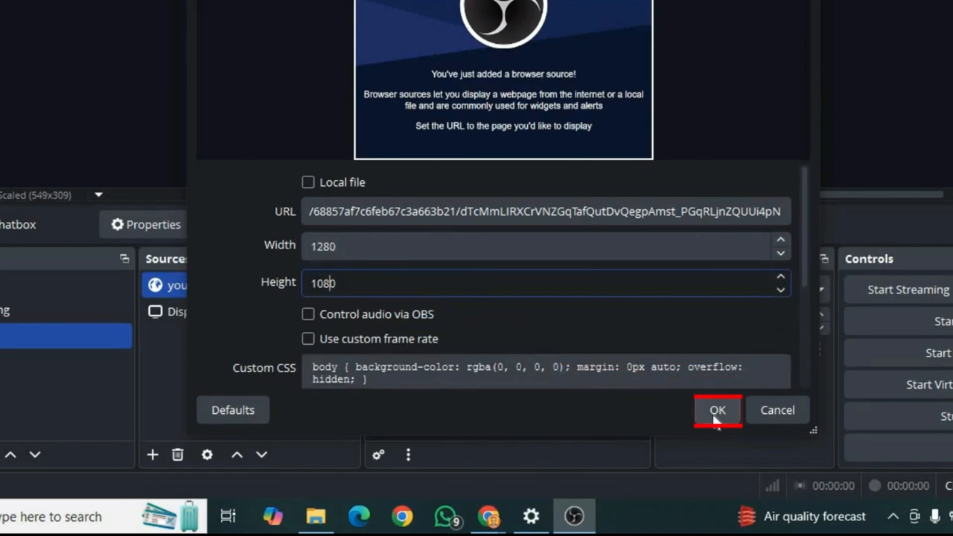
left_click(716, 412)
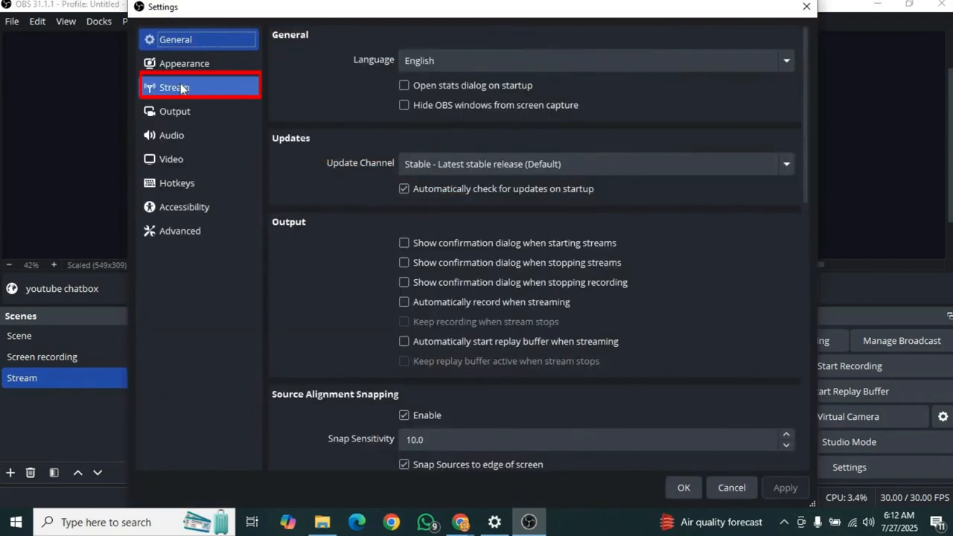
Choose YouTube - RTMPS as the streaming service in the OBS stream settings
left_click(181, 88)
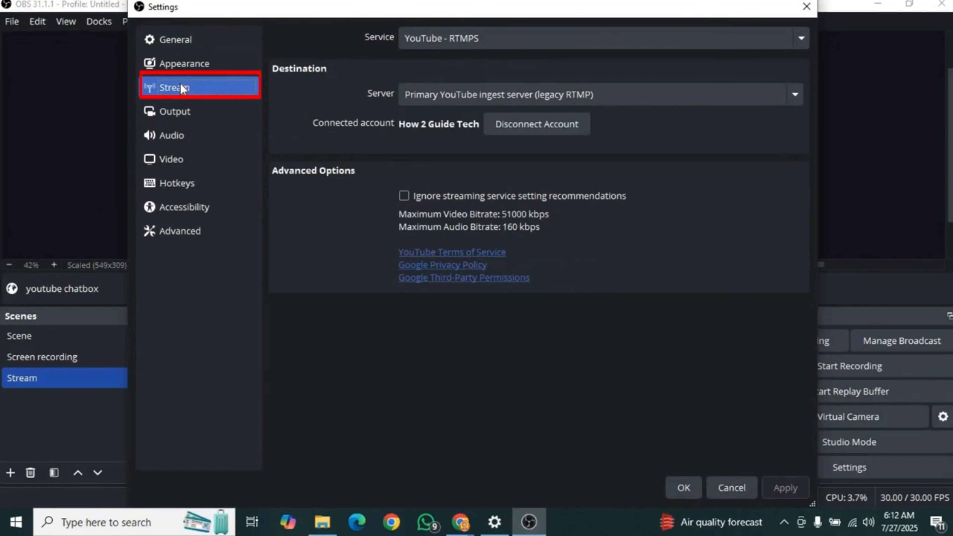
left_click(529, 38)
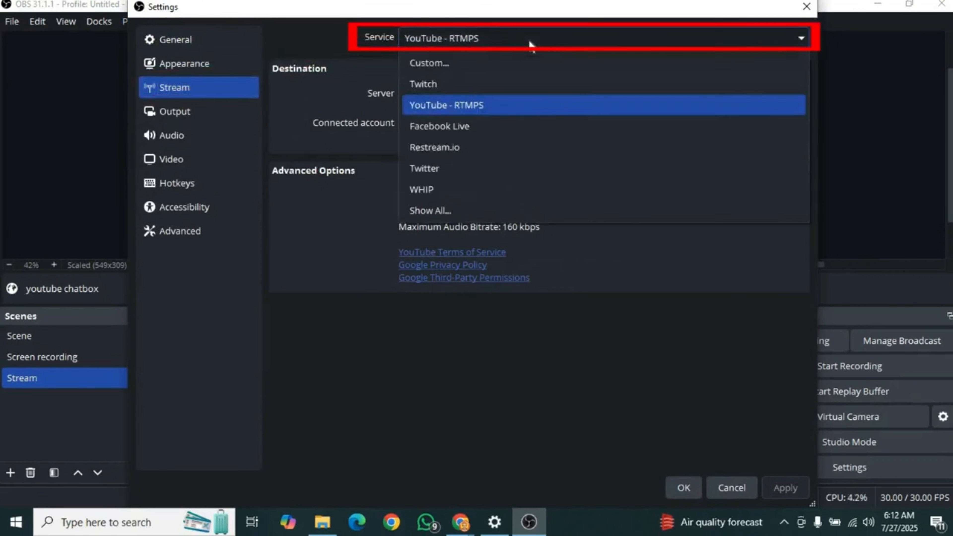
left_click(496, 105)
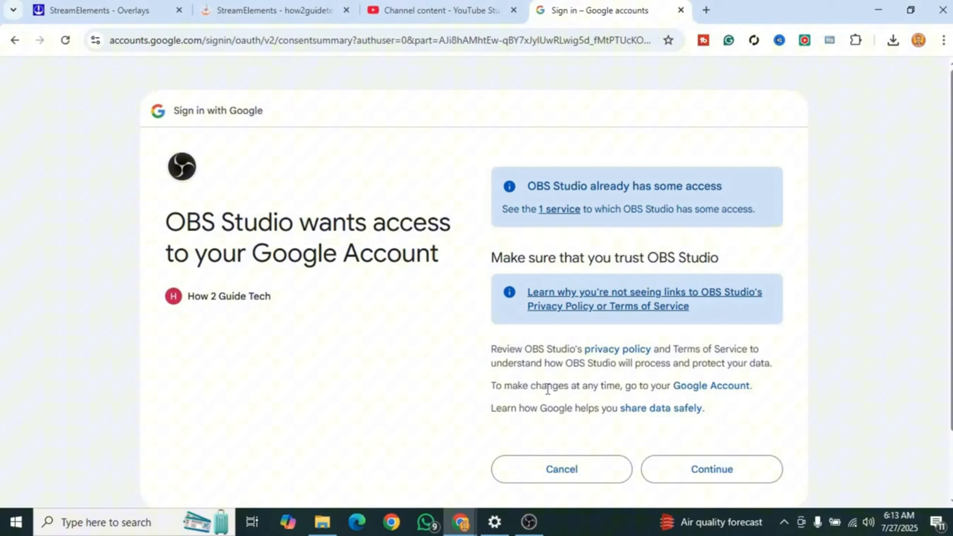
Grant OBS Studio access to the Google account and return to OBS Studio
left_click(712, 467)
left_click(680, 10)
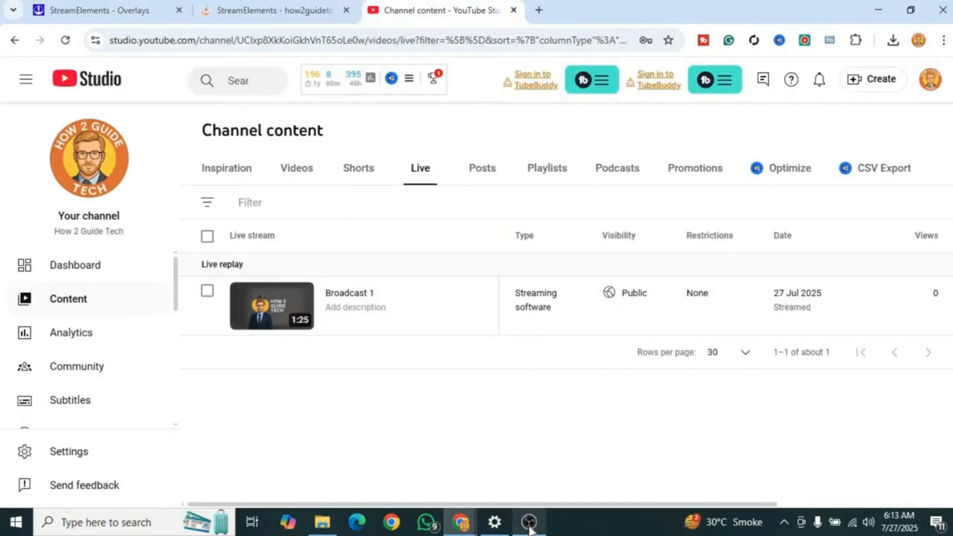
left_click(529, 522)
Apply the stream settings and close the floating Chat window along with its notice
left_click(779, 488)
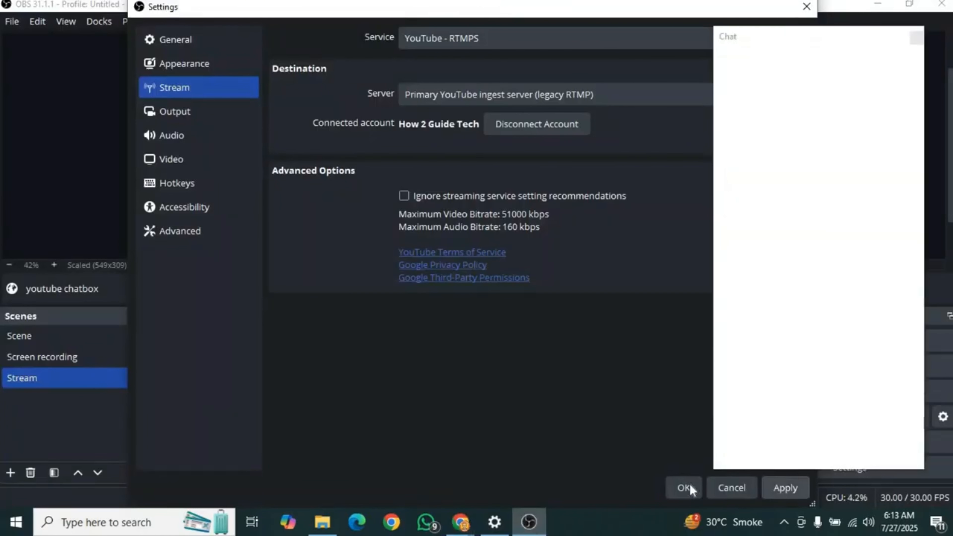
left_click(683, 488)
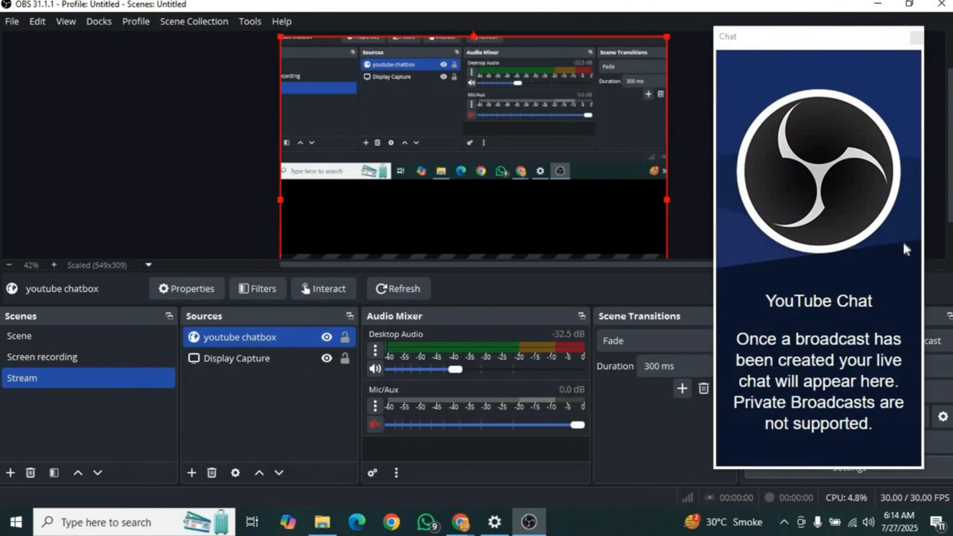
left_click(916, 39)
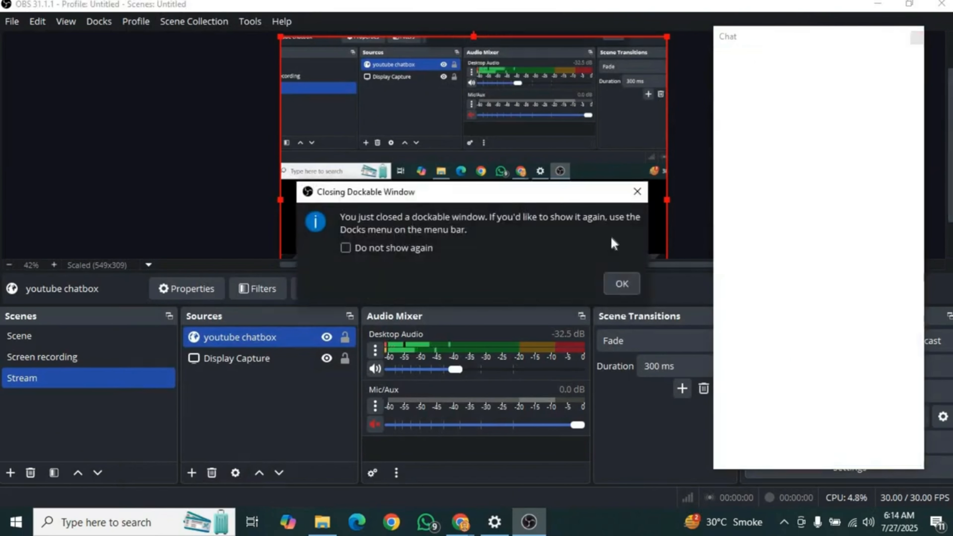
left_click(621, 284)
Set up a new YouTube broadcast titled "broadcast new", leaving its description empty
left_click(889, 340)
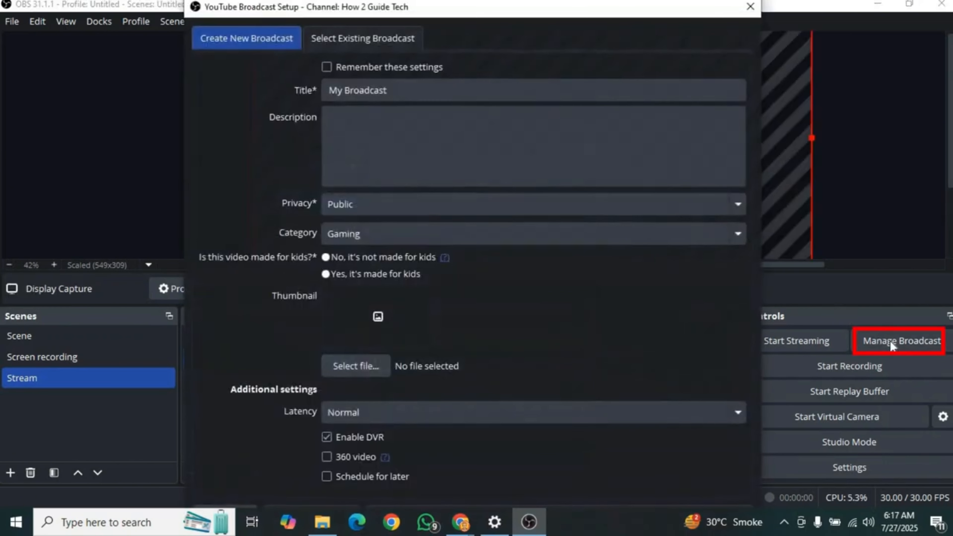
left_click(438, 94)
key("BackSpace")
key("BackSpace")
key("BackSpace")
key("BackSpace")
key("BackSpace")
key("BackSpace")
key("BackSpace")
key("BackSpace")
key("BackSpace")
key("BackSpace")
key("BackSpace")
key("BackSpace")
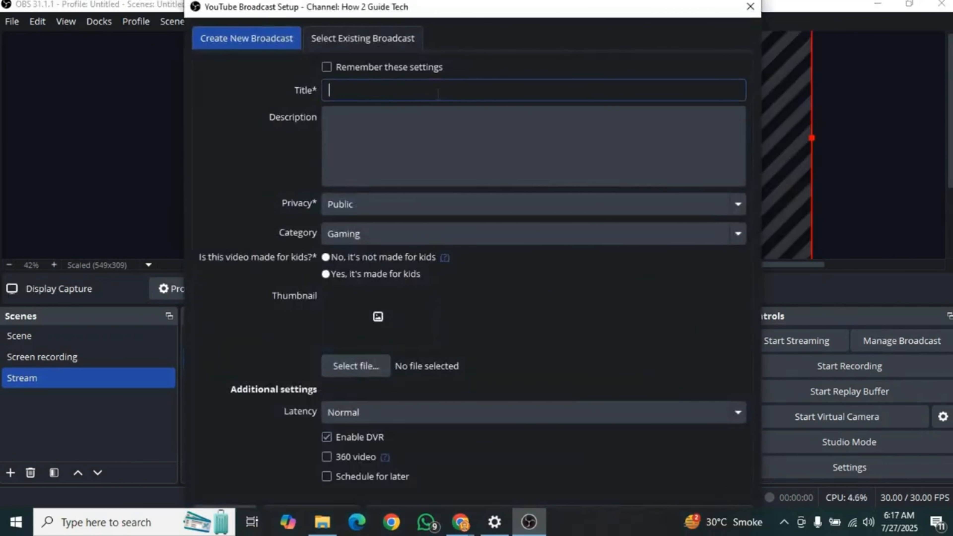
left_click(433, 133)
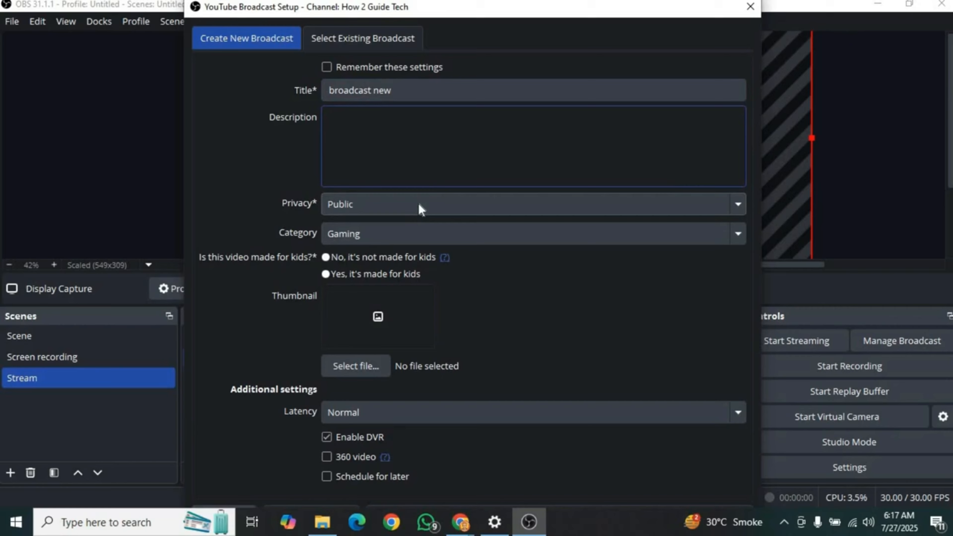
Create the broadcast as not made for kids and start streaming
left_click(327, 258)
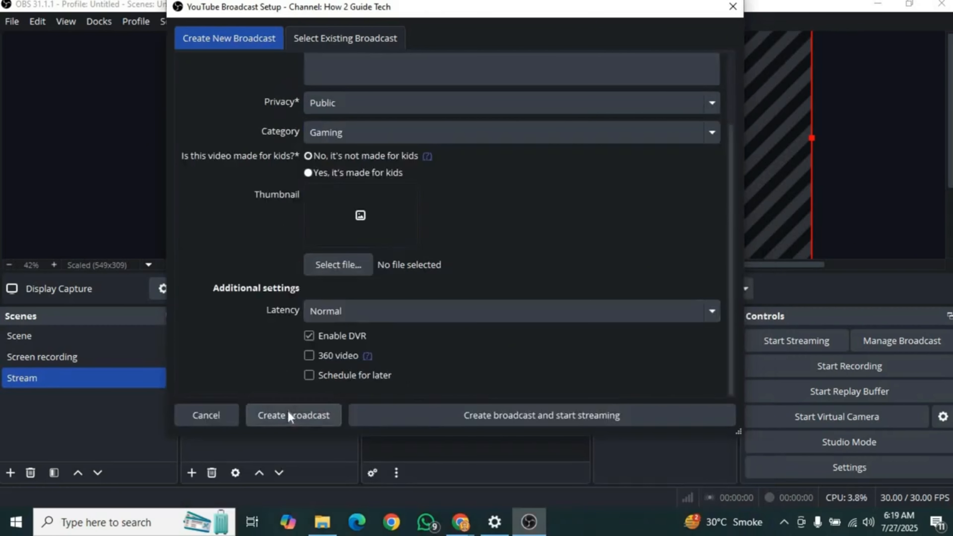
left_click(287, 411)
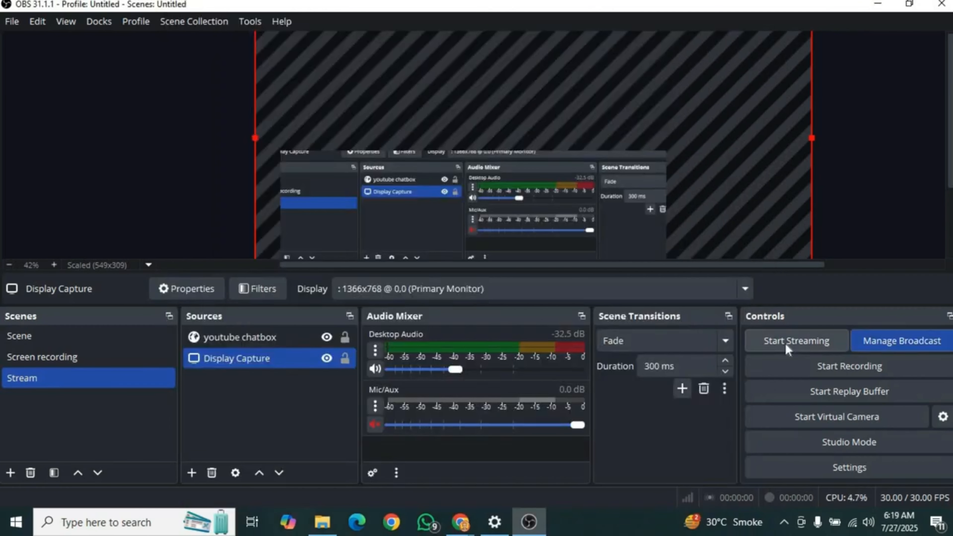
left_click(785, 343)
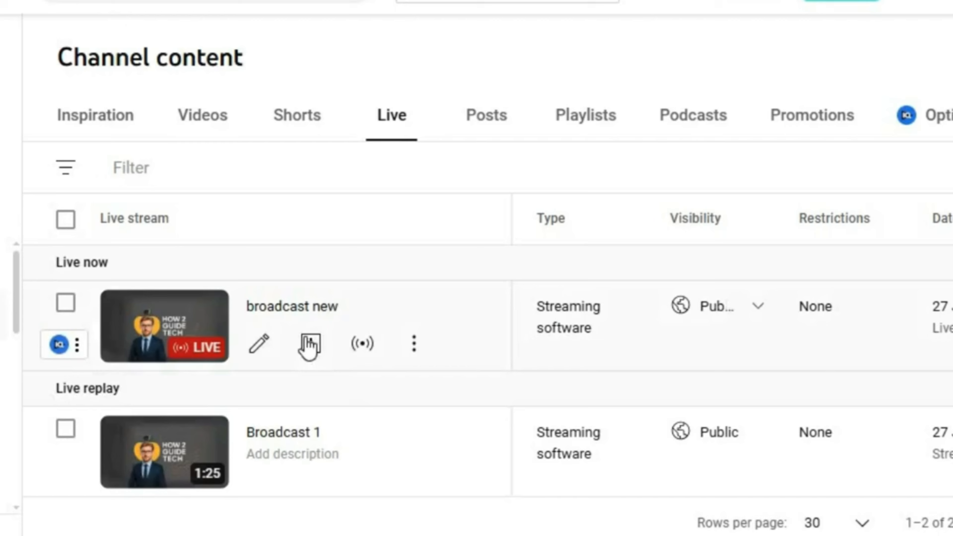
Open the live control room for "broadcast new" in YouTube Studio and enter a "hi" greeting in the live chat
left_click(366, 351)
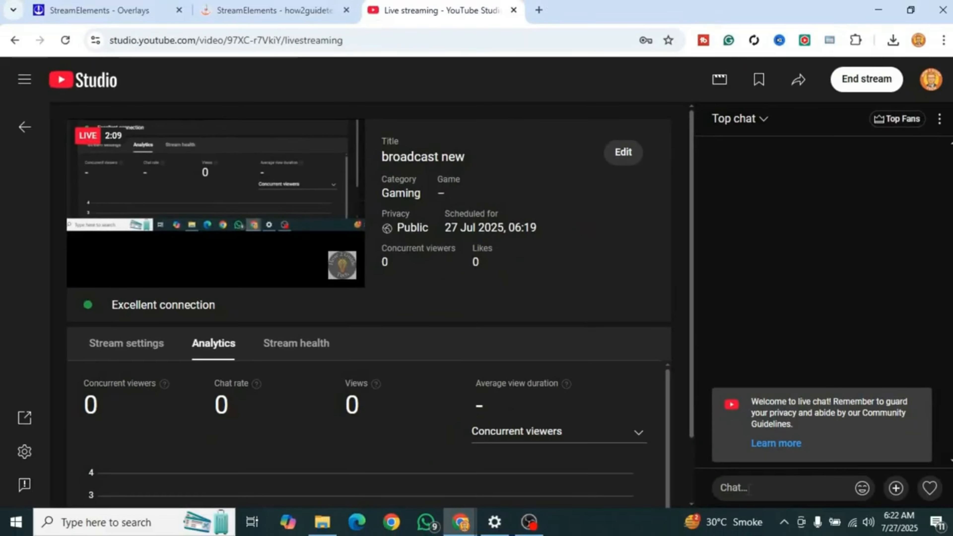
left_click(770, 496)
type("hi e")
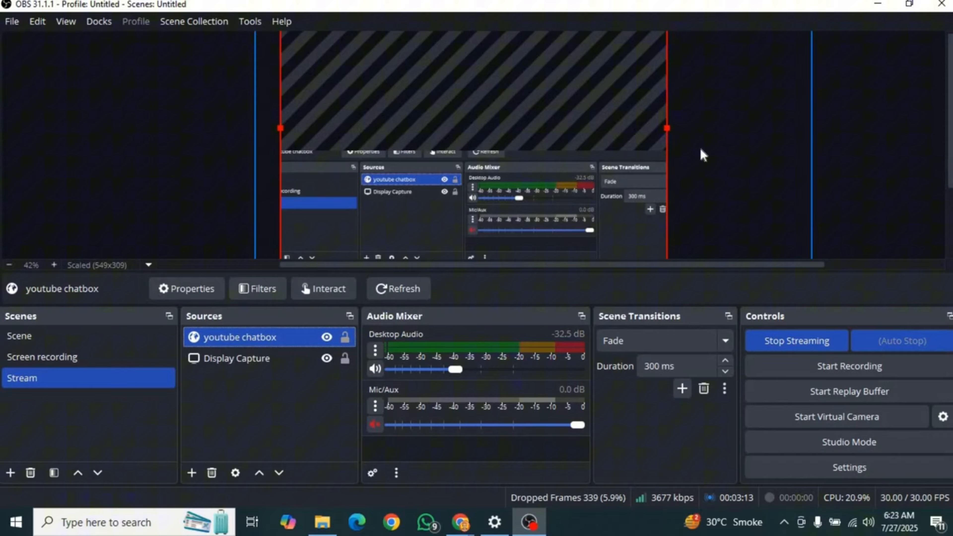
Shrink the youtube chatbox source in the OBS Studio preview and reposition it over the display capture
left_click_drag(637, 124, 559, 294)
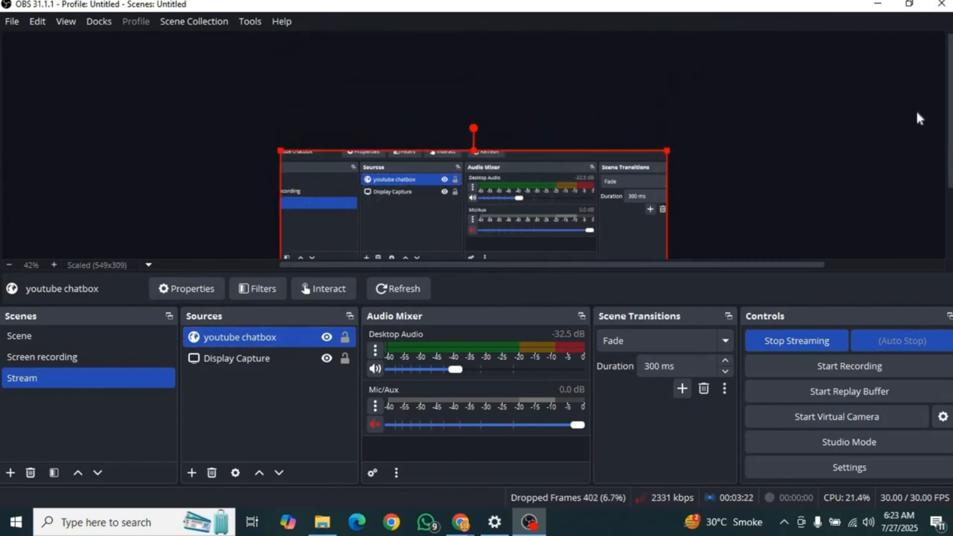
left_click_drag(949, 118, 949, 186)
left_click_drag(665, 250, 502, 109)
left_click_drag(949, 176, 946, 131)
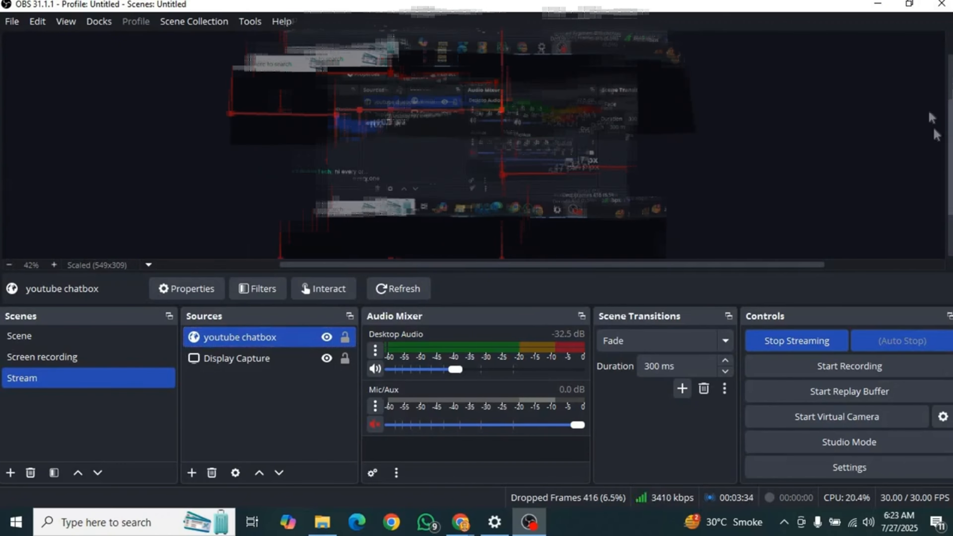
left_click_drag(499, 246, 355, 151)
left_click_drag(395, 176, 454, 231)
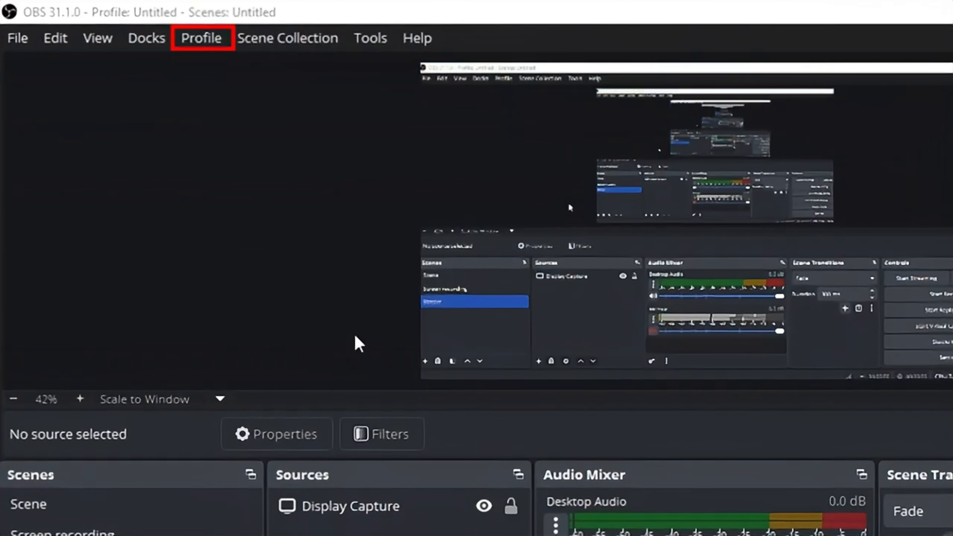
Create a new profile named "vertical" with the auto-configuration wizard enabled
left_click(199, 39)
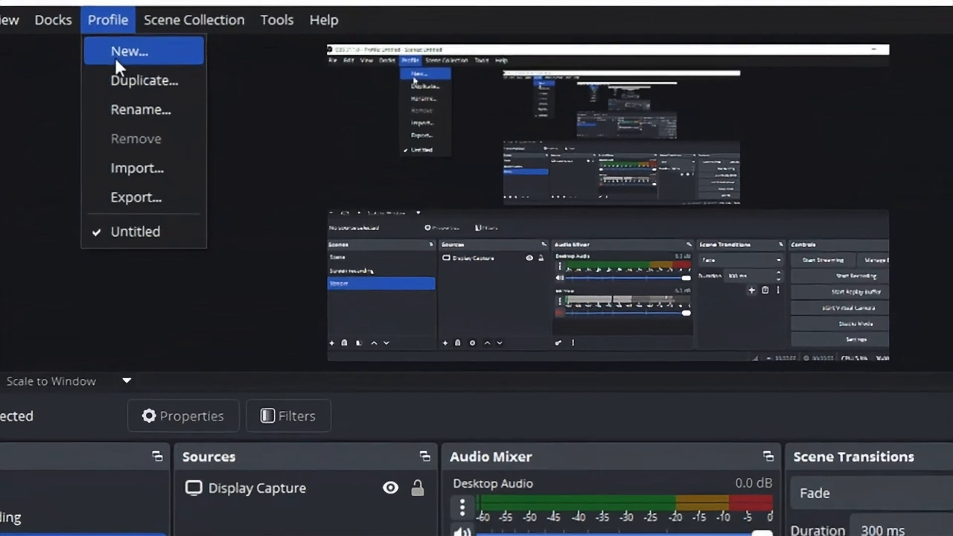
left_click(115, 59)
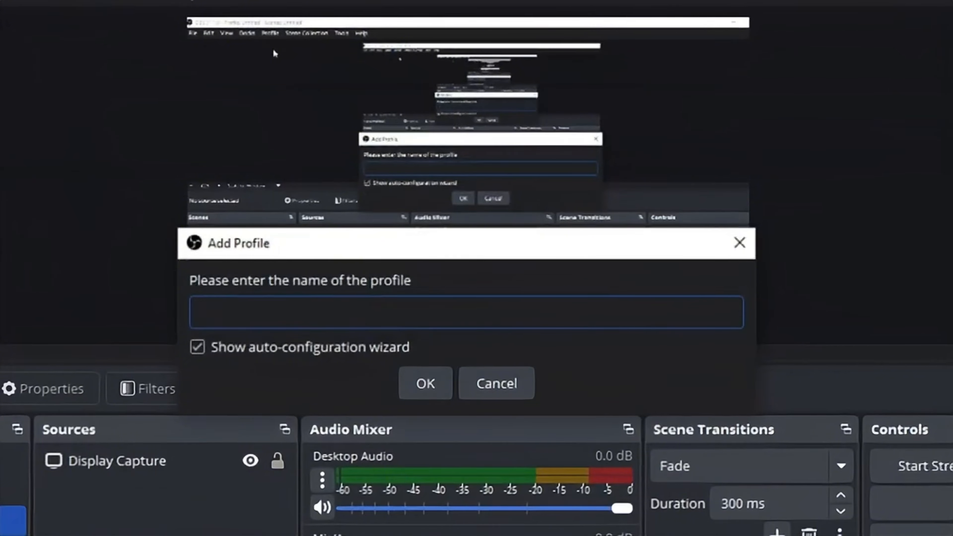
type("vertical")
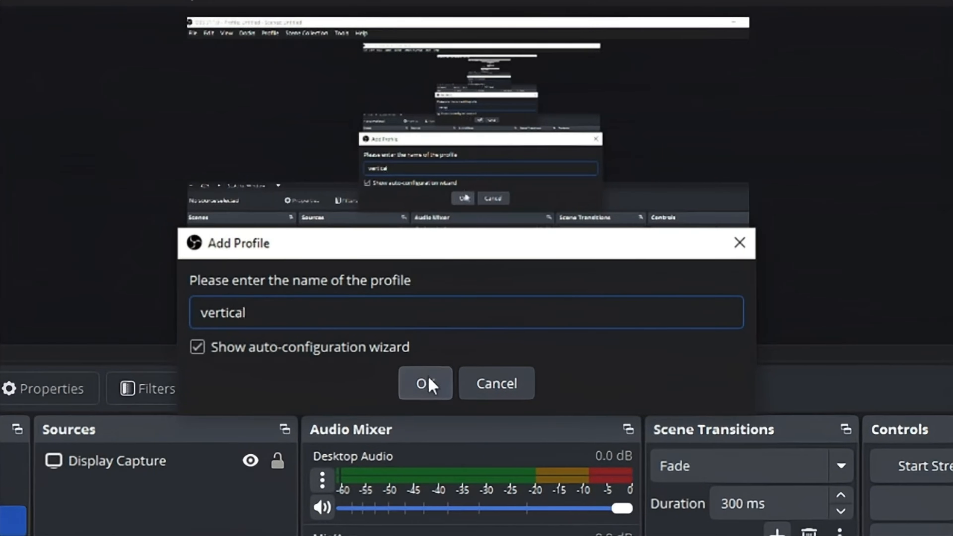
left_click(424, 390)
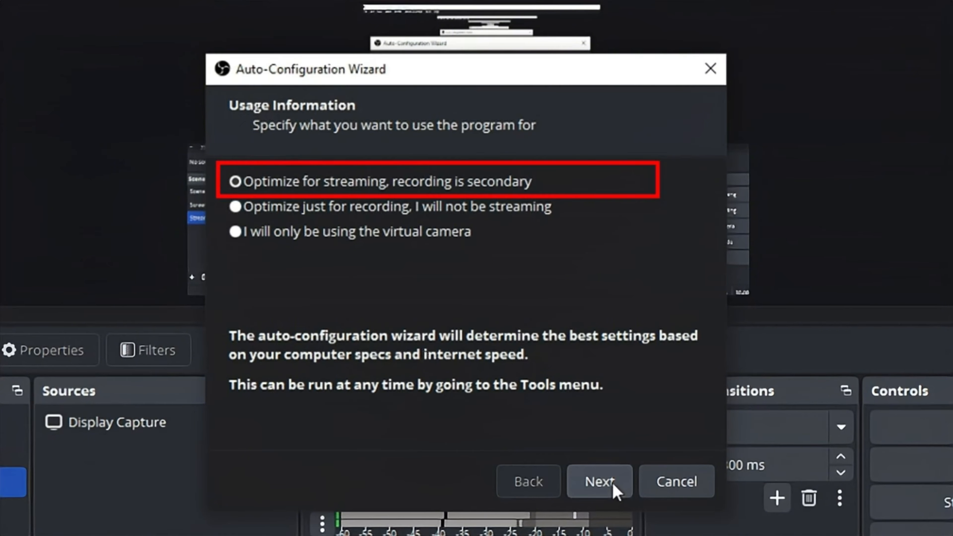
Step through the auto-configuration wizard with streaming optimization and FPS preferring 60 when possible, and cancel it at the stream information page
left_click(600, 481)
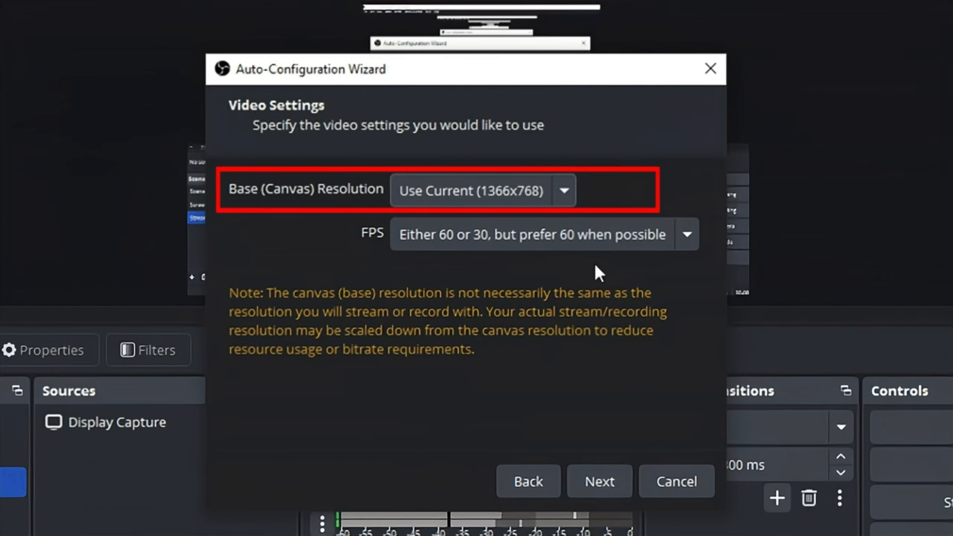
left_click(531, 245)
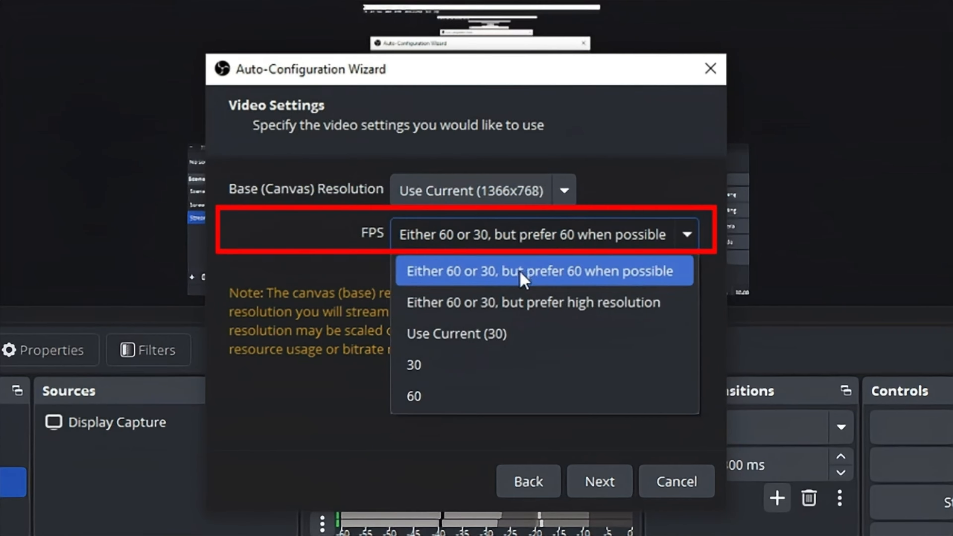
left_click(522, 277)
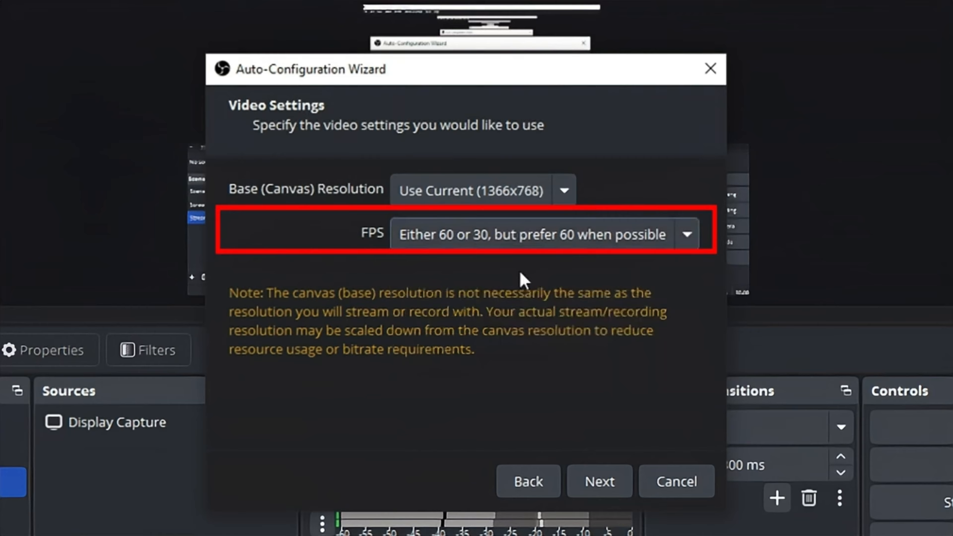
left_click(600, 482)
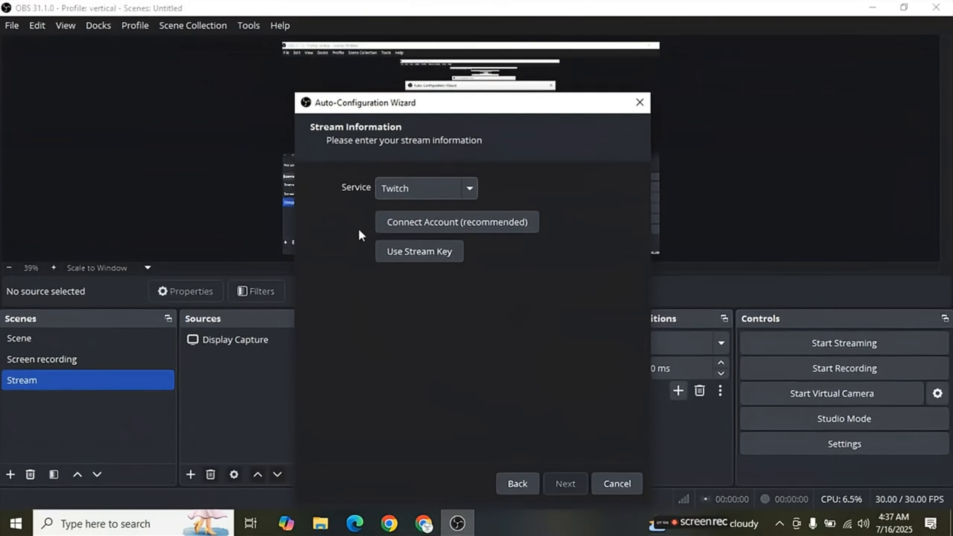
left_click(470, 190)
left_click(470, 190)
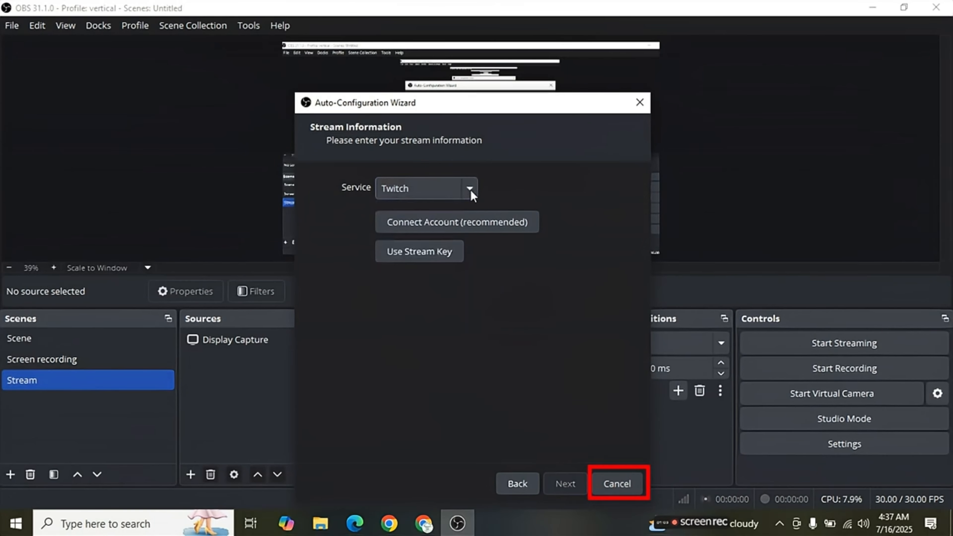
left_click(620, 487)
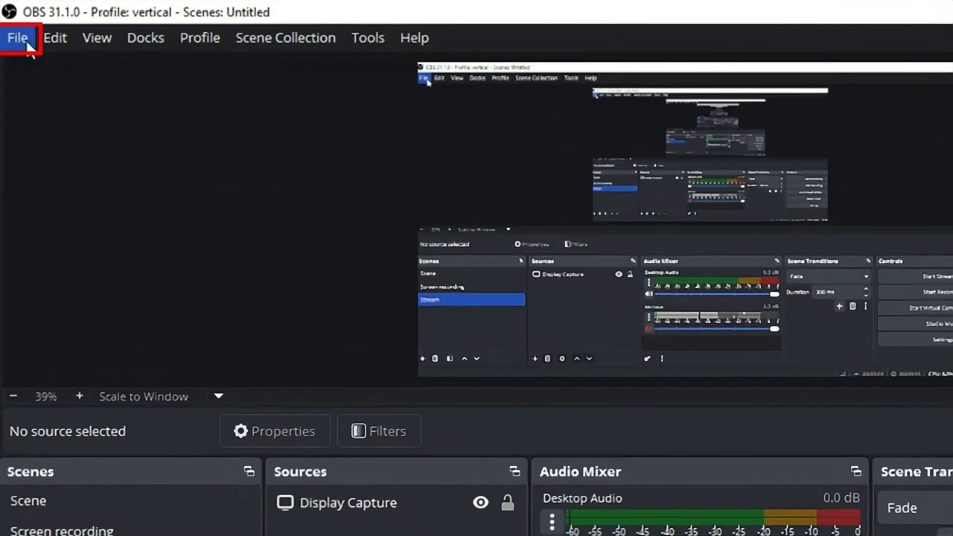
Set the vertical profile's base and output resolutions to 1080x1920 at 30 FPS and apply the video settings
left_click(12, 26)
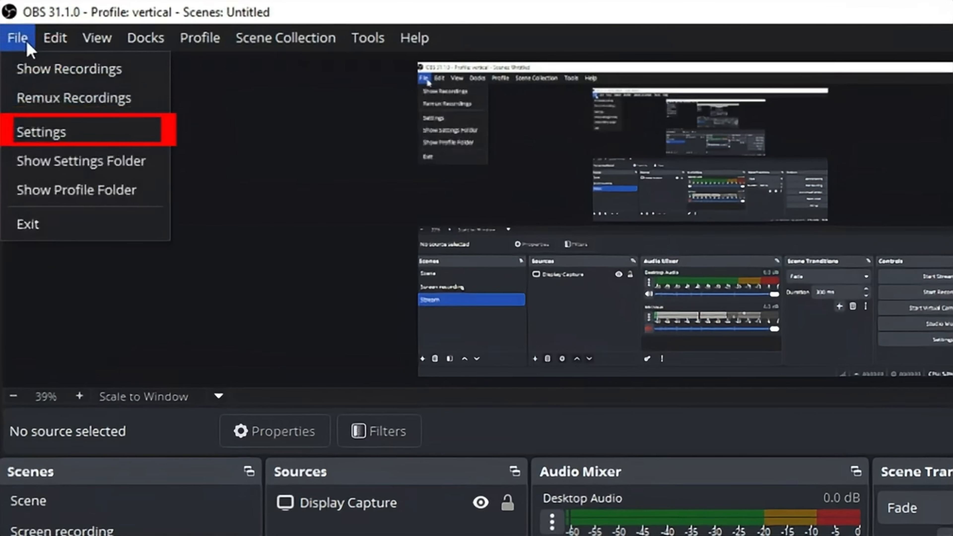
left_click(40, 129)
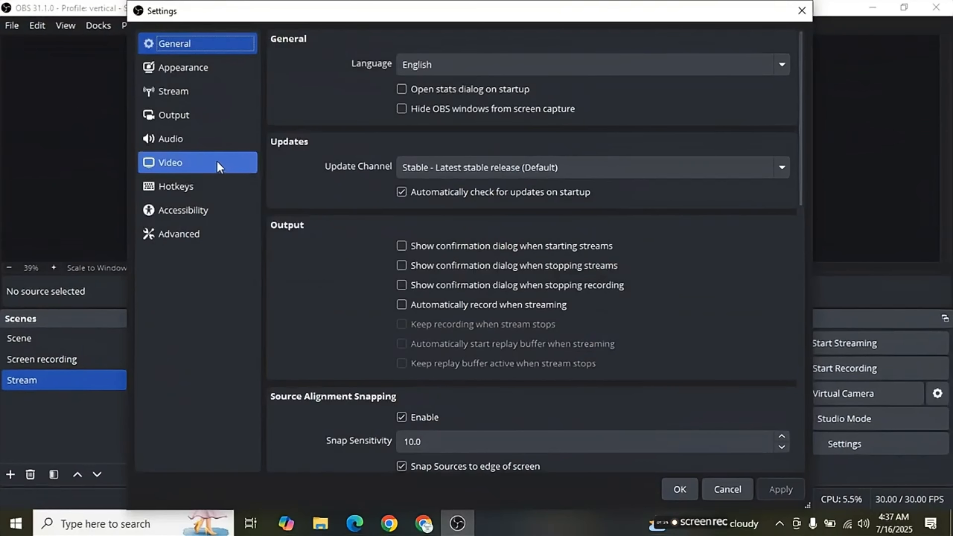
left_click(213, 165)
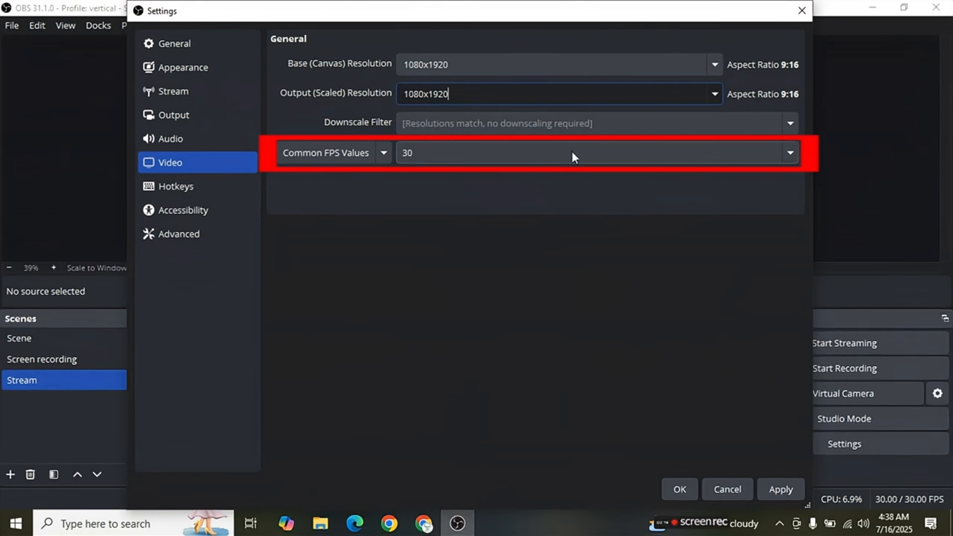
left_click(774, 491)
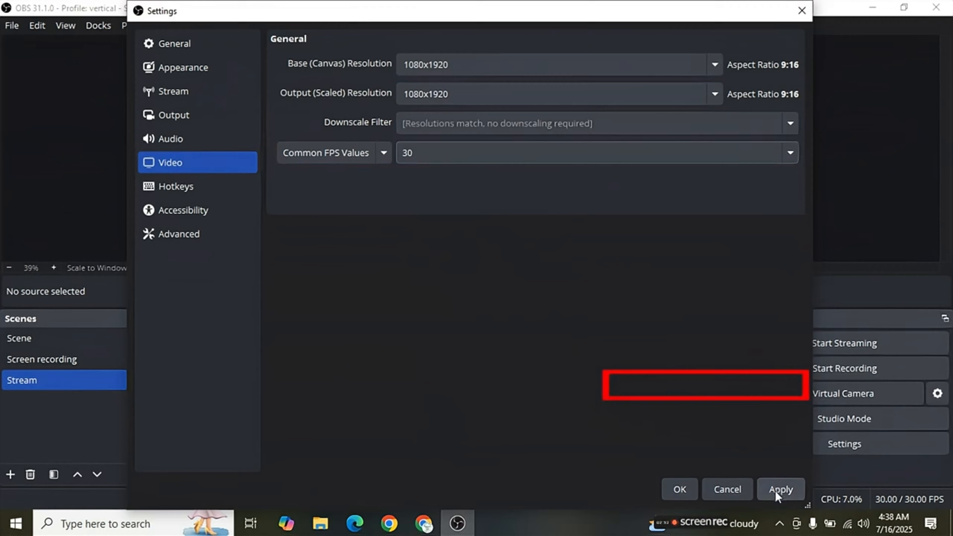
left_click(687, 492)
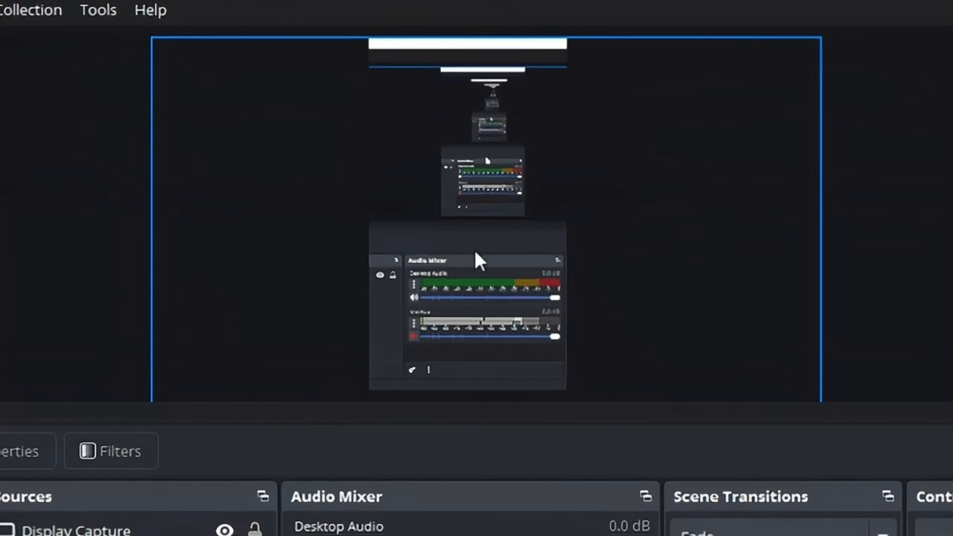
Select the display capture in the preview and switch back to the Untitled profile
left_click(475, 170)
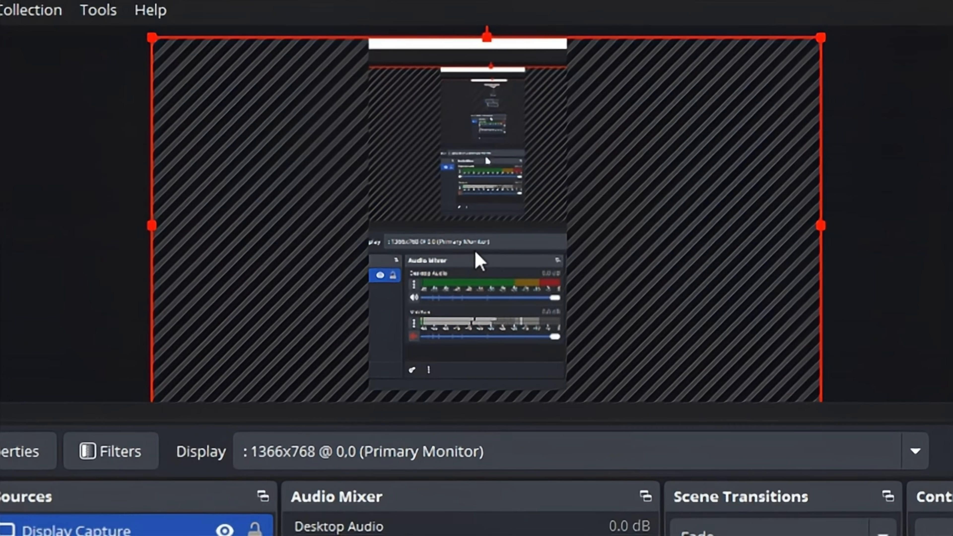
mouse_move(474, 251)
left_mouse_down()
mouse_move(398, 249)
mouse_move(509, 255)
mouse_move(477, 255)
left_mouse_up()
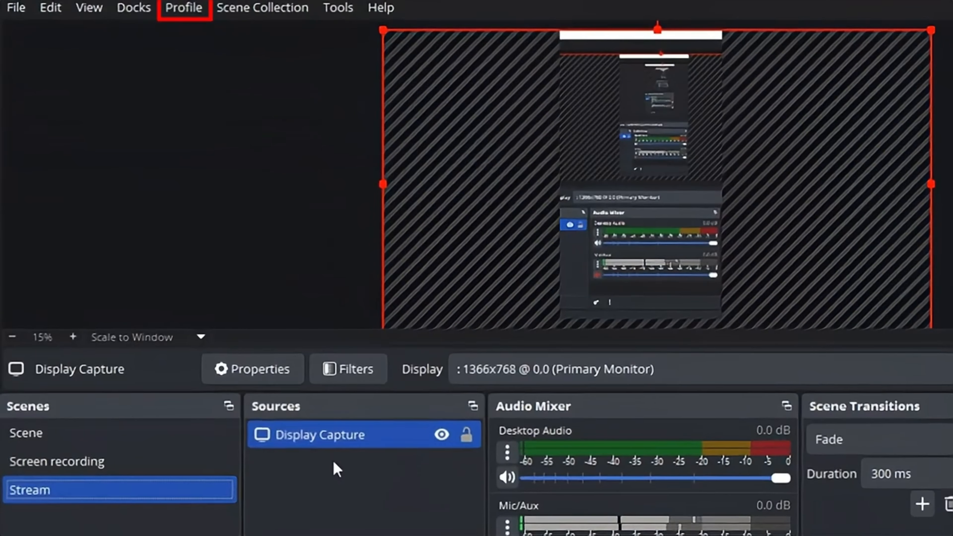
left_click(182, 9)
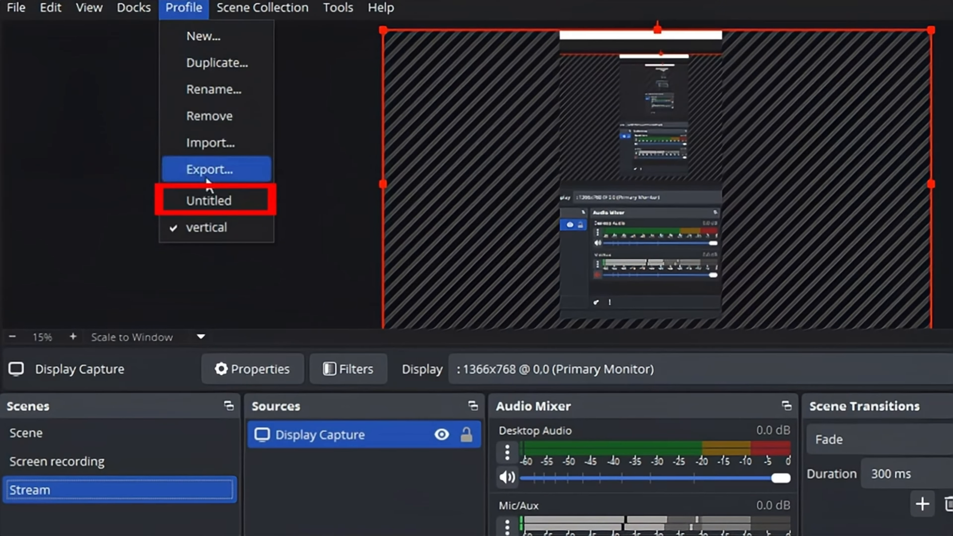
left_click(216, 203)
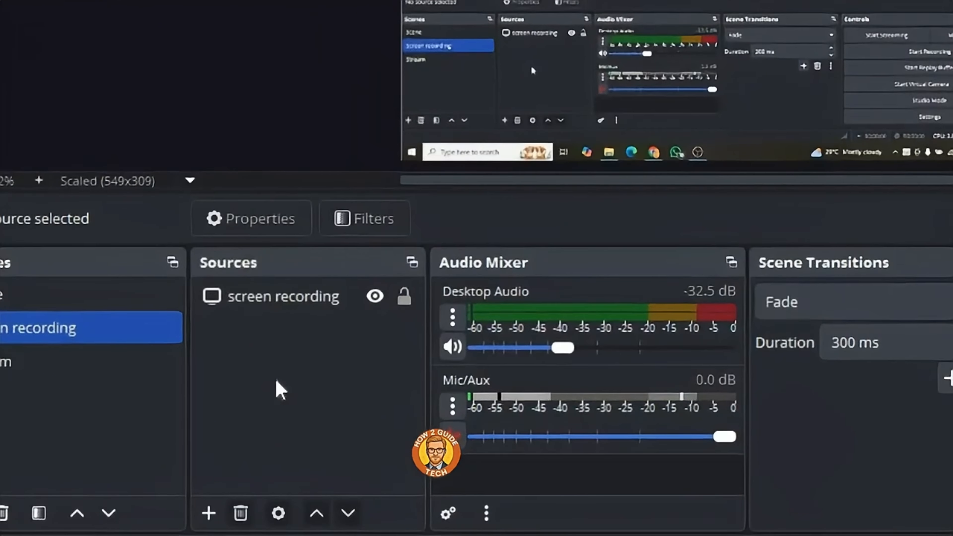
Add a new image source named "Logo Frame" to the Screen recording scene
right_click(202, 389)
left_click(323, 404)
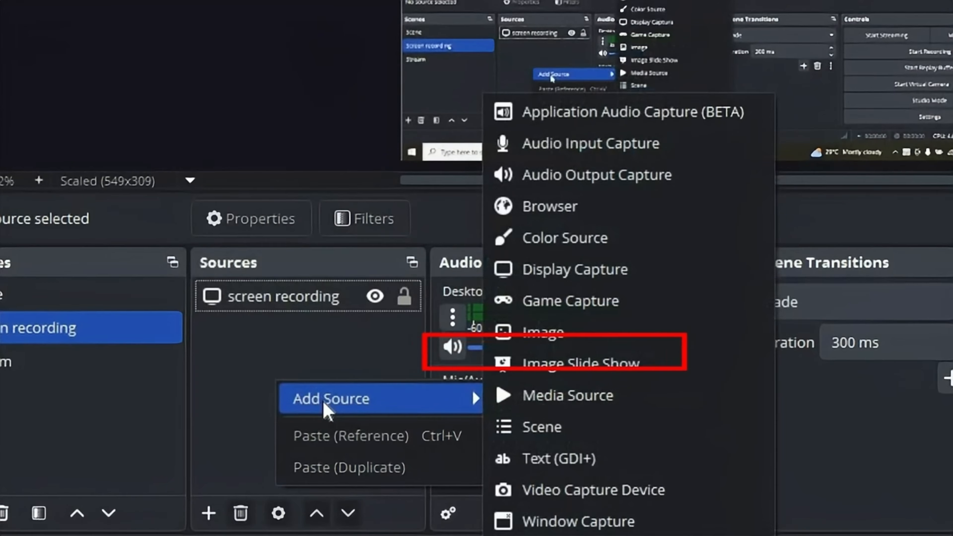
left_click(570, 334)
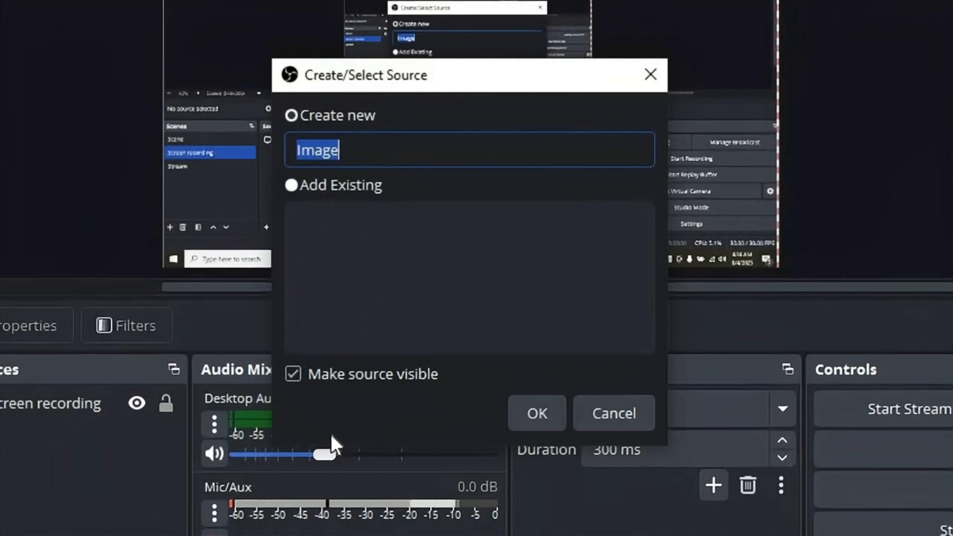
key("BackSpace")
type("Logo Frame")
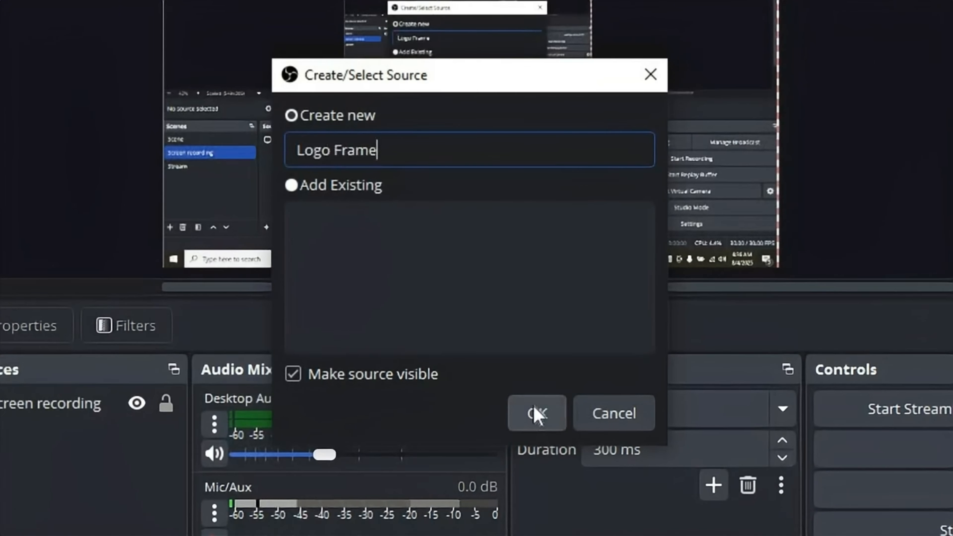
left_click(536, 412)
Load the "How 2 Guide logo" image from the How 2 tech guide folder into the Logo Frame source
left_click(786, 285)
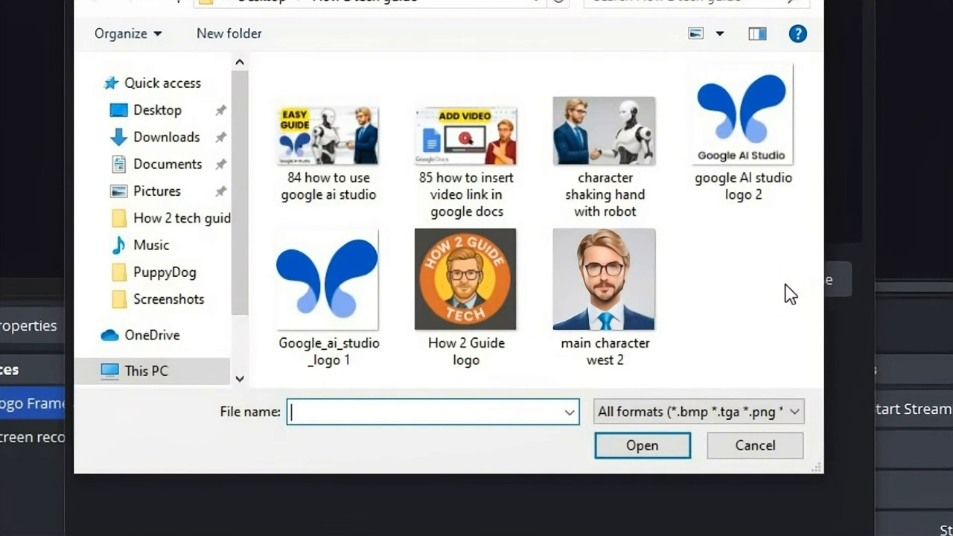
left_click(483, 304)
left_click(638, 447)
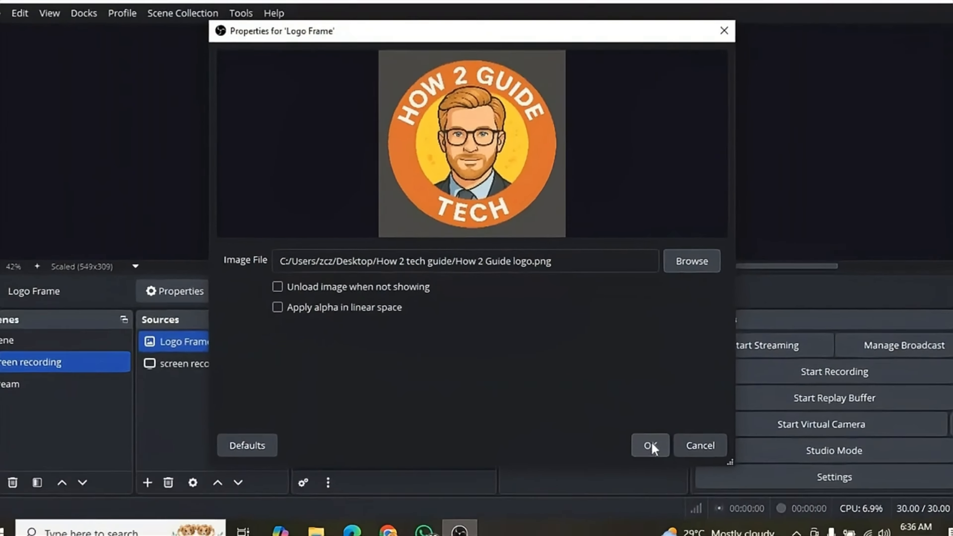
left_click(652, 444)
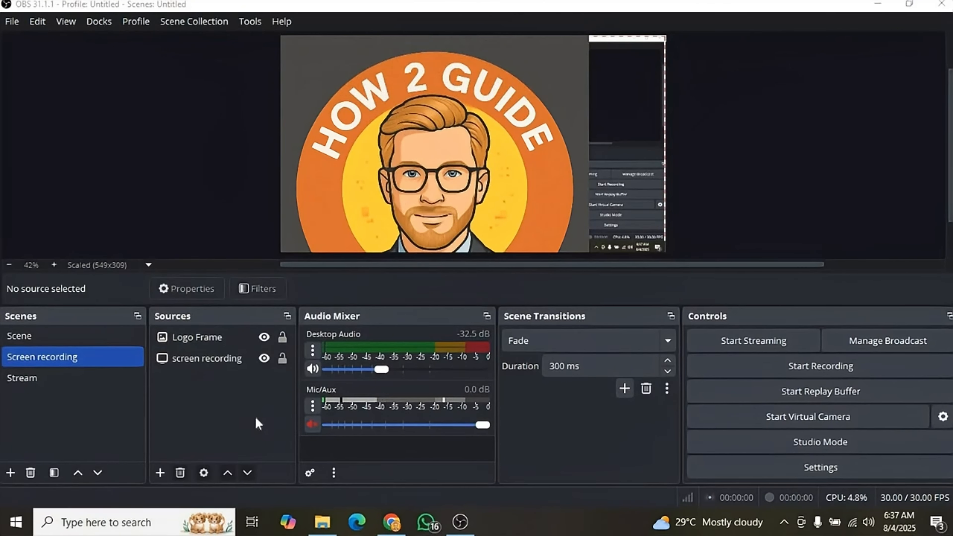
Fit Logo Frame to the canvas and shrink it into the lower-right corner, about 979 px from the left edge and 431 px from the top
left_click(204, 349)
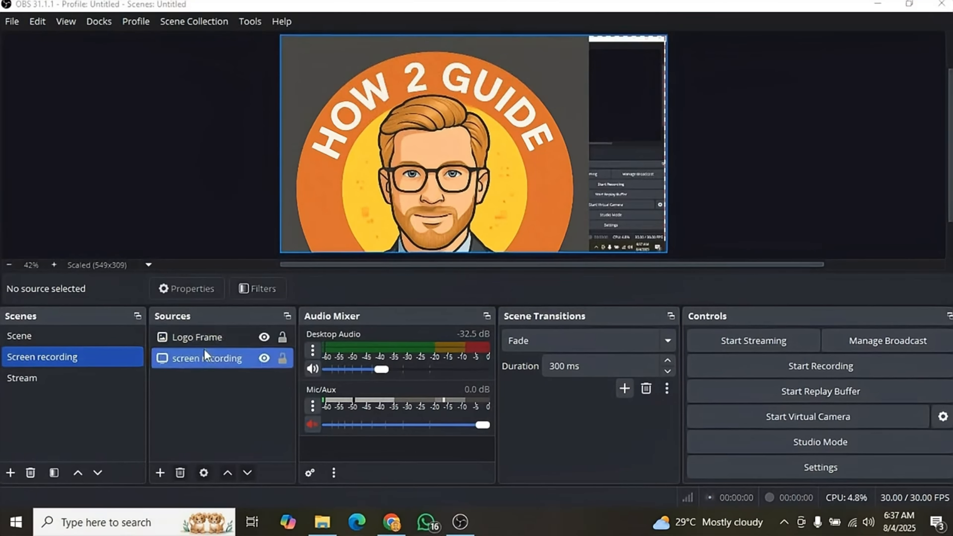
left_click(184, 339)
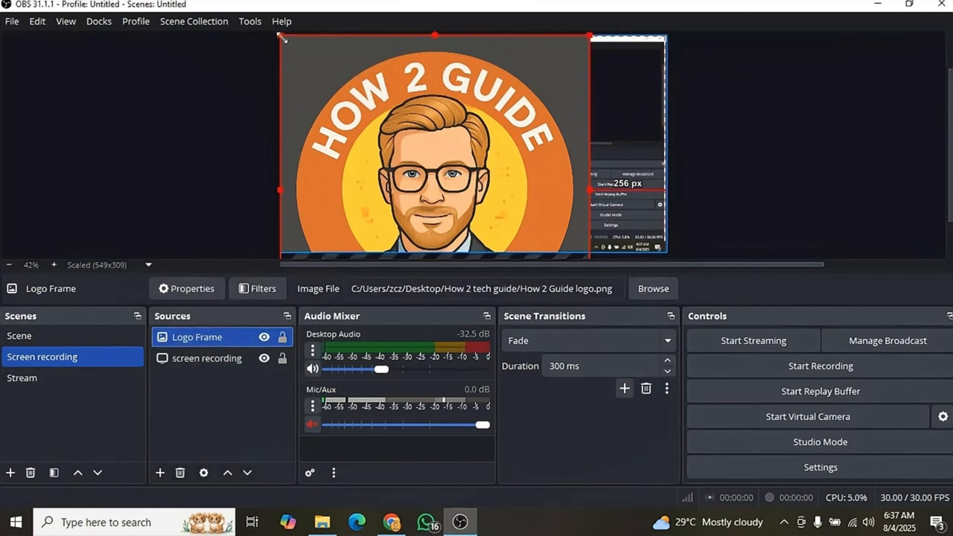
left_click_drag(280, 37, 329, 68)
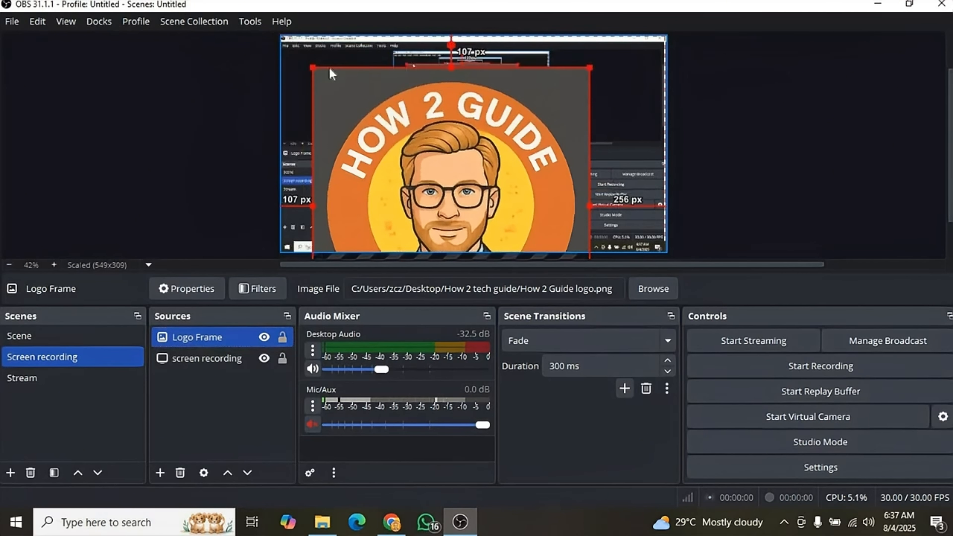
key("ctrl+f")
left_click_drag(283, 144, 449, 152)
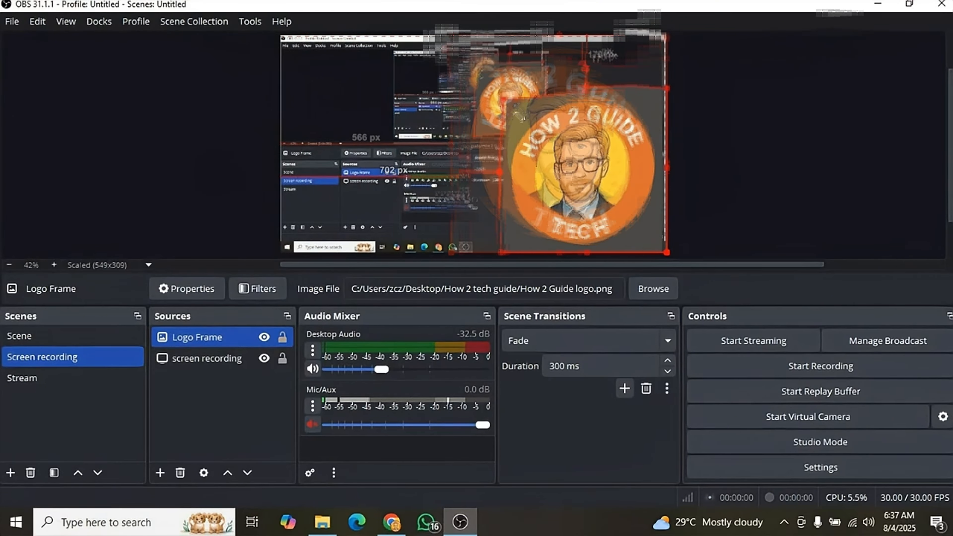
left_click_drag(441, 35, 575, 165)
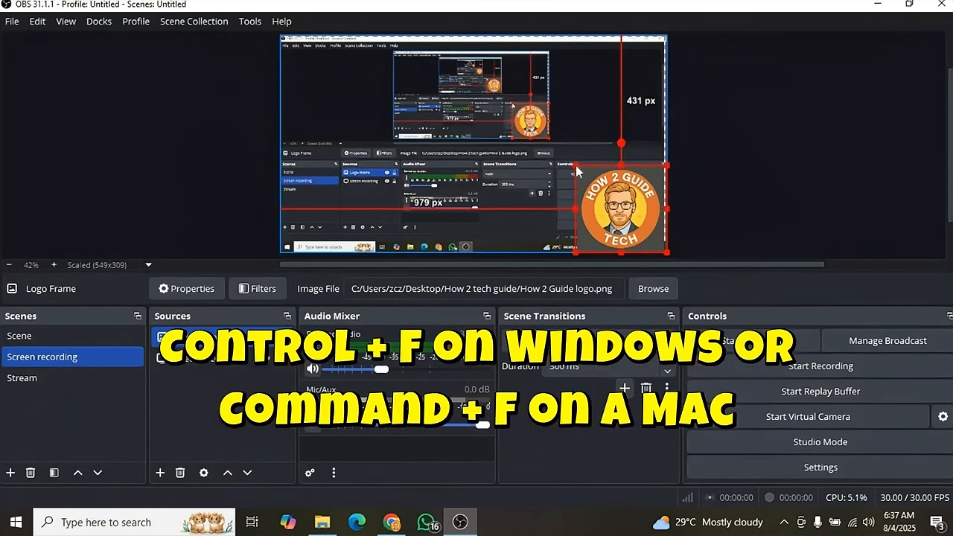
left_click(236, 409)
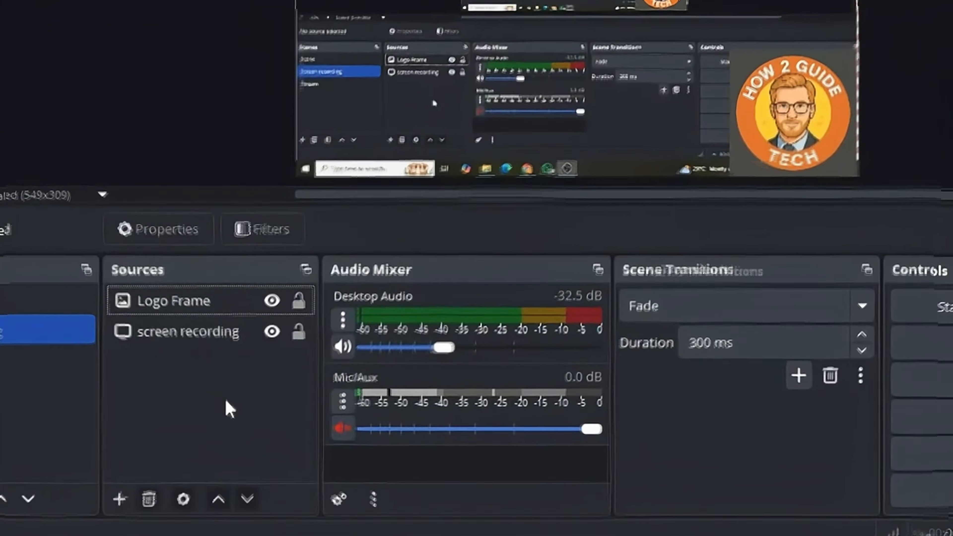
Add a new media source named "Video overlay" to the Screen recording scene
right_click(234, 411)
mouse_move(262, 433)
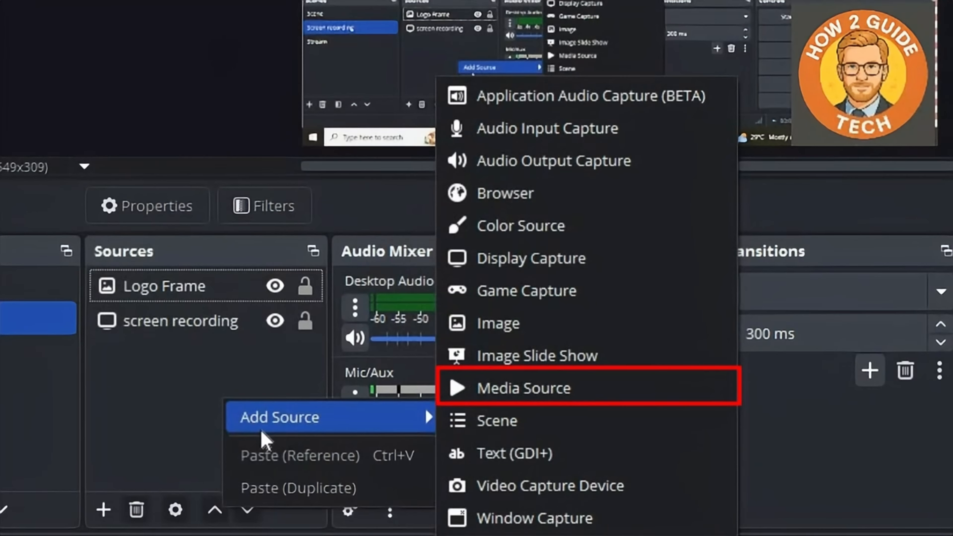
left_click(532, 391)
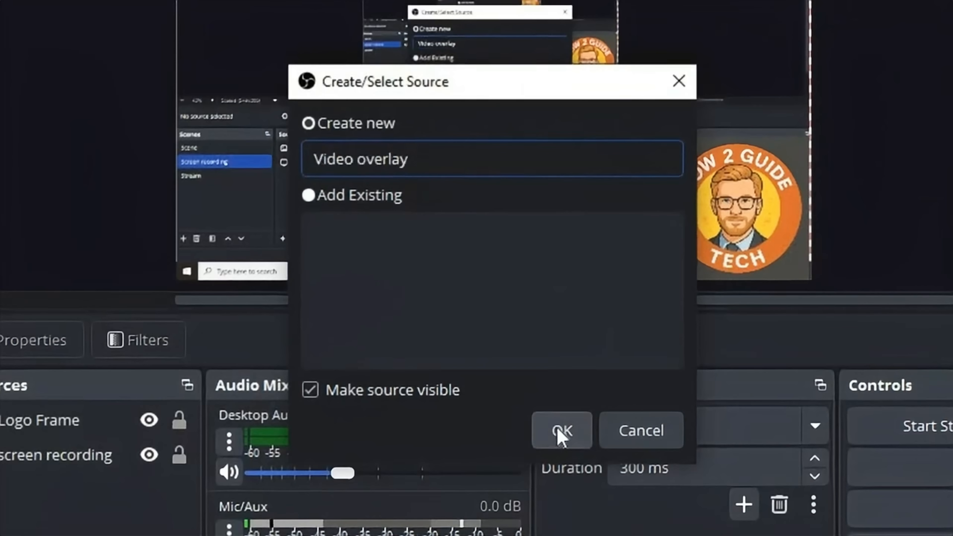
left_click(561, 435)
Load vecteezy_green-screen-of-cloud-background_33543622.mov from the How 2 tech guide folder into Video overlay, with Loop enabled
left_click(836, 323)
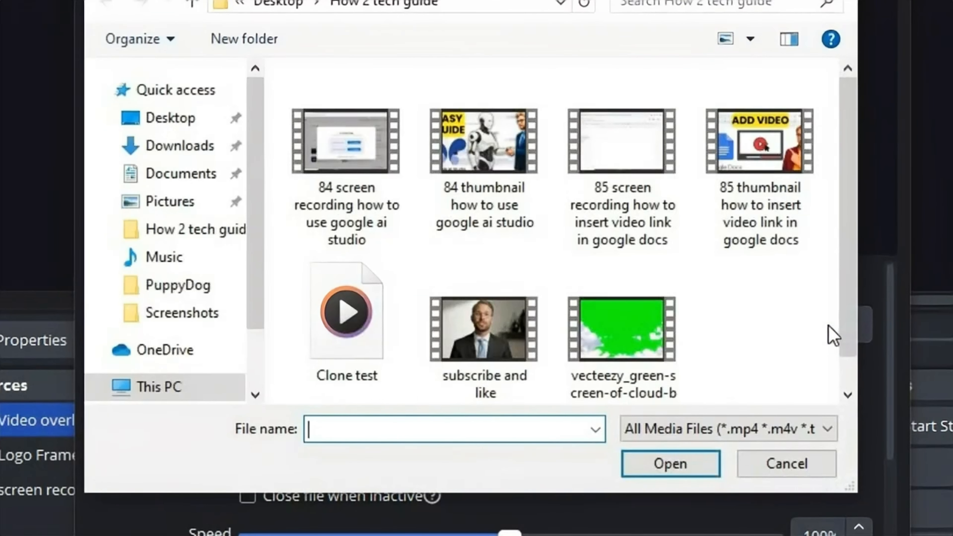
left_click(622, 329)
left_click(670, 464)
left_click(248, 366)
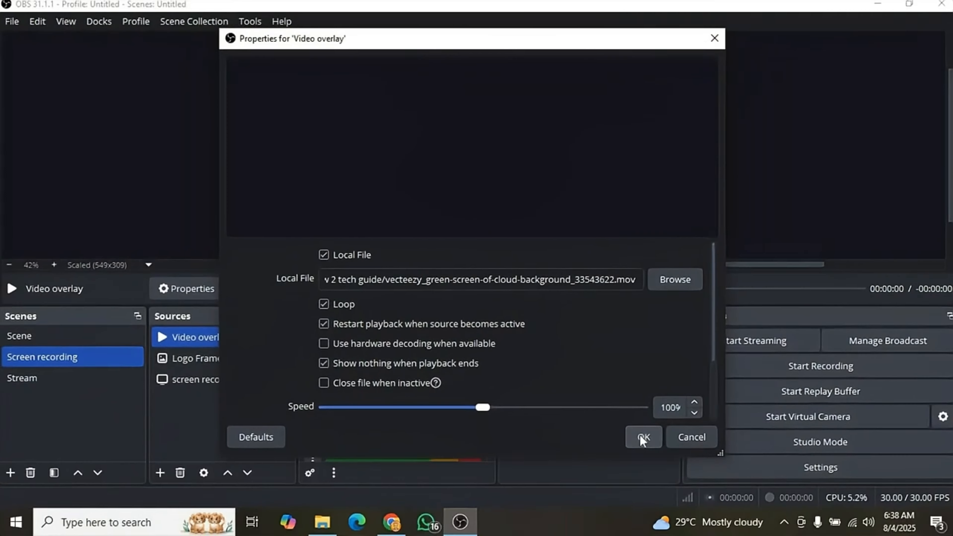
left_click(639, 436)
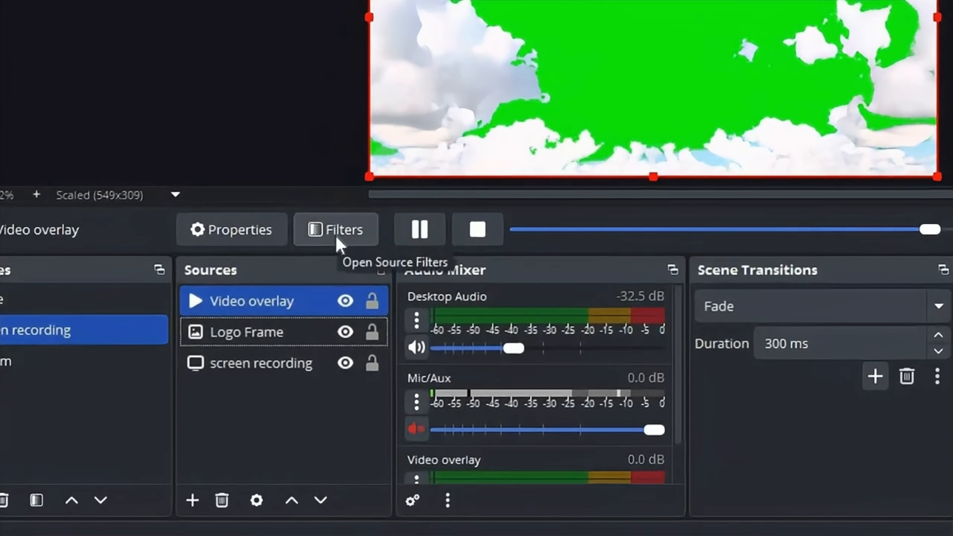
Add a Chroma Key effect filter to Video overlay and move the source one place down in the source order
left_click(339, 233)
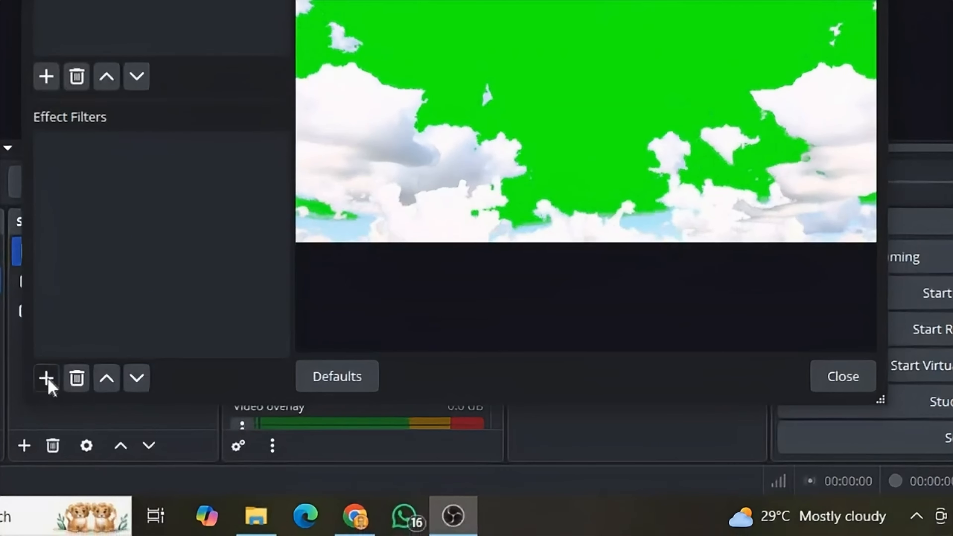
left_click(47, 379)
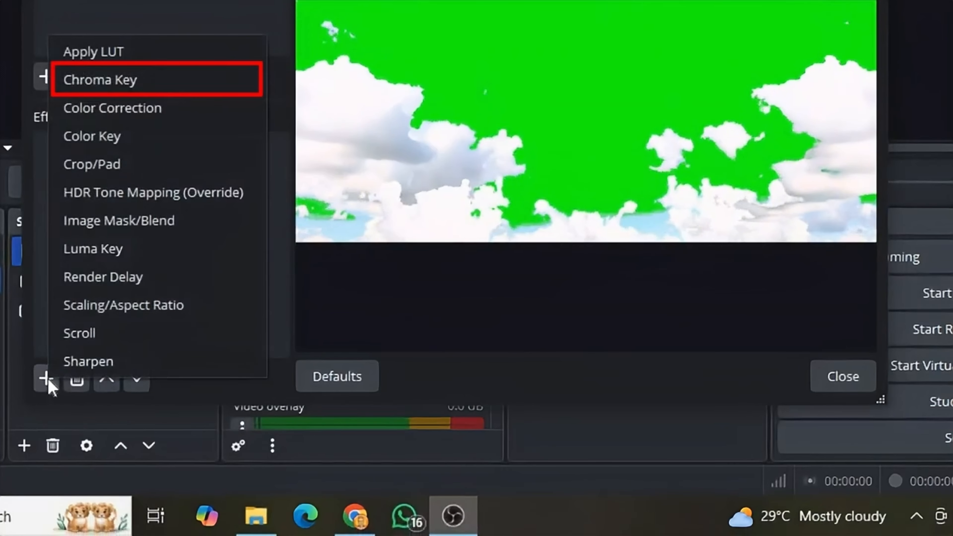
left_click(122, 86)
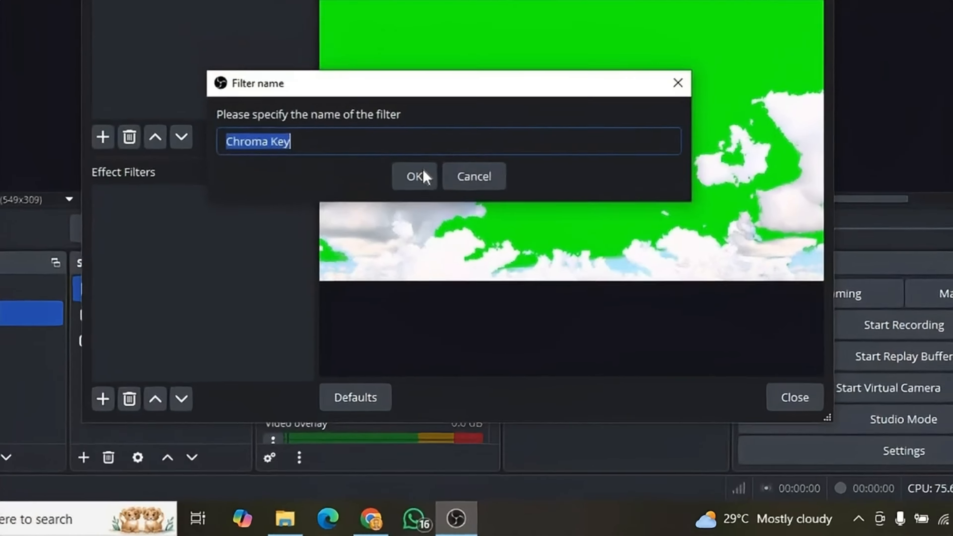
left_click(416, 122)
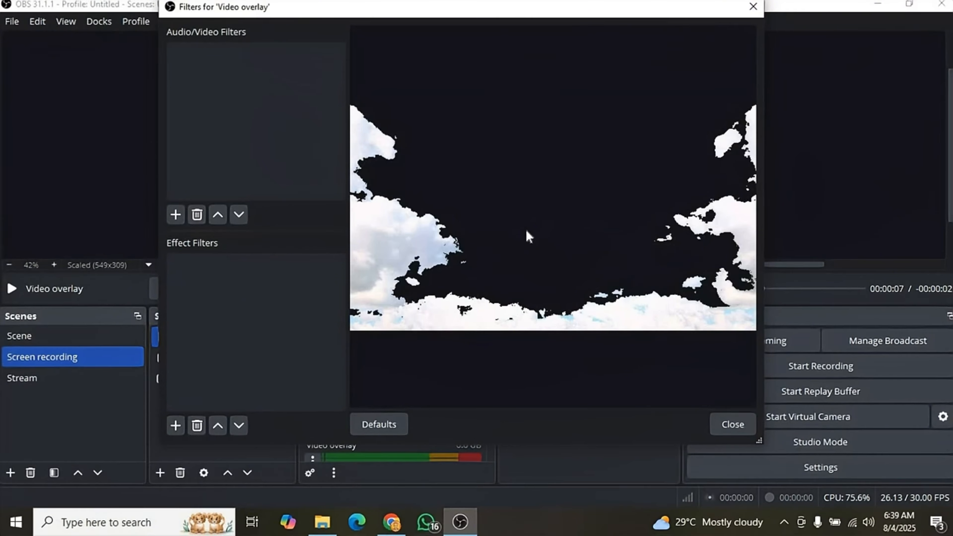
left_click(732, 425)
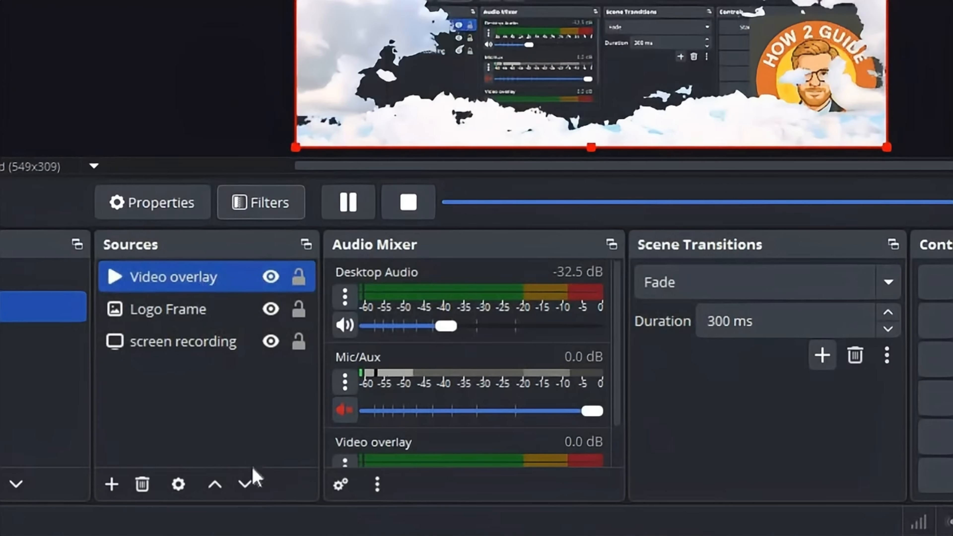
left_click(246, 486)
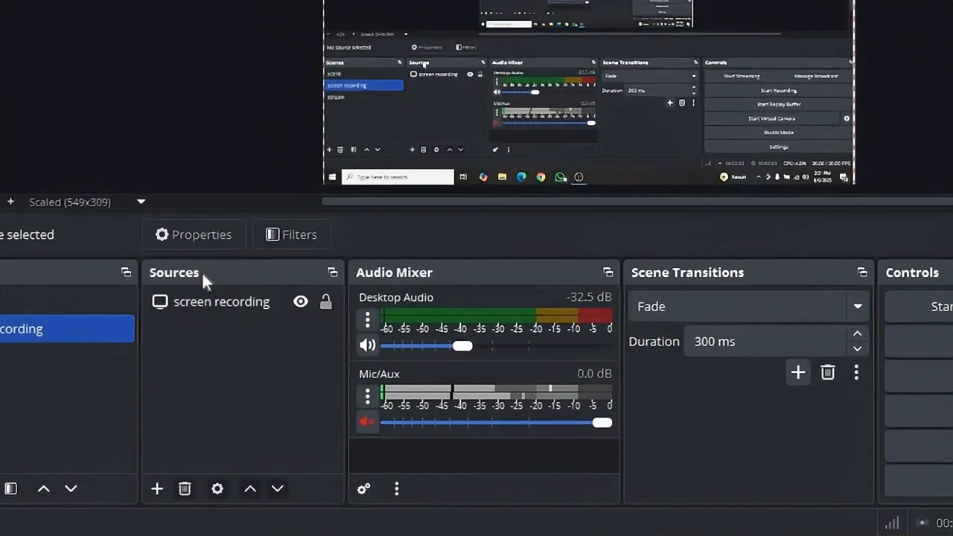
Open the filters of the screen recording source and examine the effect filters that can be added
left_click(218, 302)
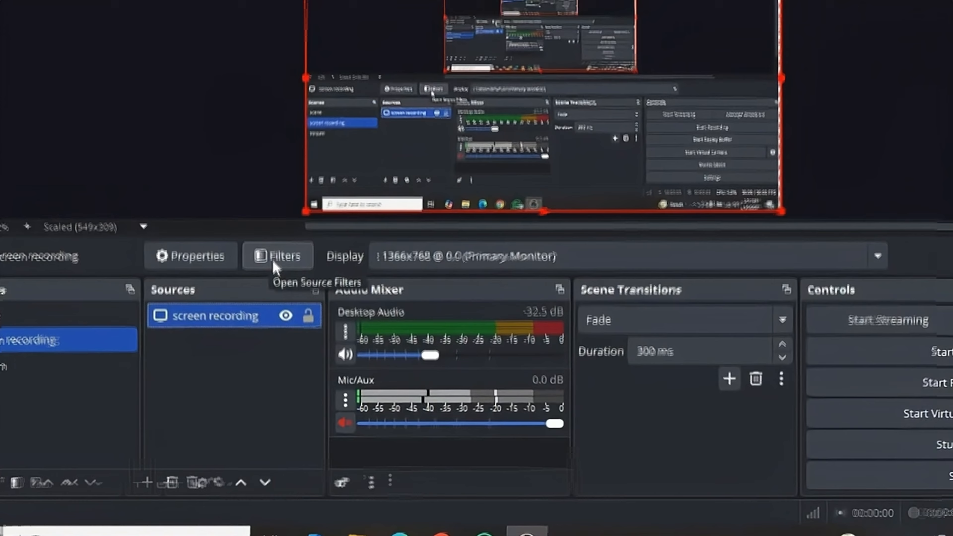
left_click(274, 259)
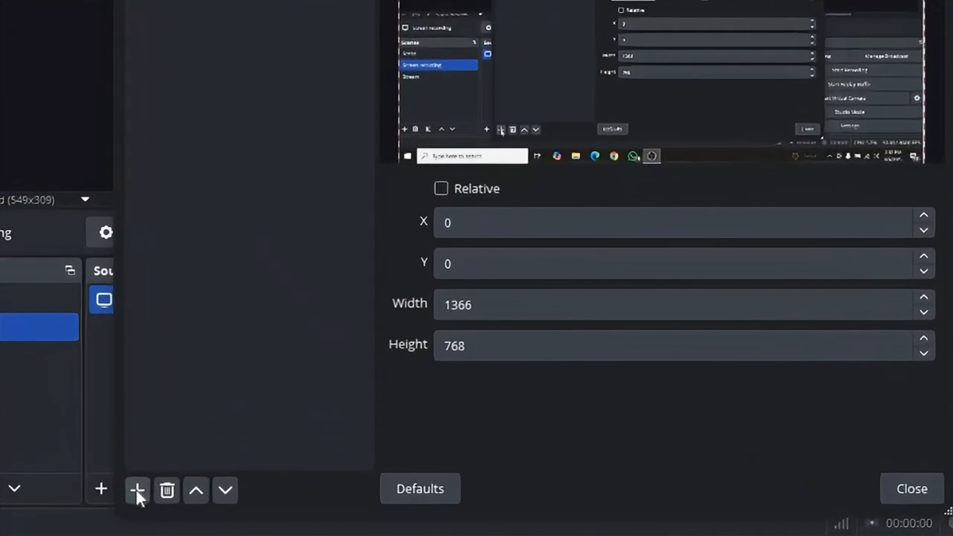
left_click(172, 478)
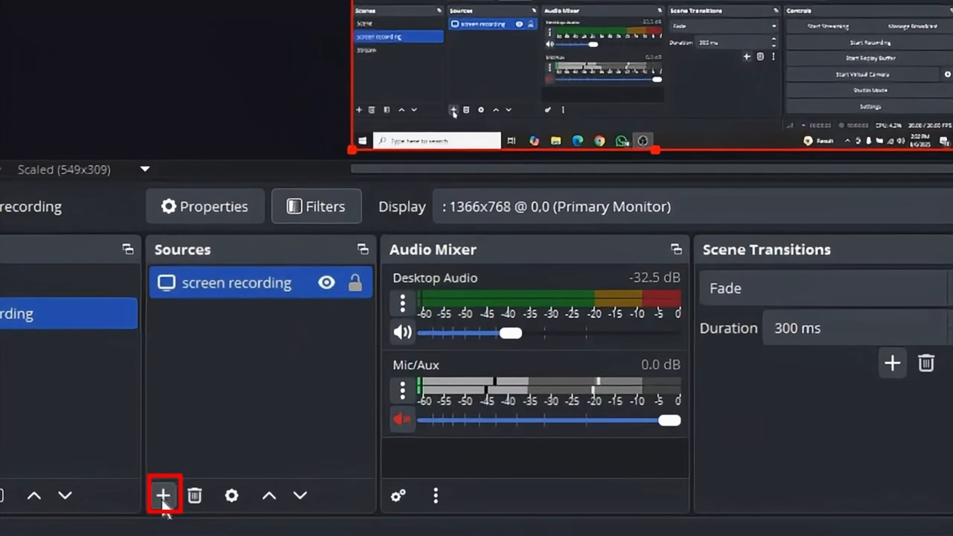
Add a new color source named "BG Scroll" to the Screen recording scene
left_click(163, 496)
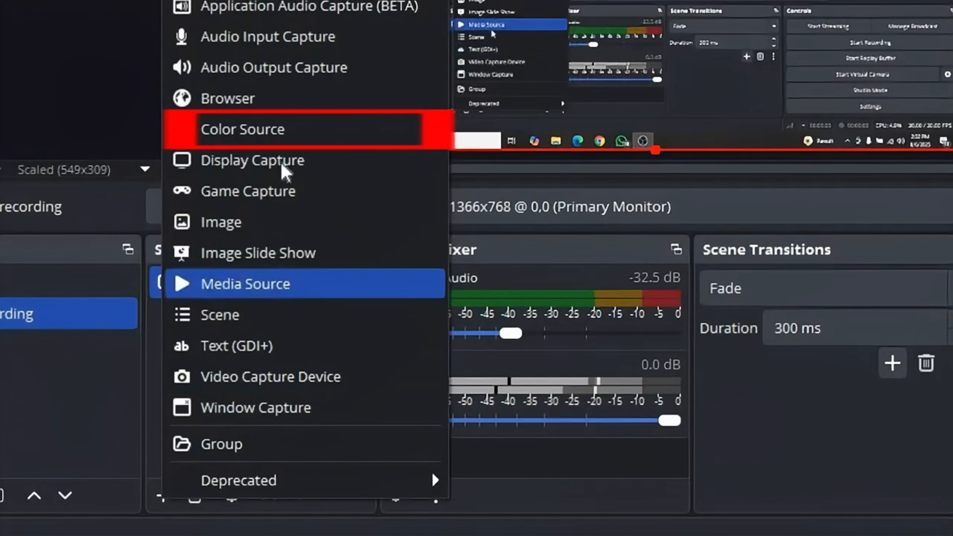
left_click(280, 131)
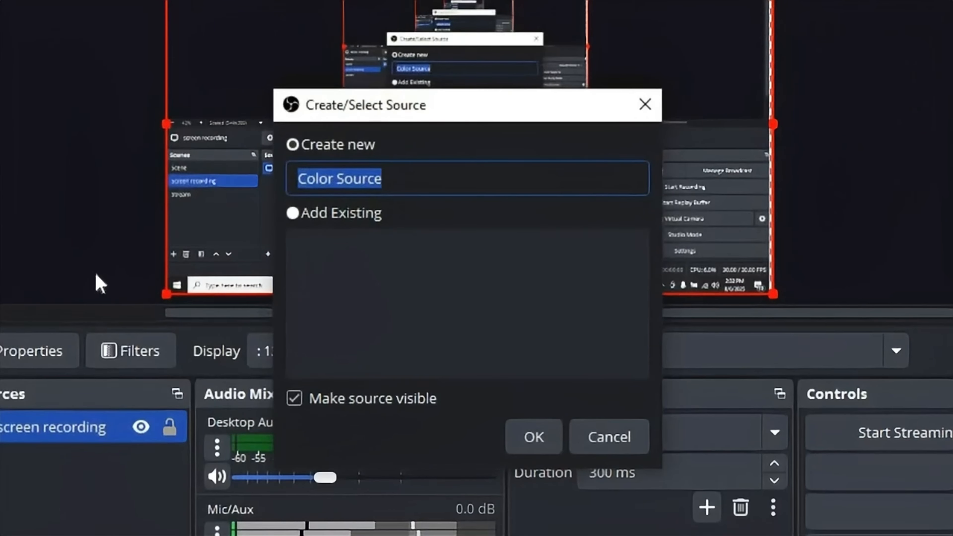
type("BG Scroll")
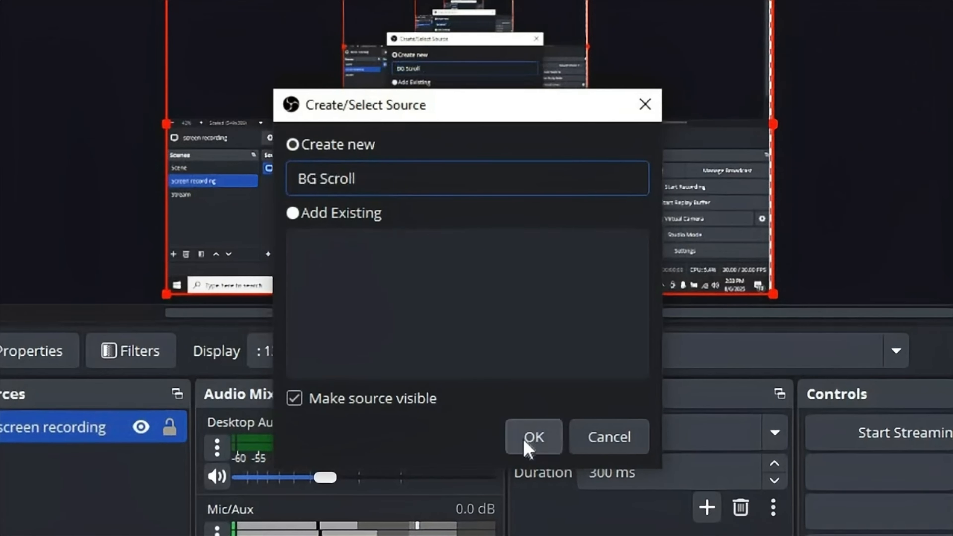
left_click(529, 438)
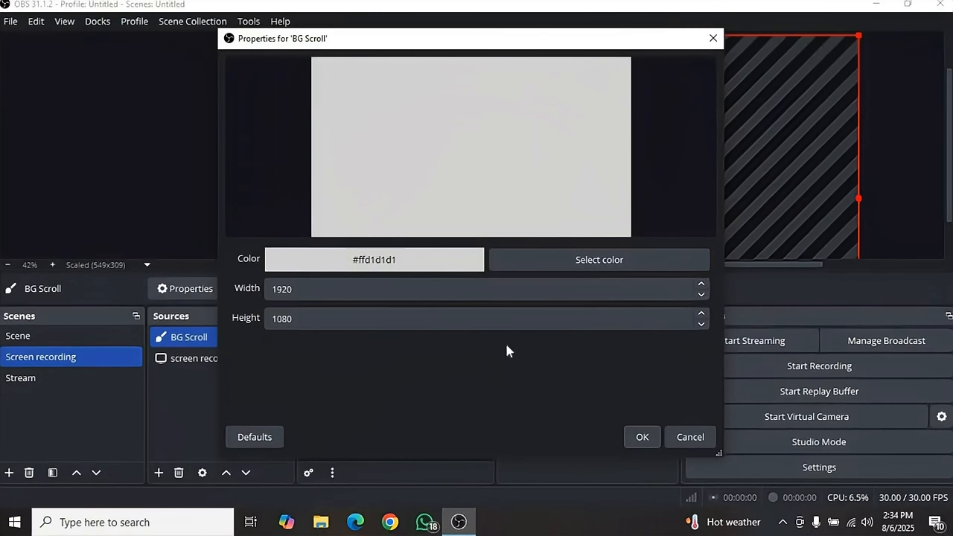
Set the BG Scroll color to black (#000000), with a width of 1200 and a height of 50
left_click(543, 259)
left_click(290, 102)
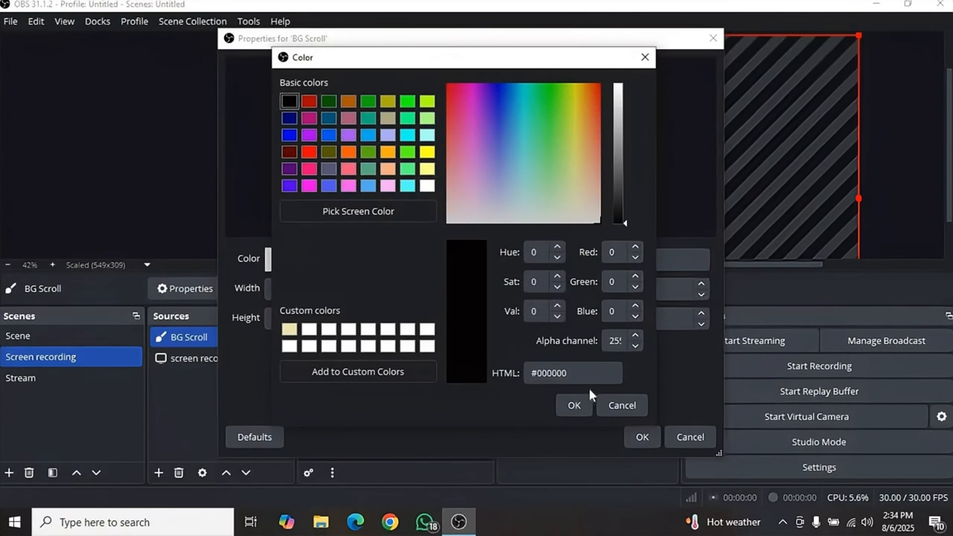
left_click(574, 405)
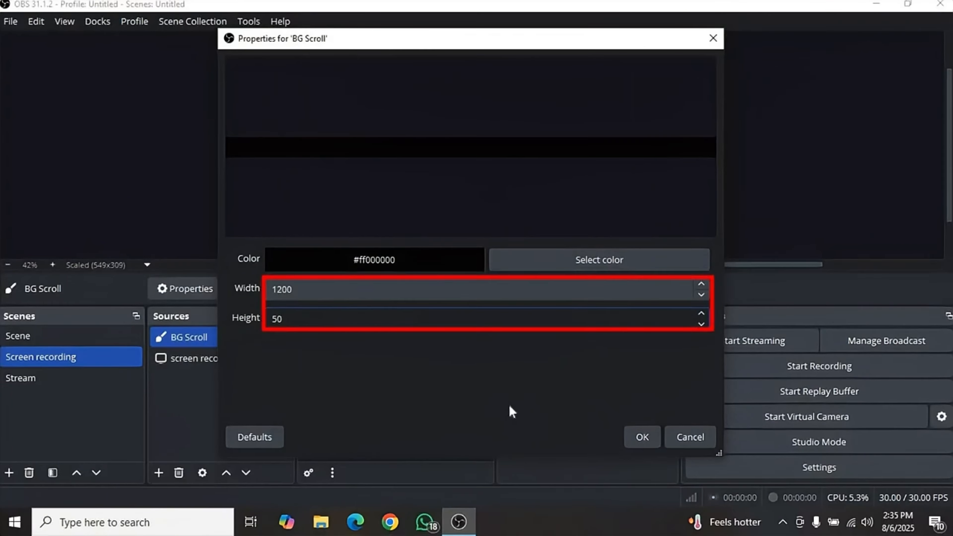
left_click(641, 438)
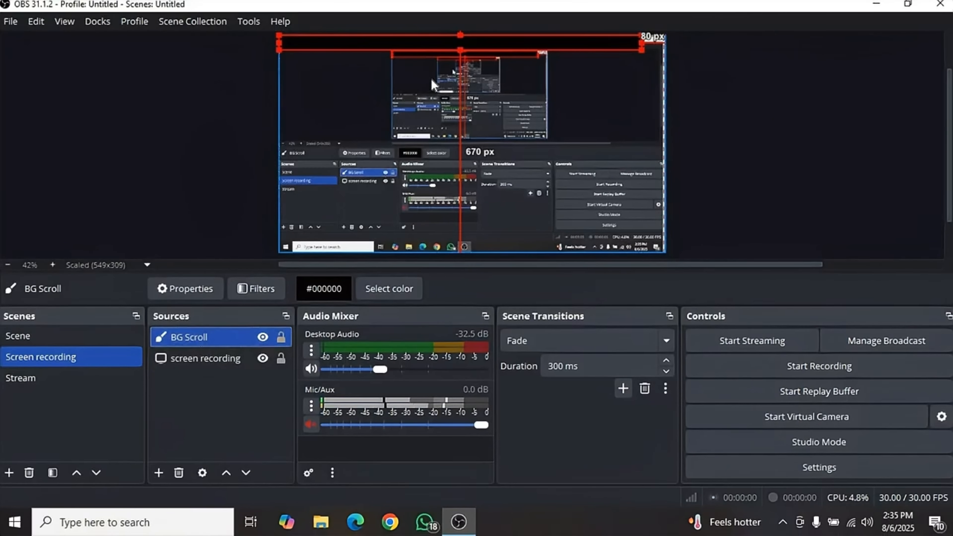
Move the BG Scroll bar to the lower edge of the canvas and stretch it across the full canvas width
left_click_drag(431, 42, 438, 240)
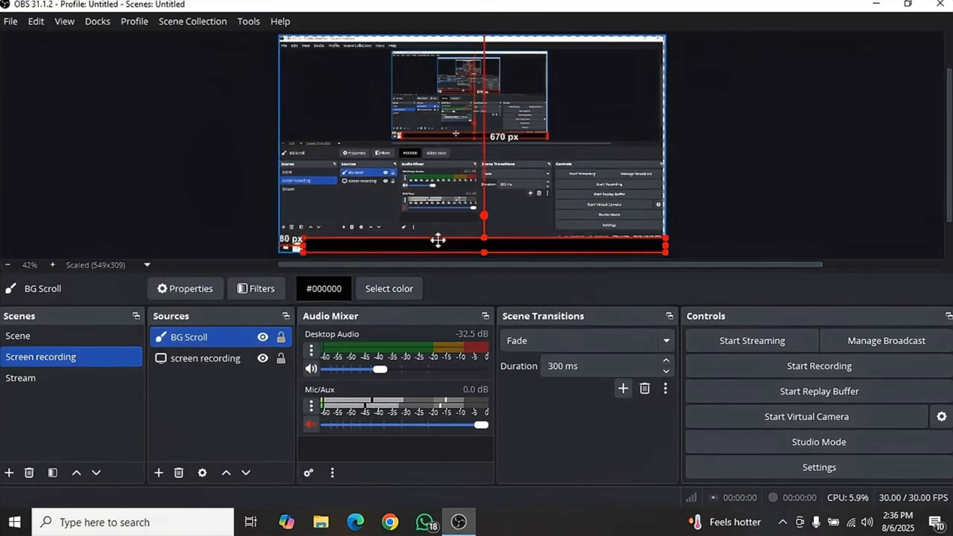
left_click_drag(304, 246, 281, 245)
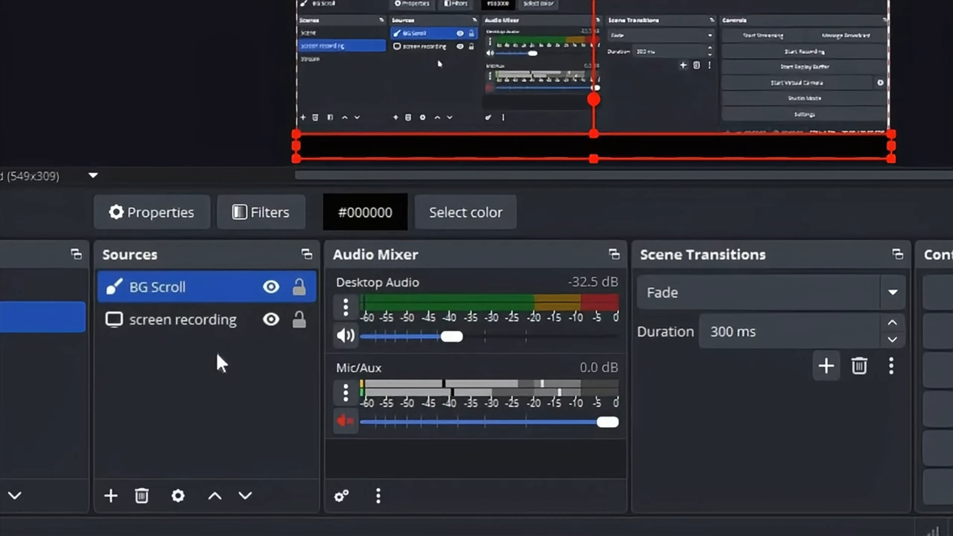
Add a new Text (GDI+) source named "Scrolling Text" to the Screen recording scene
left_click(156, 473)
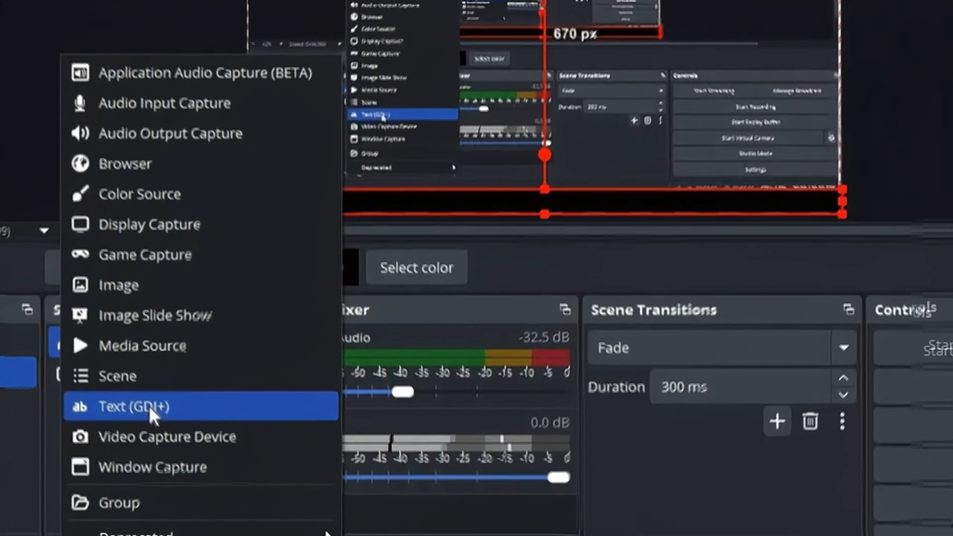
left_click(202, 359)
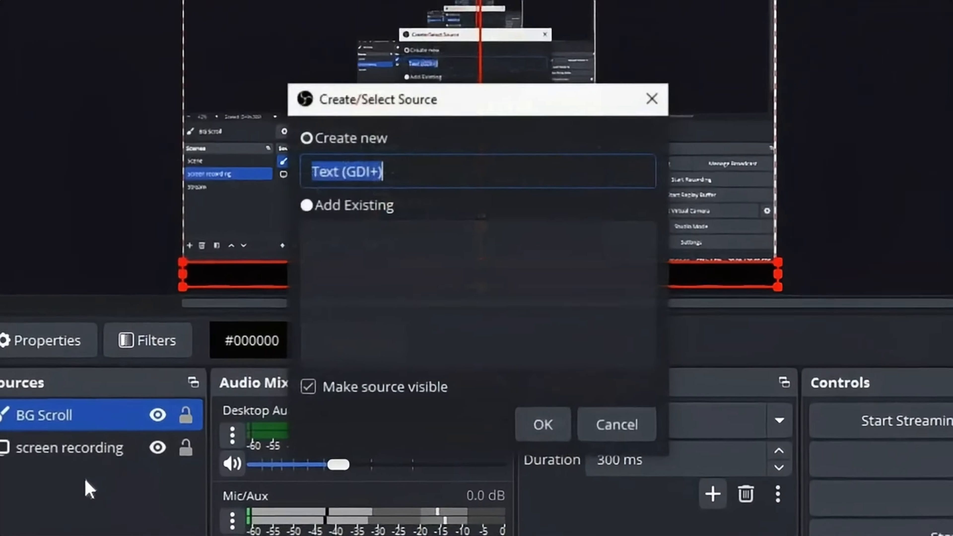
left_click(481, 181)
key("BackSpace")
key("BackSpace")
key("BackSpace")
key("BackSpace")
key("BackSpace")
key("BackSpace")
key("BackSpace")
key("BackSpace")
key("BackSpace")
key("BackSpace")
key("BackSpace")
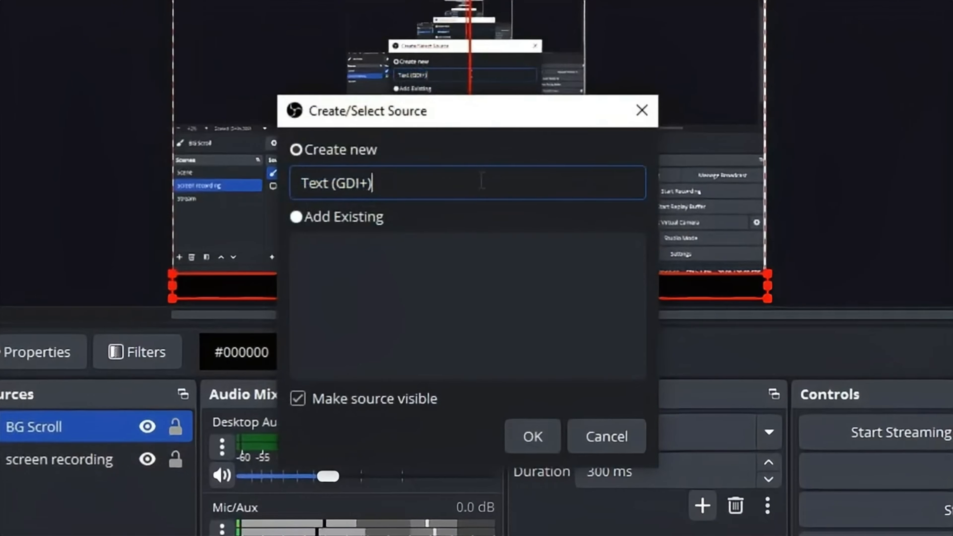
type("Scrolling Text")
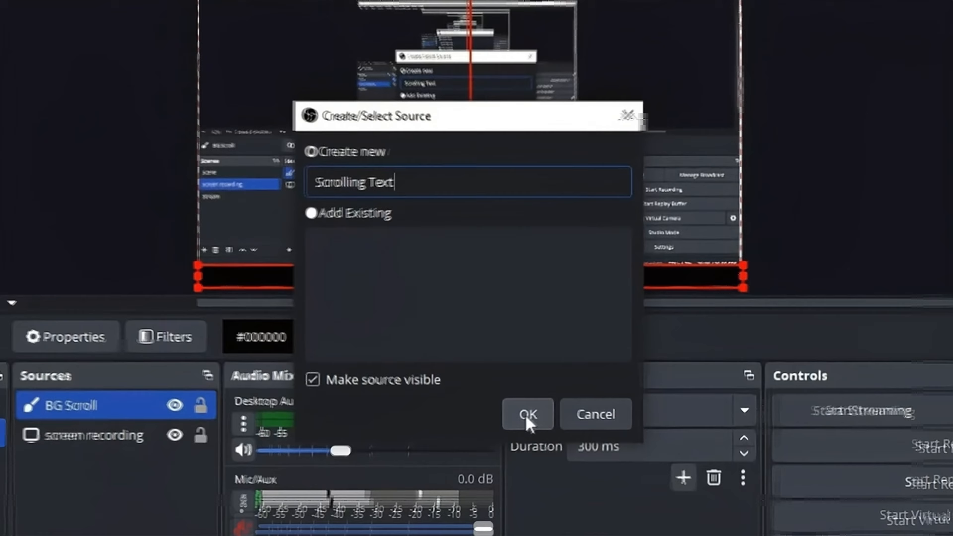
left_click(529, 443)
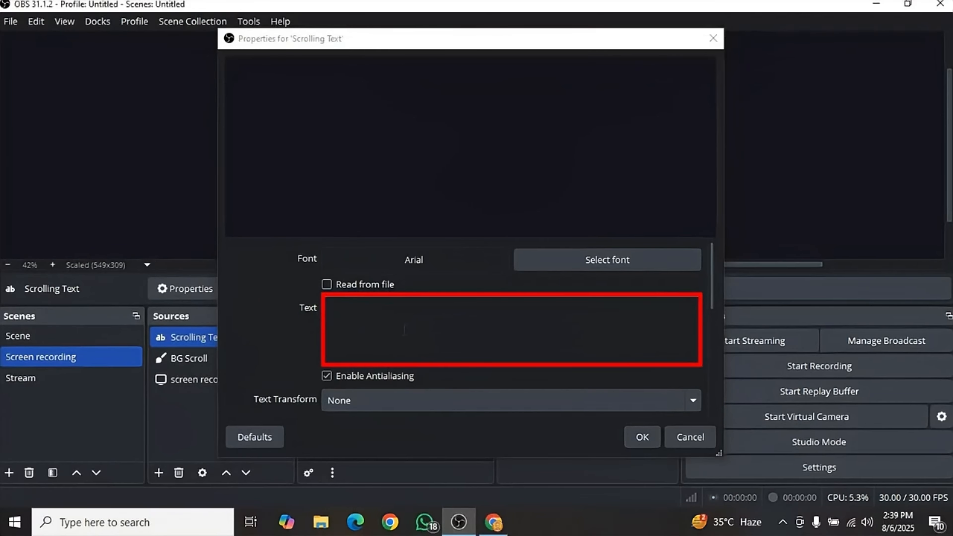
Enter "Like, comment and subscribe to the How to Guide Tech YouTube channel" as the Scrolling Text content and set its font size to 72
left_click(404, 329)
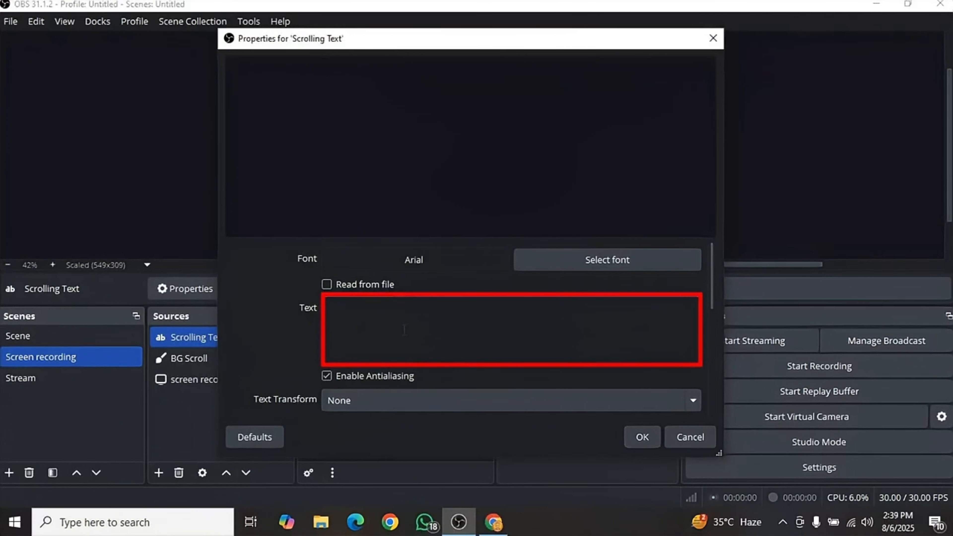
type("Like, comment and subscribe to the How to Guide Tech YouTube channel")
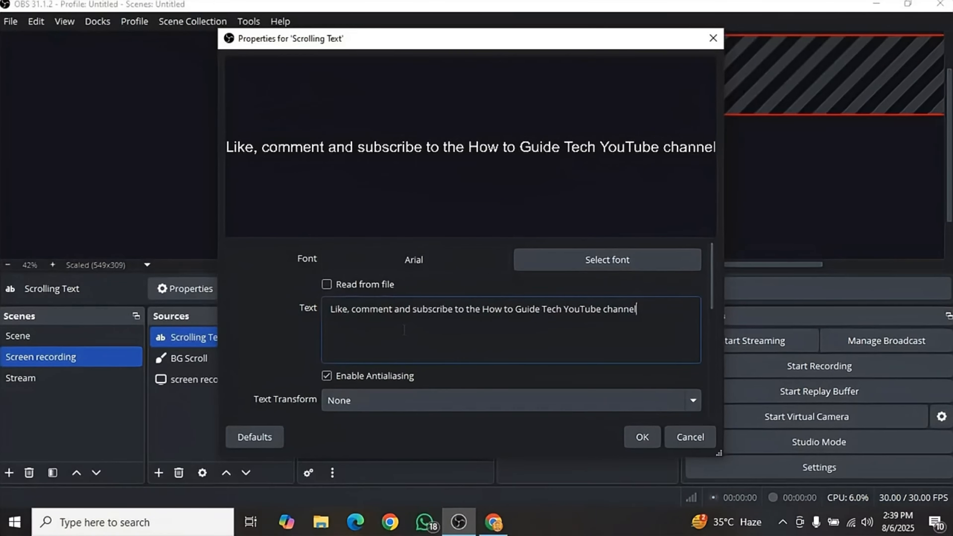
left_click(607, 260)
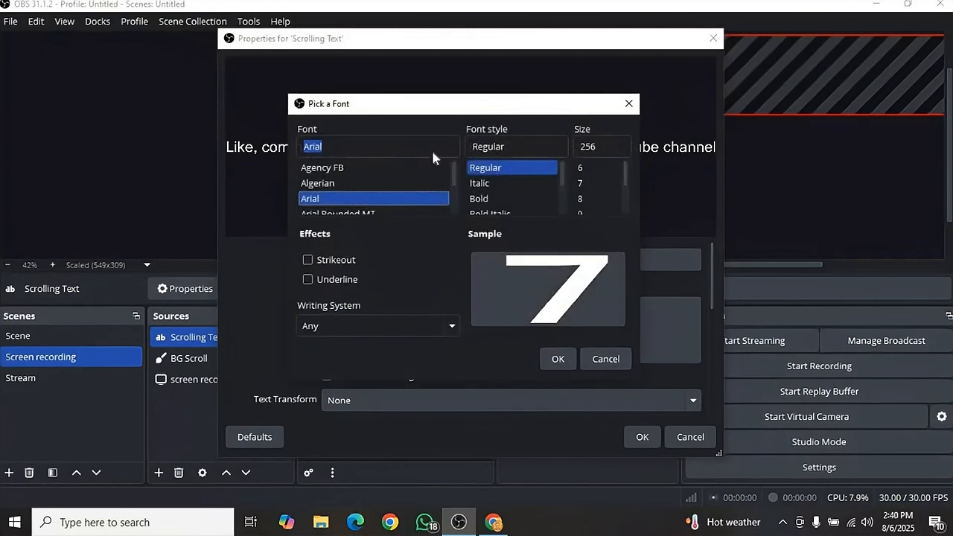
left_click_drag(625, 181, 625, 239)
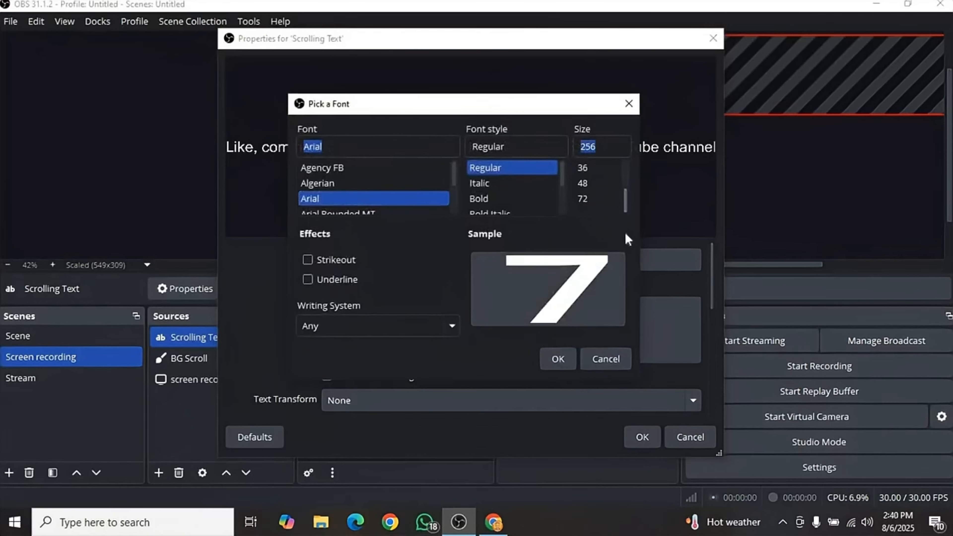
left_click(590, 200)
left_click(307, 259)
left_click(307, 259)
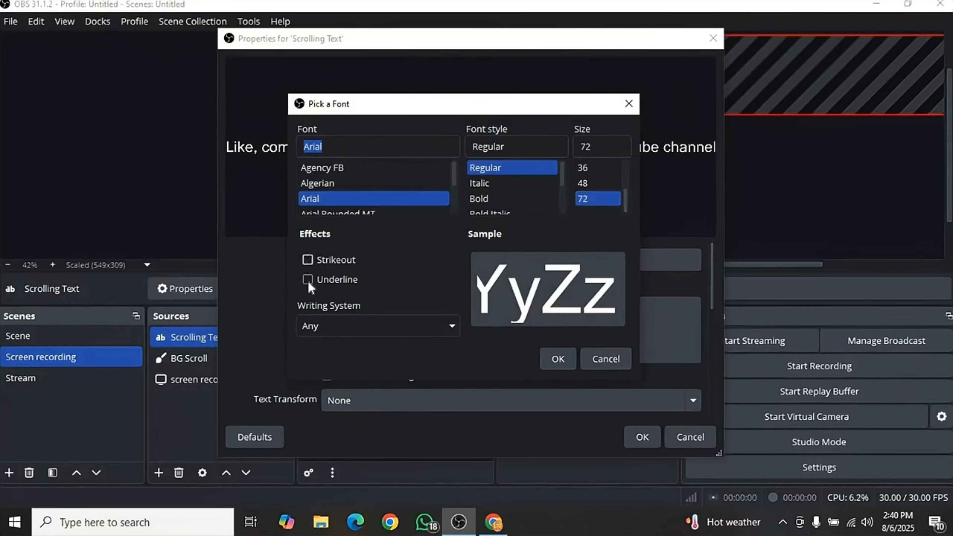
left_click(308, 279)
left_click(307, 279)
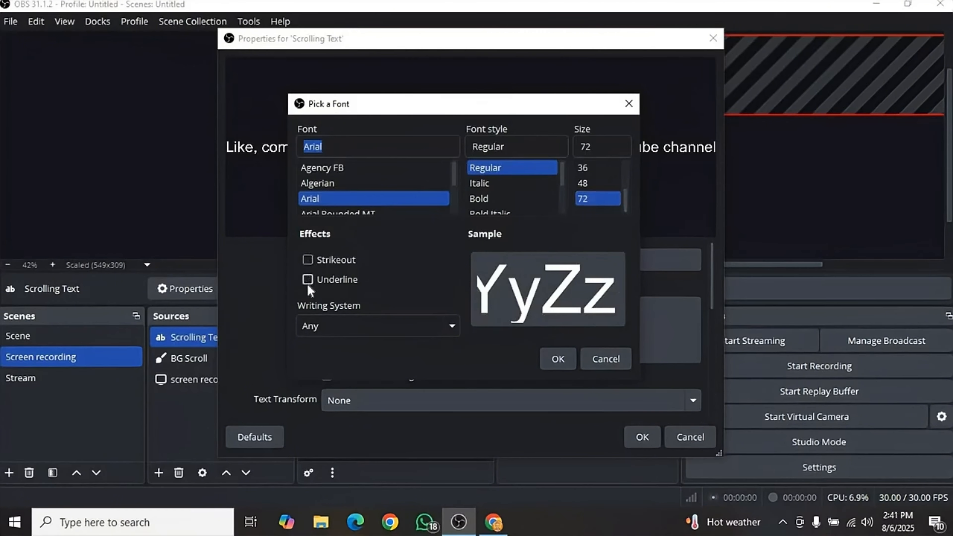
left_click(557, 359)
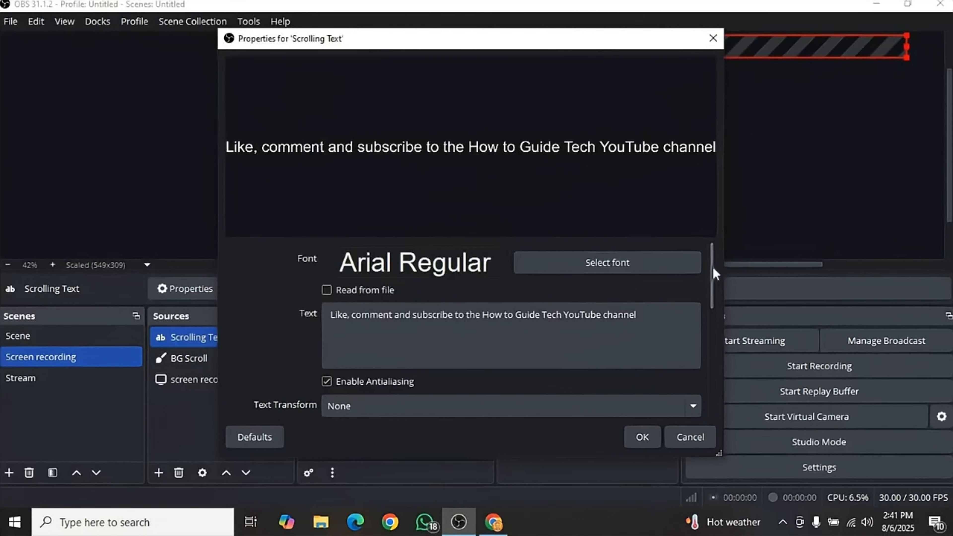
left_click_drag(712, 266, 712, 300)
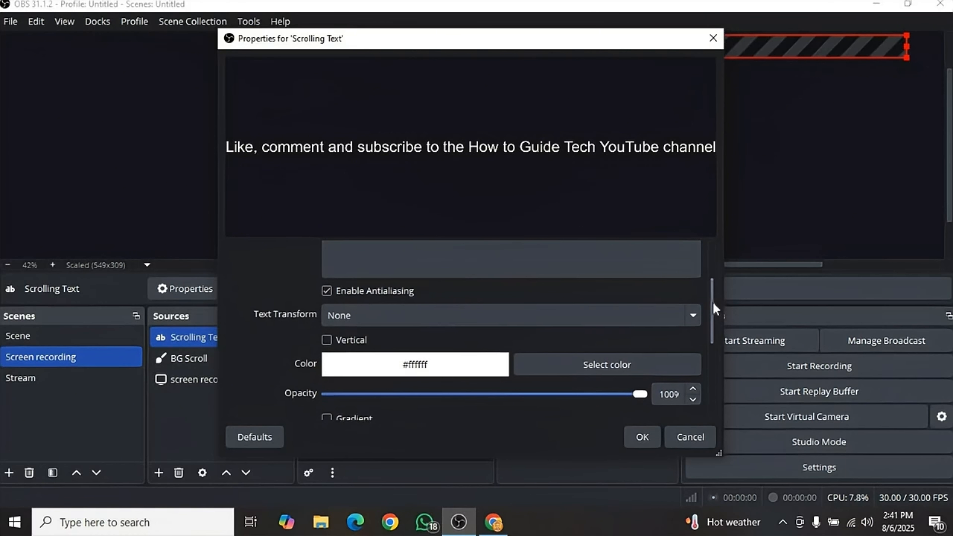
left_click(602, 363)
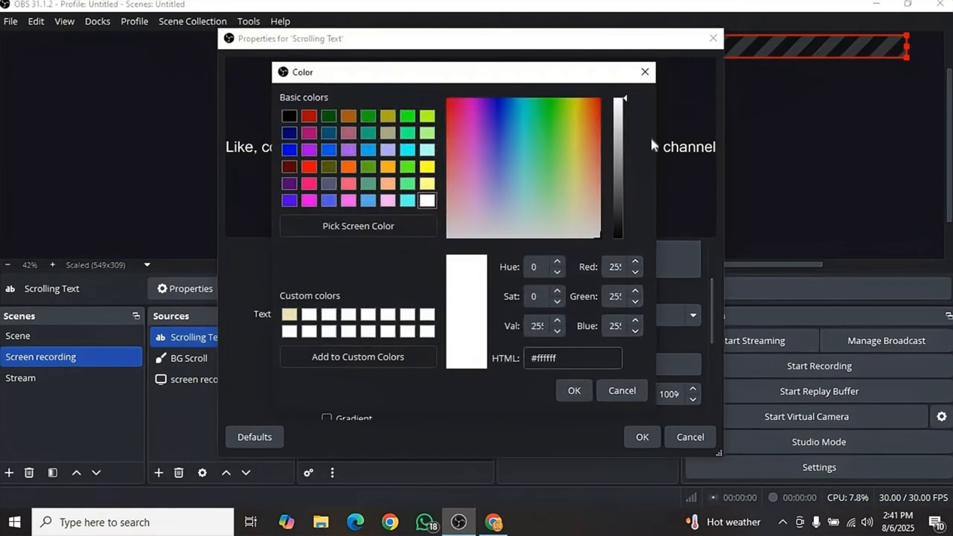
left_click(645, 72)
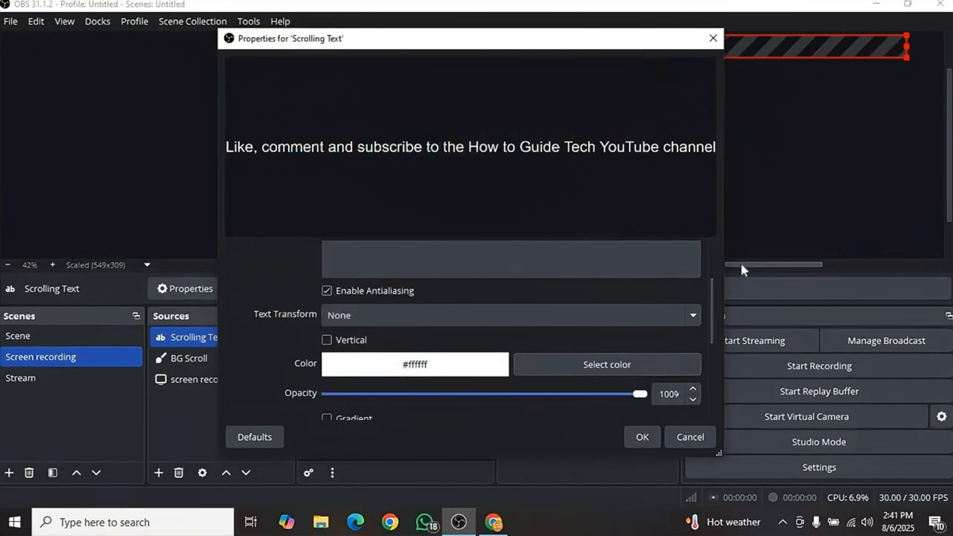
Apply the Scrolling Text properties, then shrink the text to the canvas width and place it over the black bar along the canvas's lower edge
scroll(675, 356, "down", 5)
left_click(641, 437)
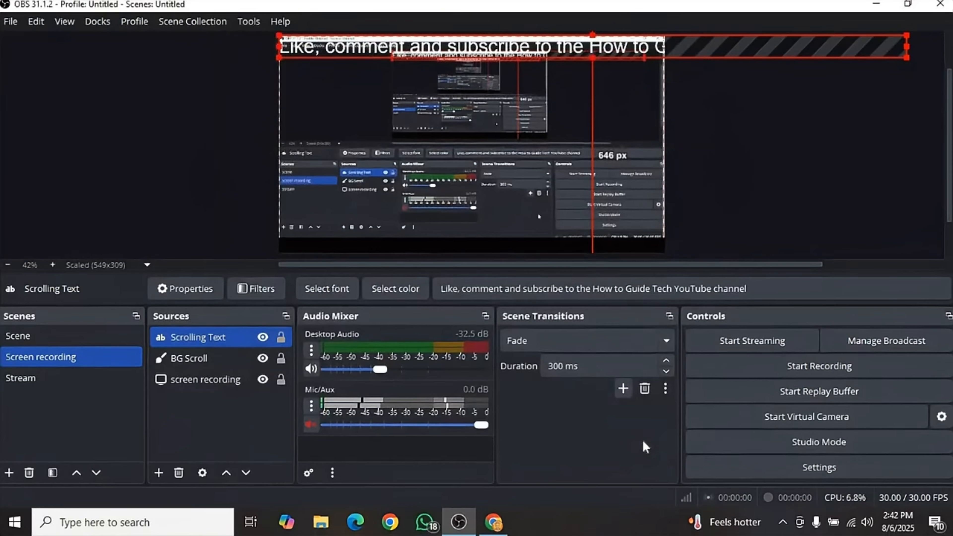
left_click_drag(907, 47, 663, 61)
left_click_drag(563, 44, 553, 243)
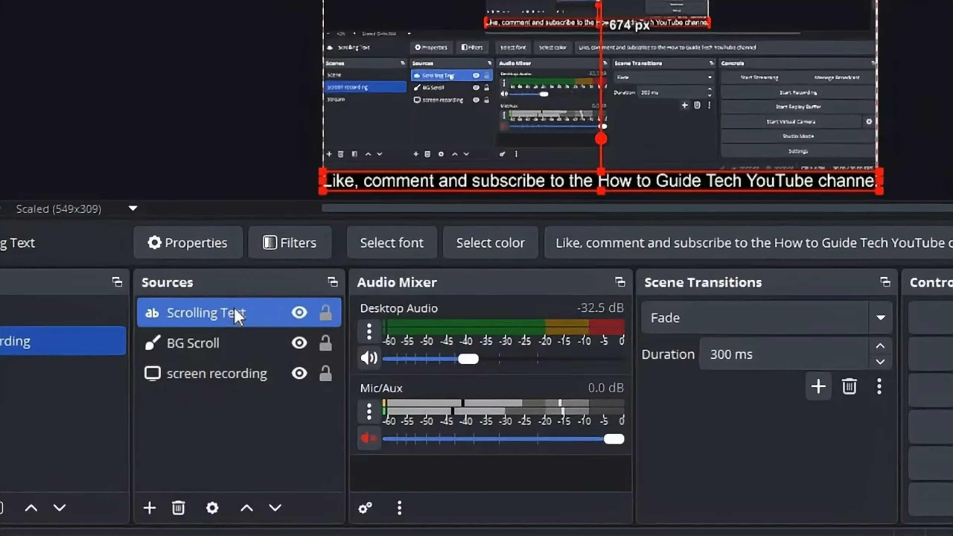
Add a Scroll effect filter named "Scroll" to the Scrolling Text source
right_click(219, 338)
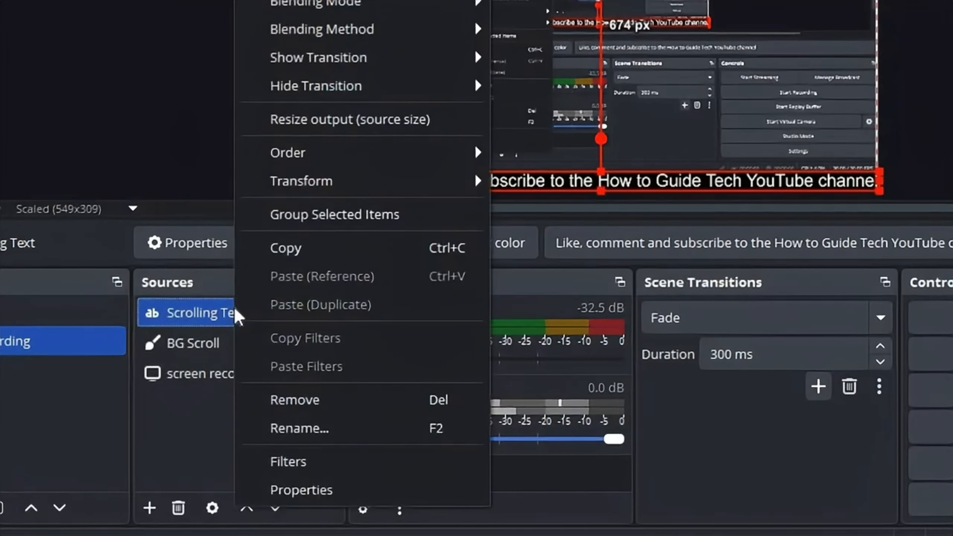
left_click(288, 462)
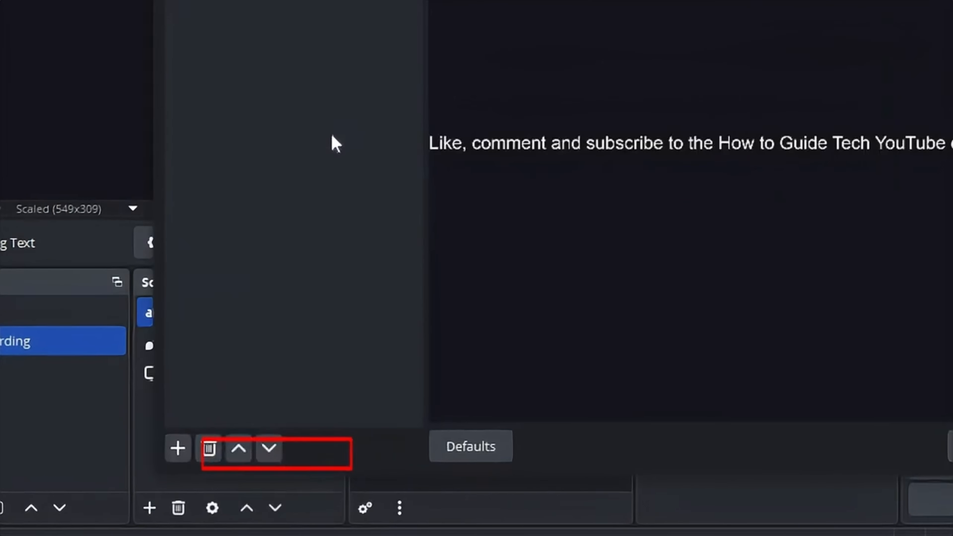
left_click(177, 448)
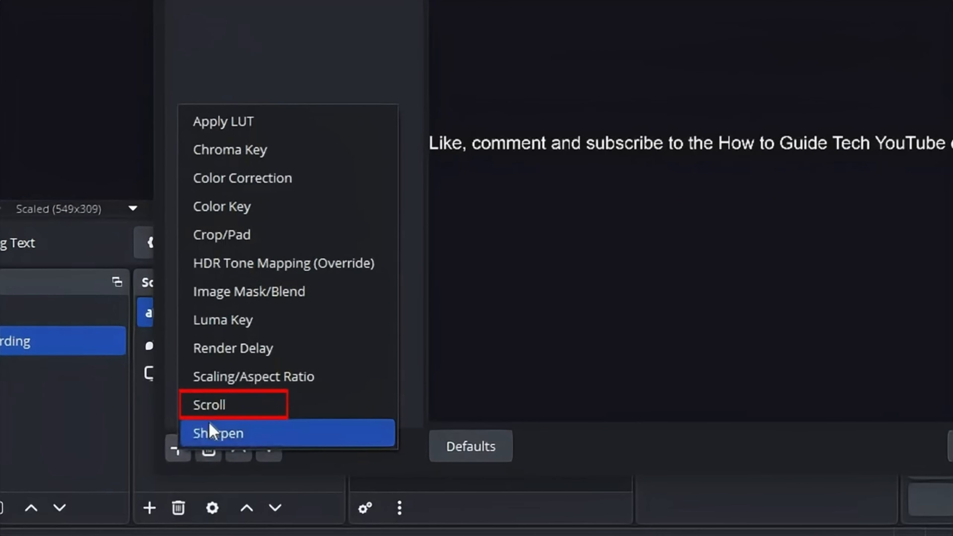
left_click(221, 405)
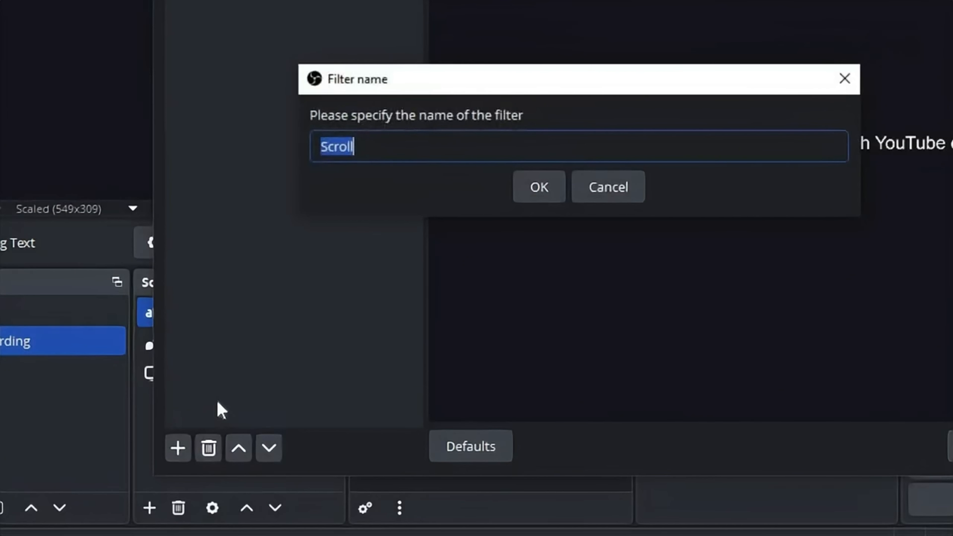
left_click(539, 187)
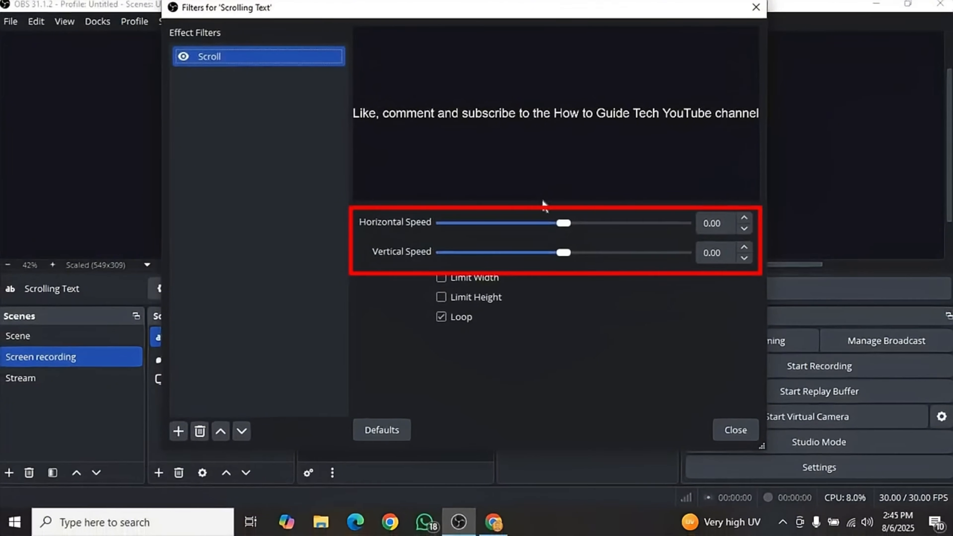
Set the Scroll filter's horizontal speed to 50.00 and close the filter settings
left_click(564, 222)
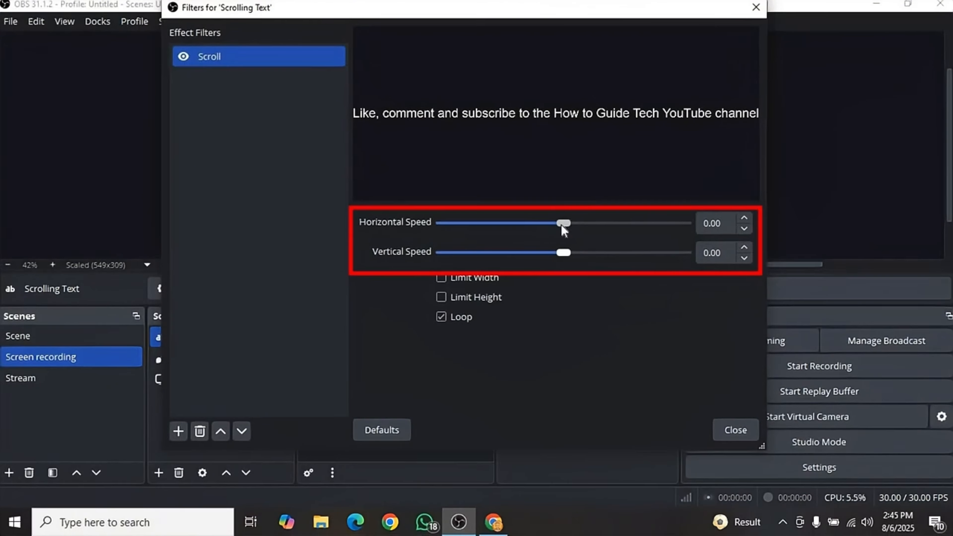
left_click_drag(564, 224, 573, 225)
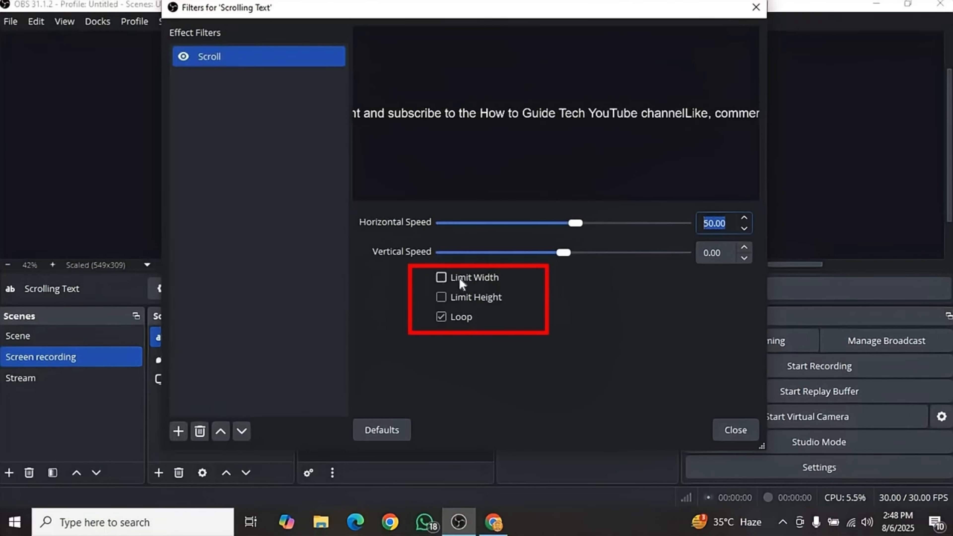
left_click(736, 430)
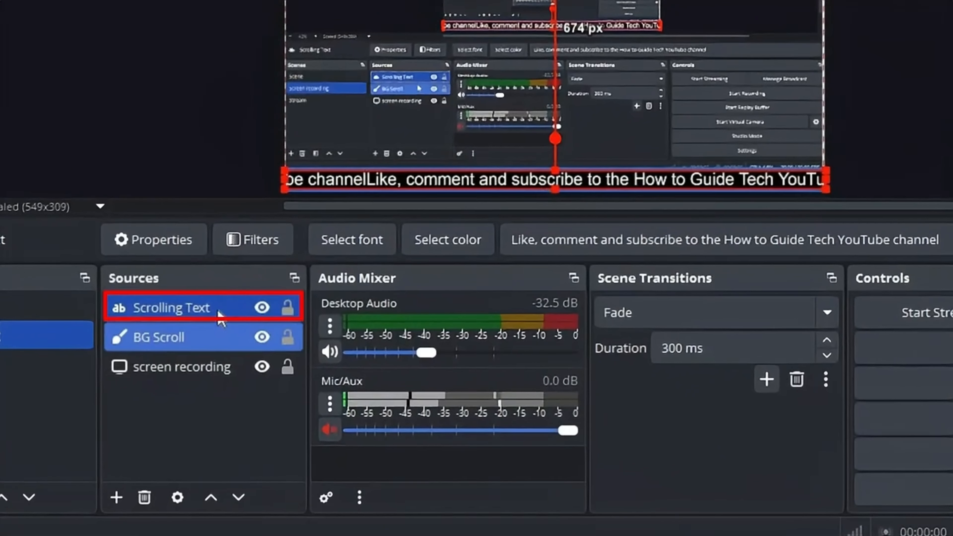
Append a spaced "--" separator to the Scrolling Text content and slightly widen the BG Scroll bar on the canvas
double_click(218, 312)
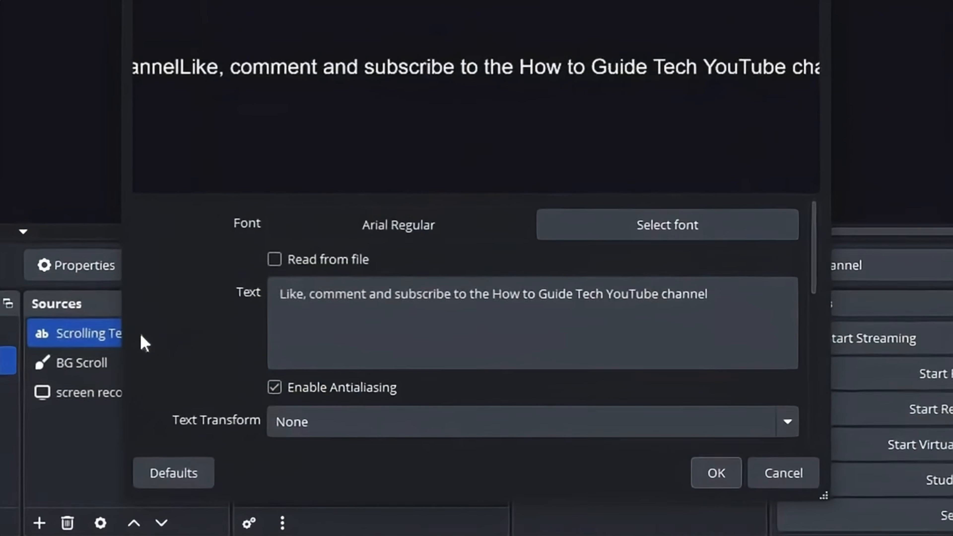
left_click(701, 297)
type("-")
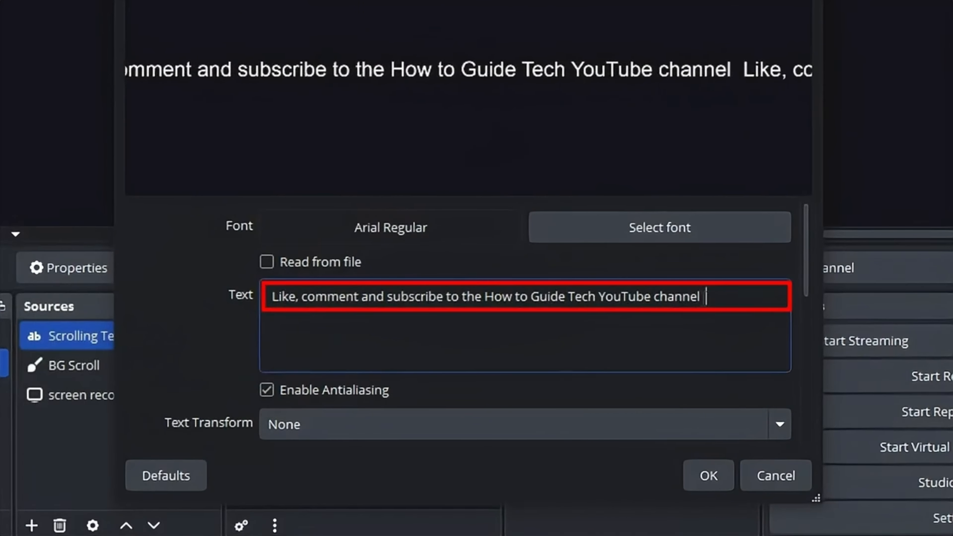
type("-")
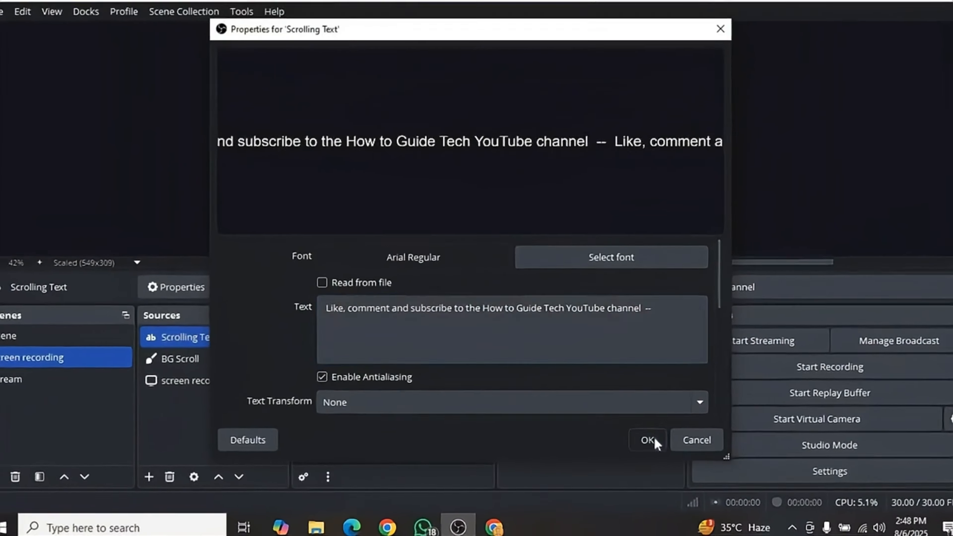
left_click(654, 440)
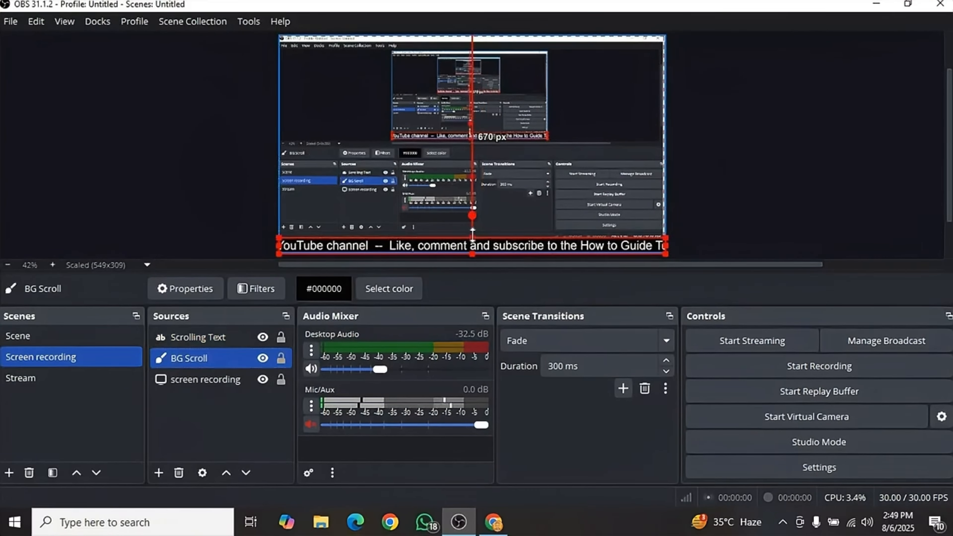
mouse_move(665, 246)
left_mouse_down()
mouse_move(735, 246)
mouse_move(671, 246)
left_mouse_up()
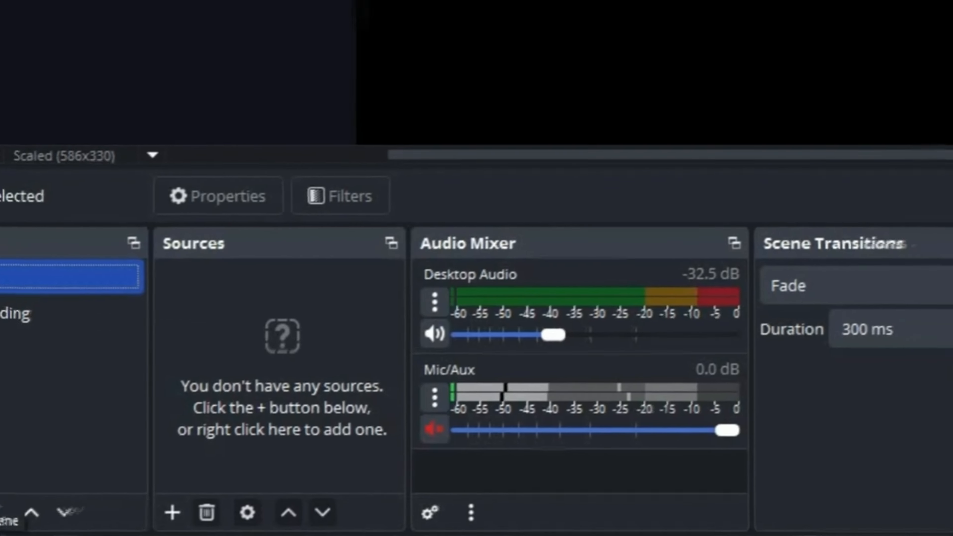
Create a new scene named "meeting"
left_click(20, 497)
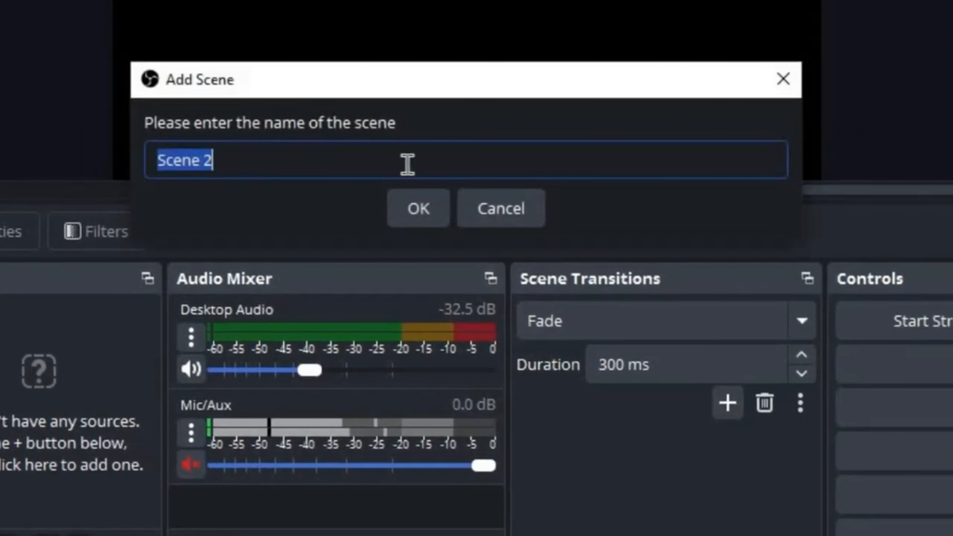
type("meeting")
left_click(420, 212)
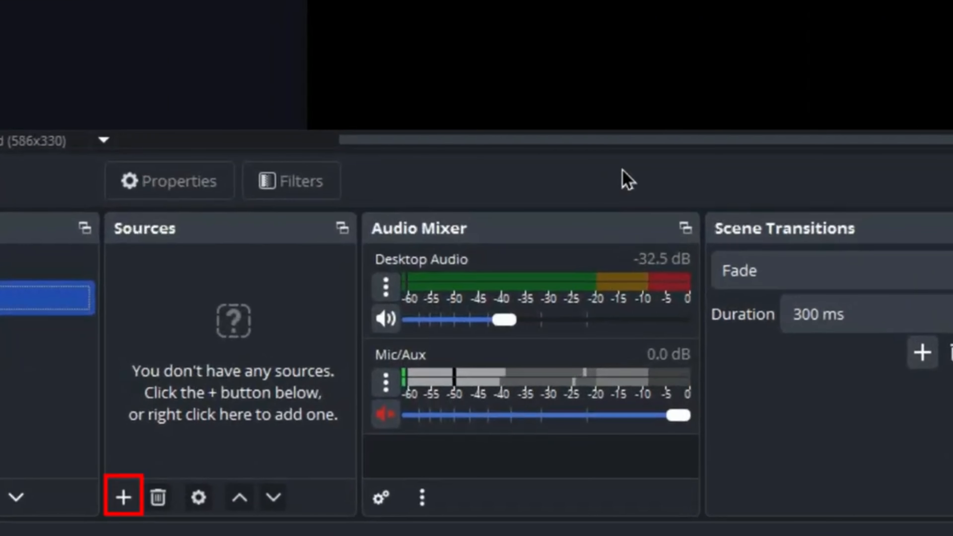
Add a Display Capture source named "main screen" to the meeting scene, capturing the 1366x768 primary monitor
left_click(123, 497)
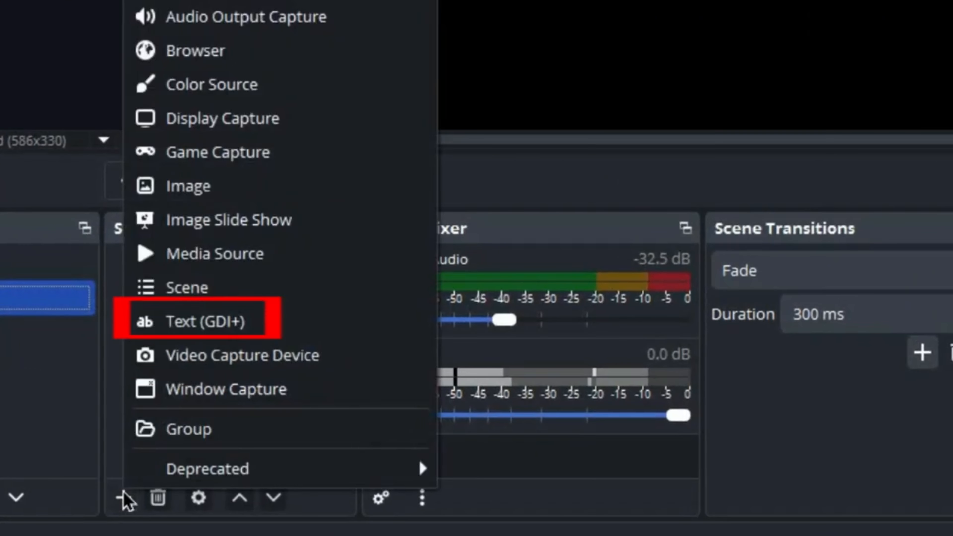
left_click(223, 117)
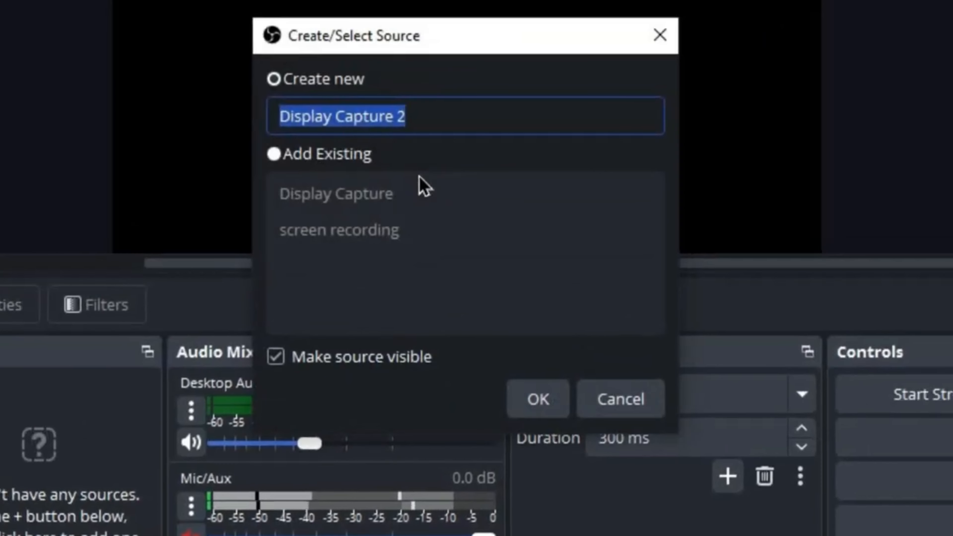
type("main screen")
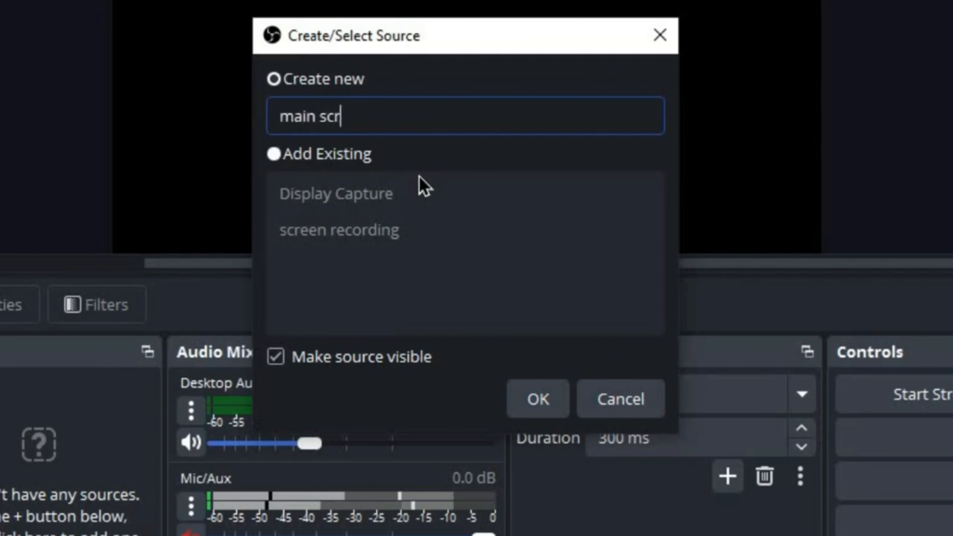
left_click(549, 399)
left_click(514, 293)
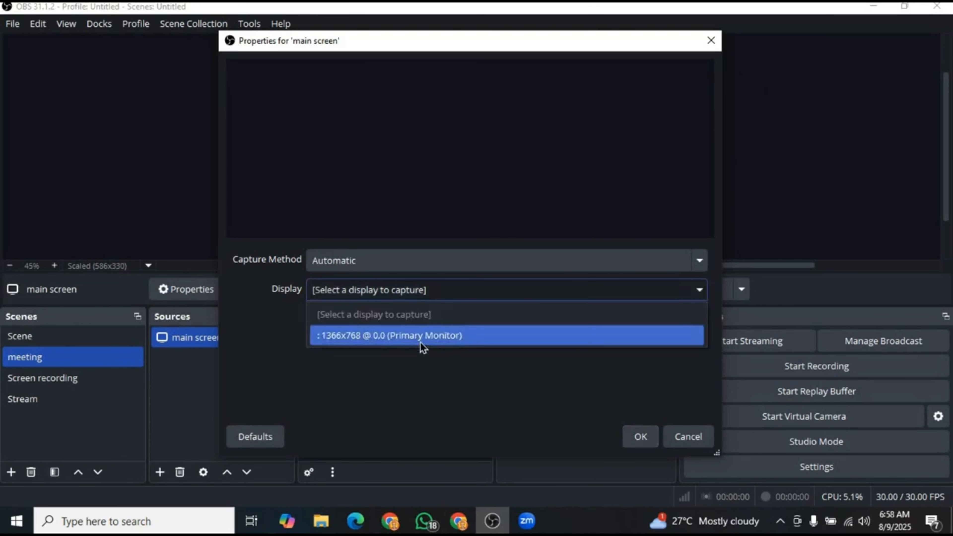
left_click(420, 336)
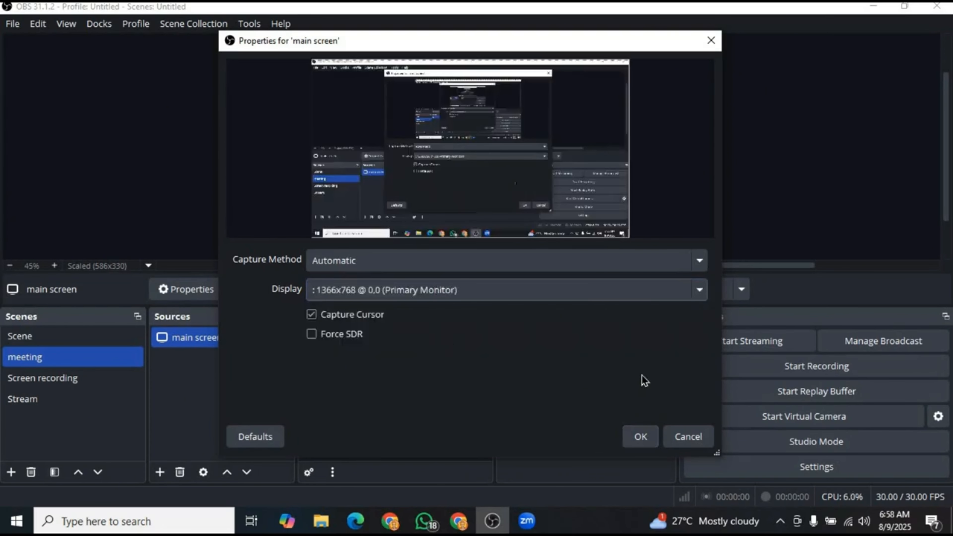
left_click(640, 435)
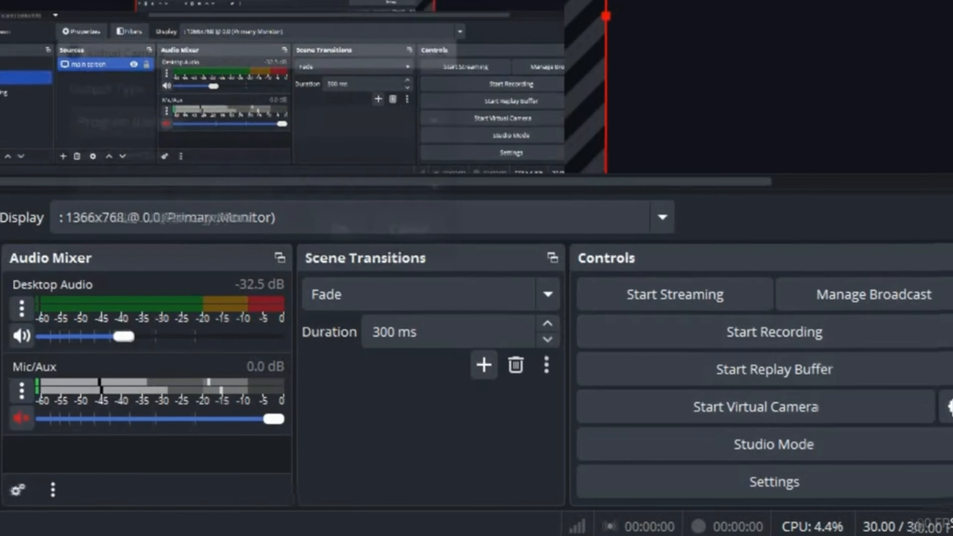
Choose the virtual camera's output type in its settings and start the virtual camera
left_click(930, 398)
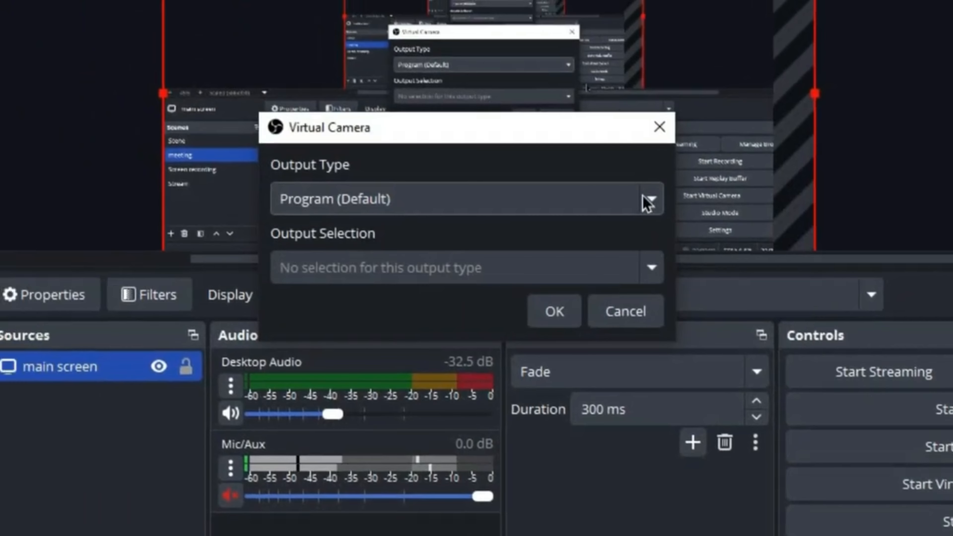
left_click(644, 198)
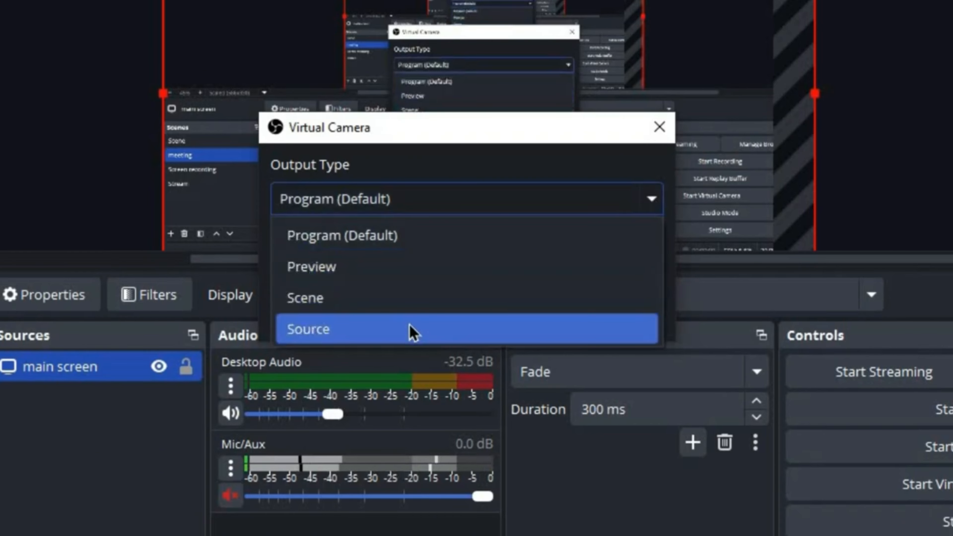
left_click(408, 306)
left_click(528, 296)
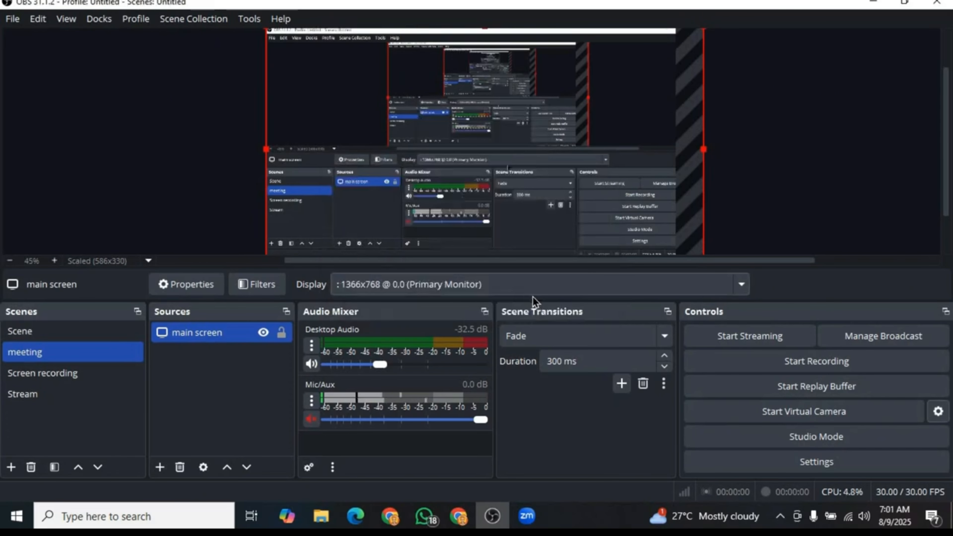
left_click(761, 413)
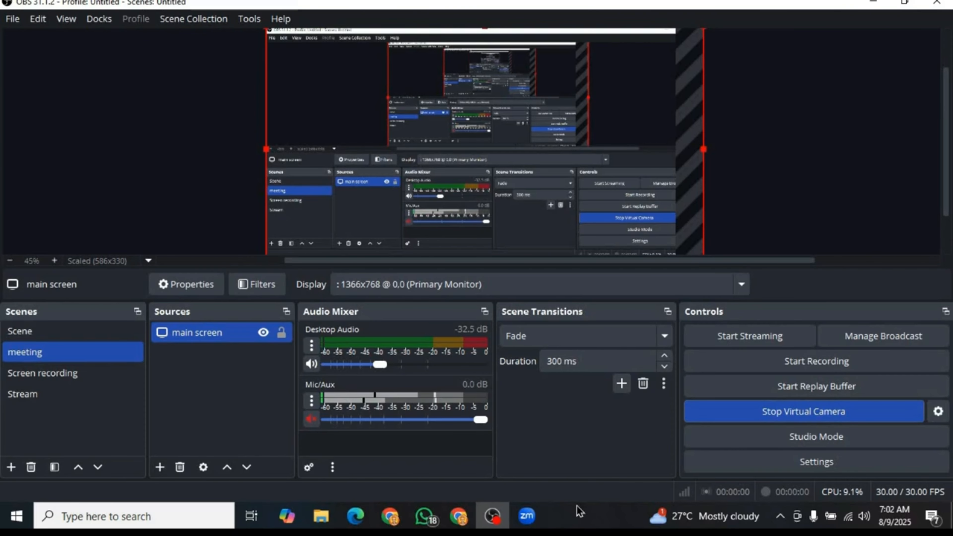
Switch to Zoom Workplace, turn on video in the meeting preview and select OBS Virtual Camera as the camera
left_click(533, 522)
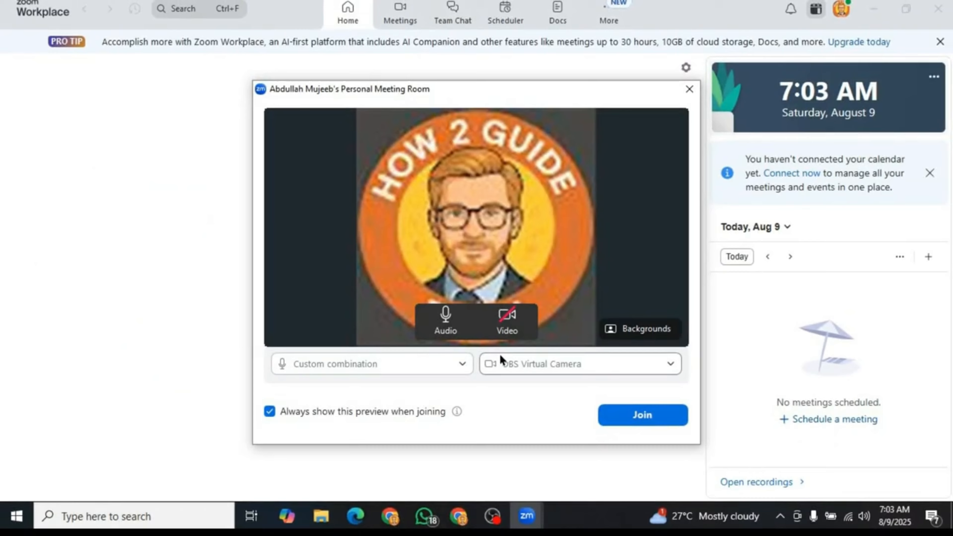
left_click(510, 329)
left_click(564, 360)
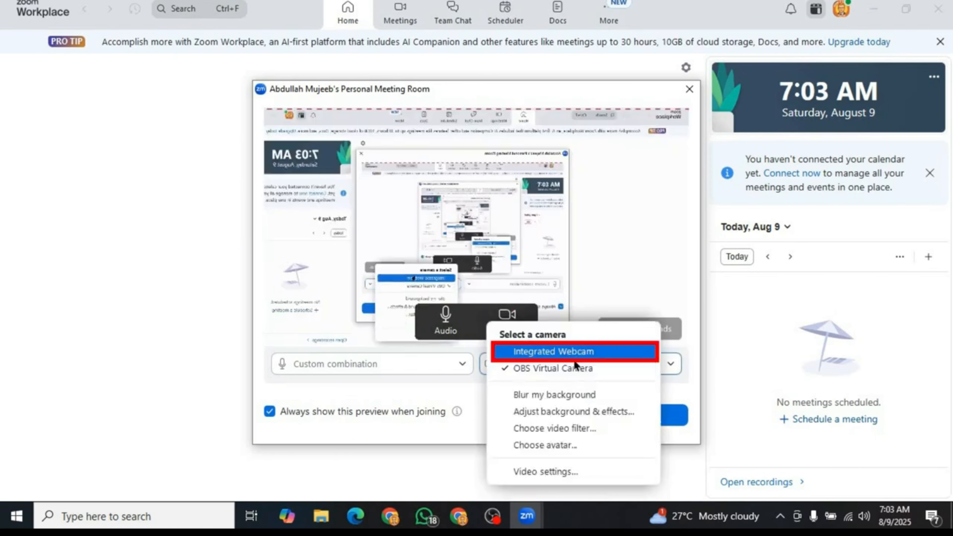
left_click(574, 367)
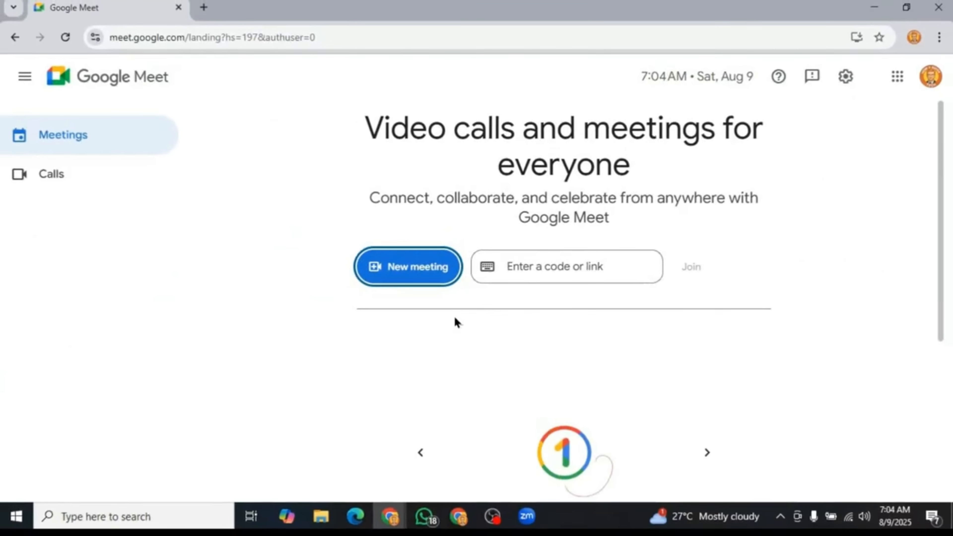
Start a new instant meeting in Google Meet with the microphone and camera allowed
left_click(406, 268)
left_click(430, 305)
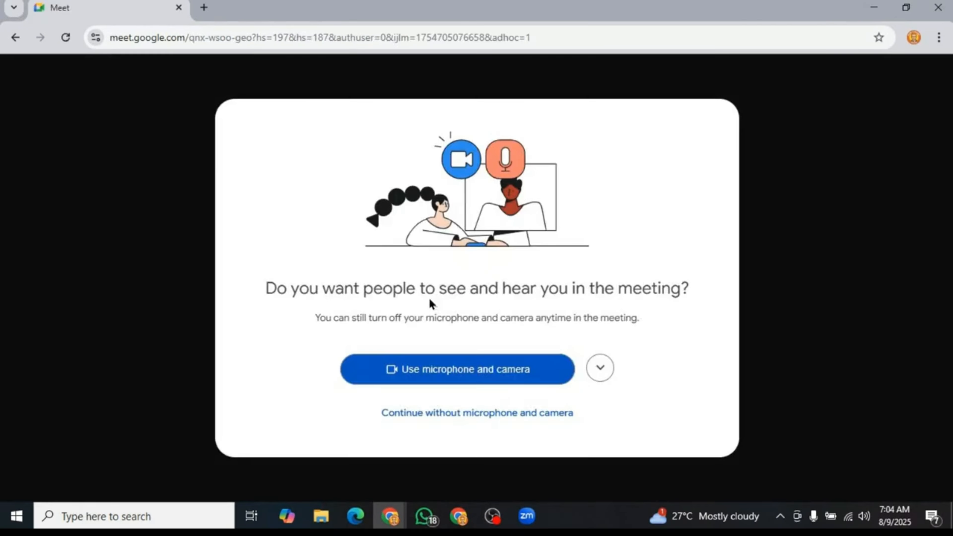
left_click(457, 368)
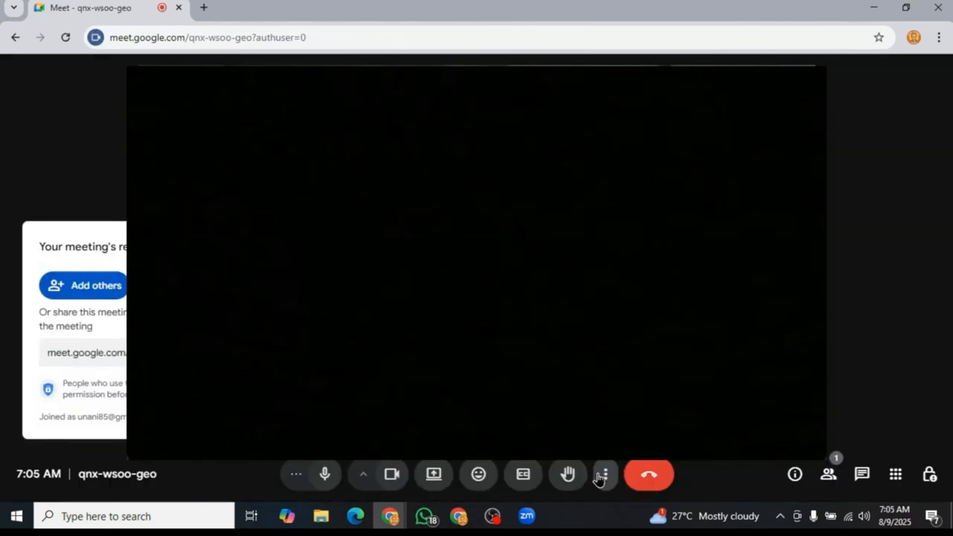
Switch the Google Meet call's camera from Integrated Webcam to OBS Virtual Camera
left_click(369, 476)
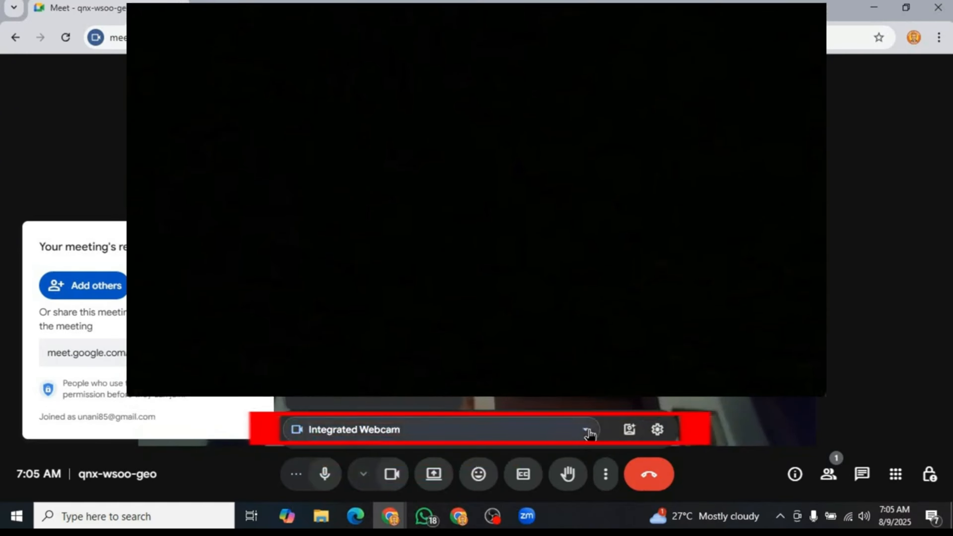
left_click(585, 430)
left_click(362, 389)
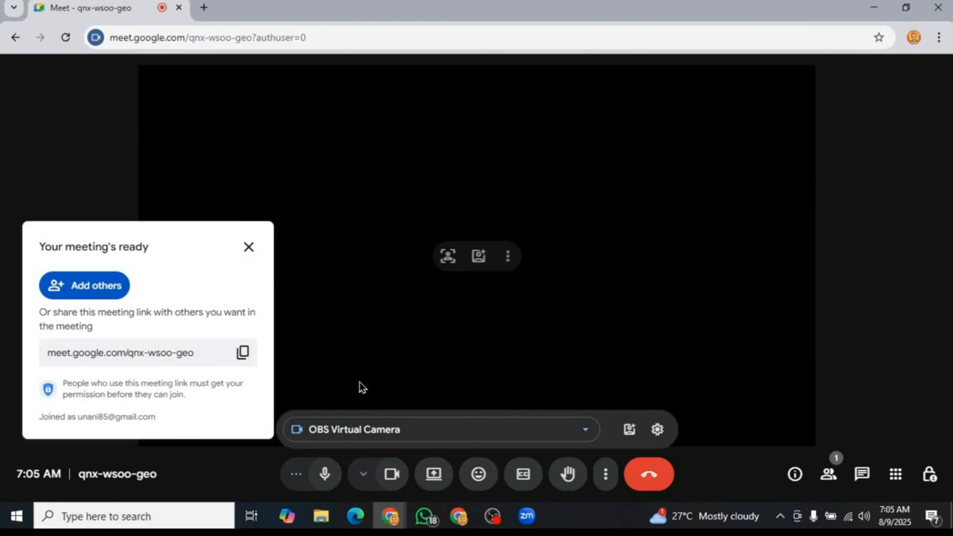